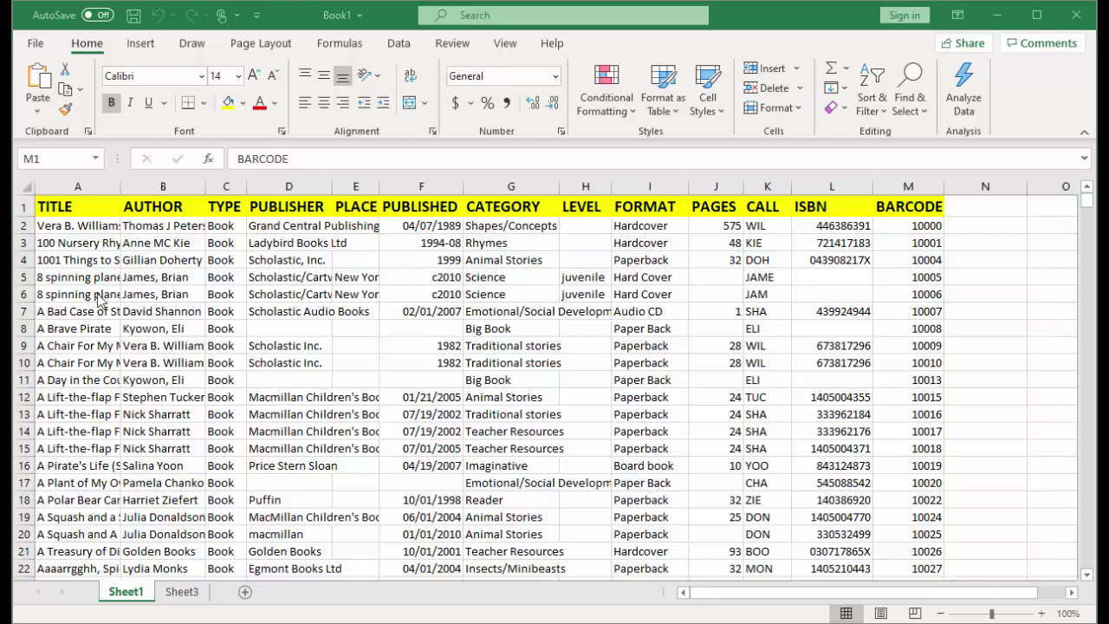
Review the book list's column headings on Sheet1, from TITLE in A1 through BARCODE in M1.
{"action": "left_click", "coordinate": [68, 206]}
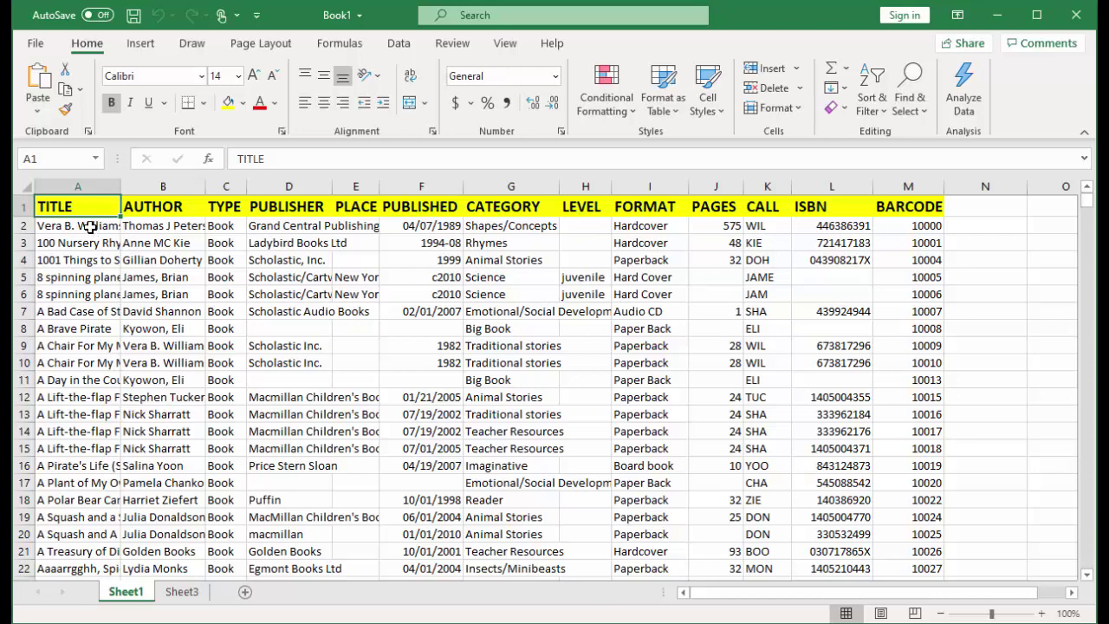
{"action": "left_click", "coordinate": [174, 215]}
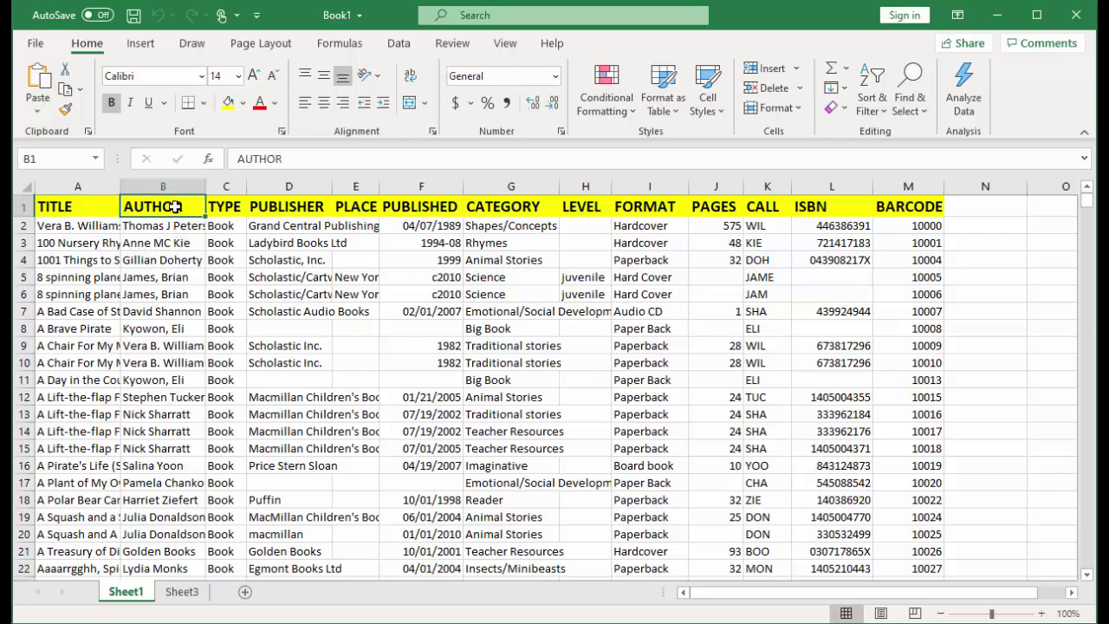
{"action": "left_click", "coordinate": [223, 216]}
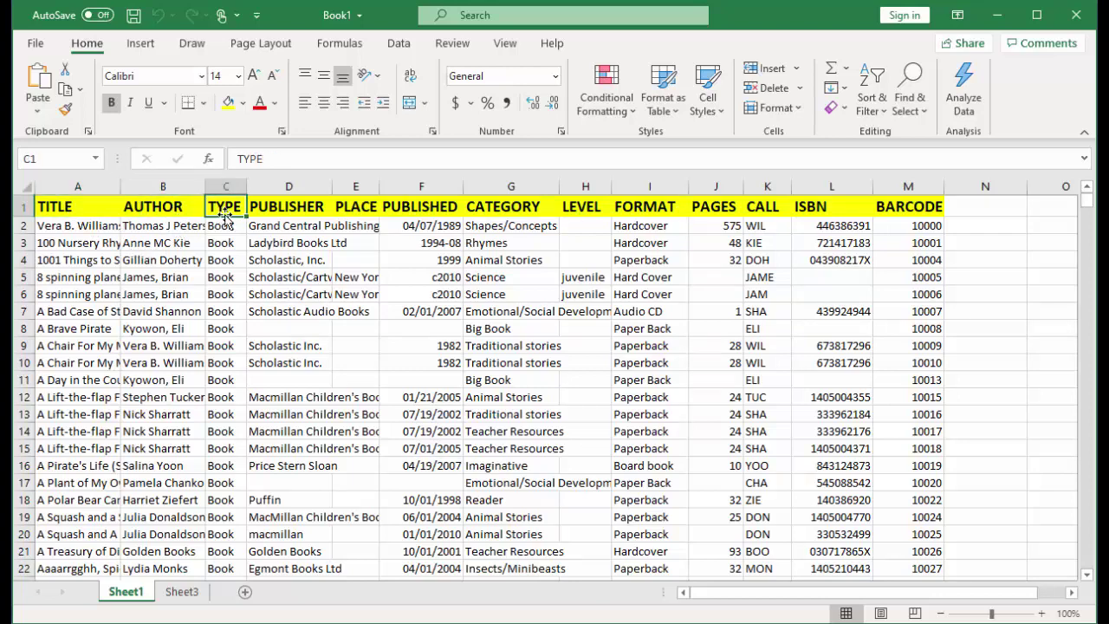
{"action": "left_click", "coordinate": [305, 210]}
{"action": "left_click", "coordinate": [357, 209]}
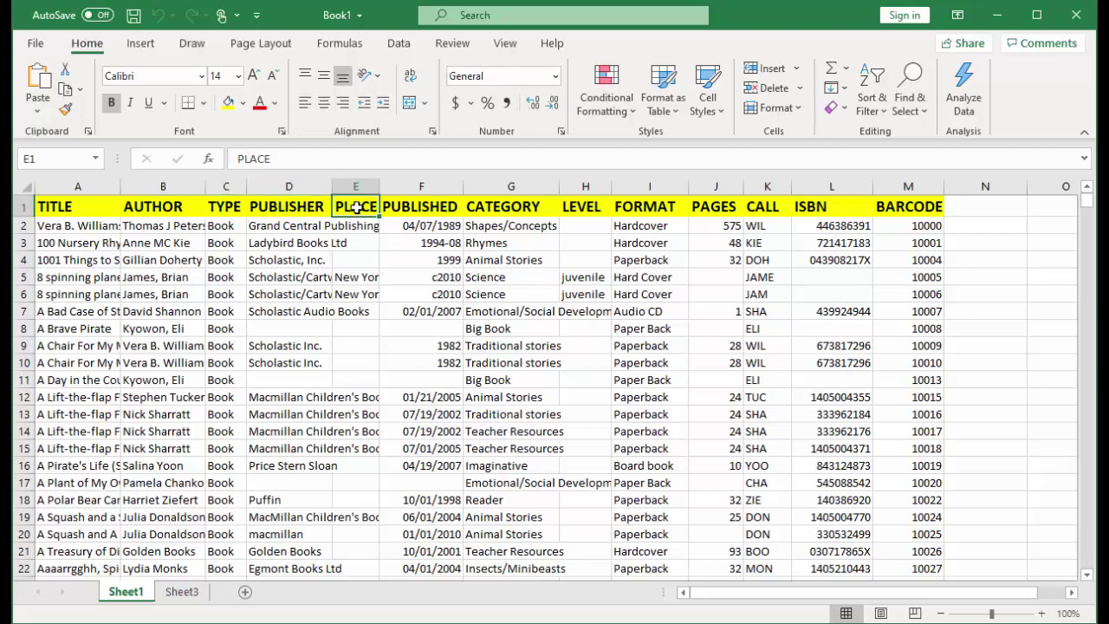
{"action": "left_click", "coordinate": [440, 207]}
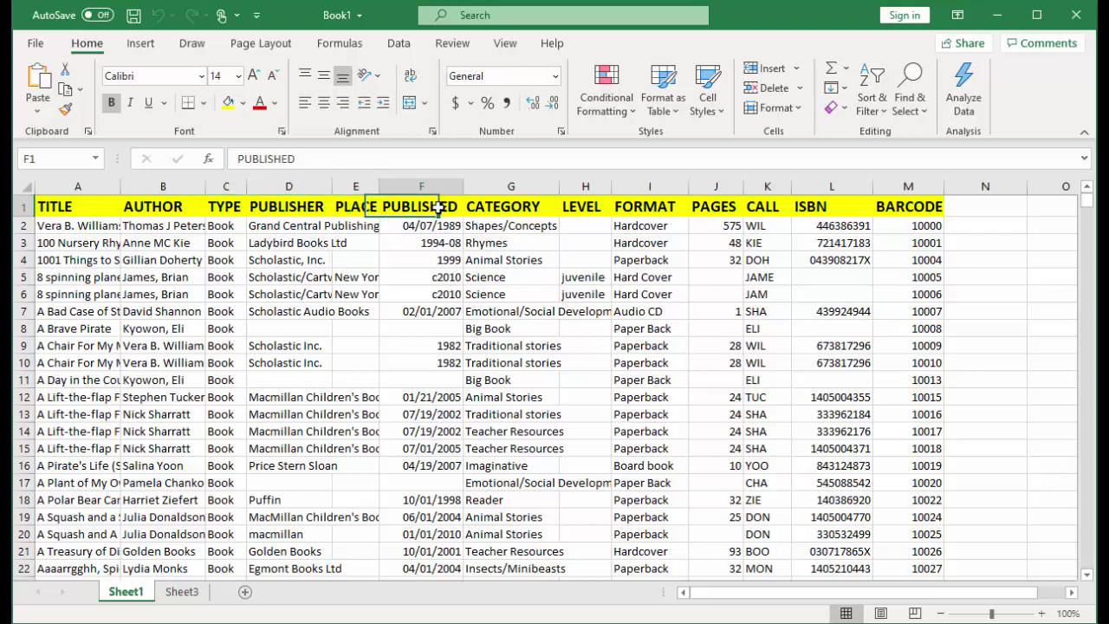
{"action": "left_click", "coordinate": [539, 209]}
{"action": "left_click", "coordinate": [592, 208]}
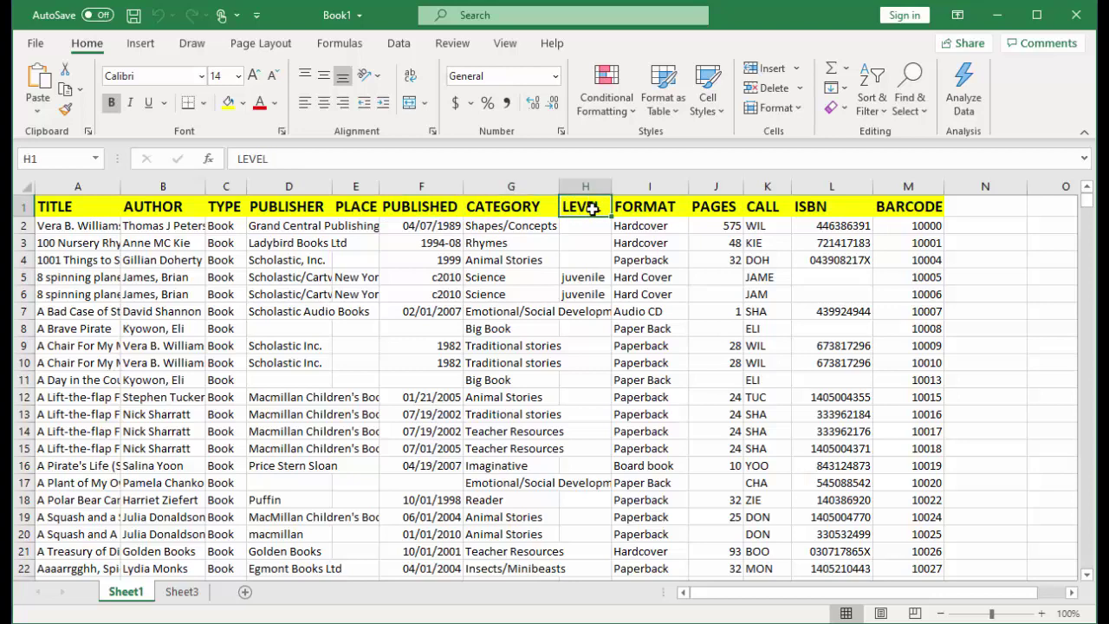
{"action": "left_click", "coordinate": [659, 213]}
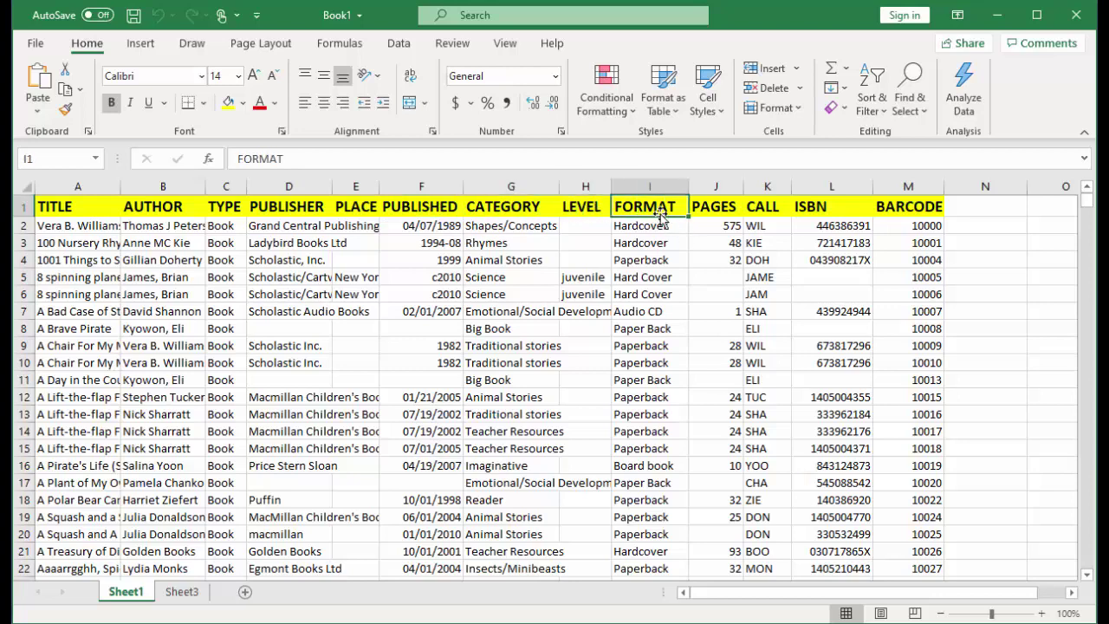
{"action": "left_click", "coordinate": [730, 202]}
{"action": "left_click", "coordinate": [771, 210]}
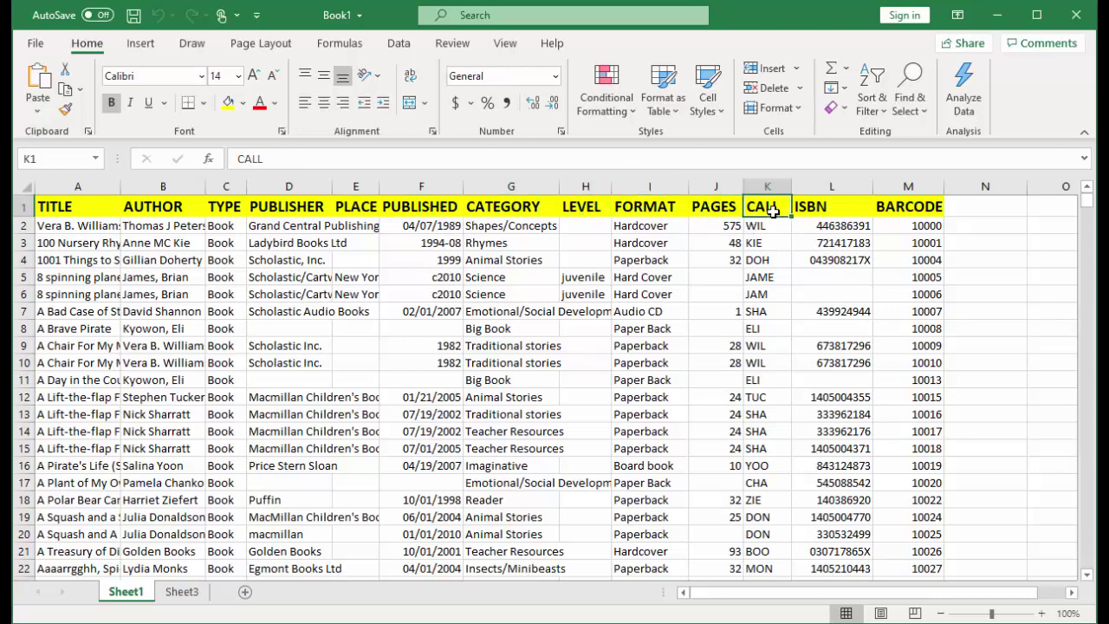
{"action": "left_click", "coordinate": [849, 209]}
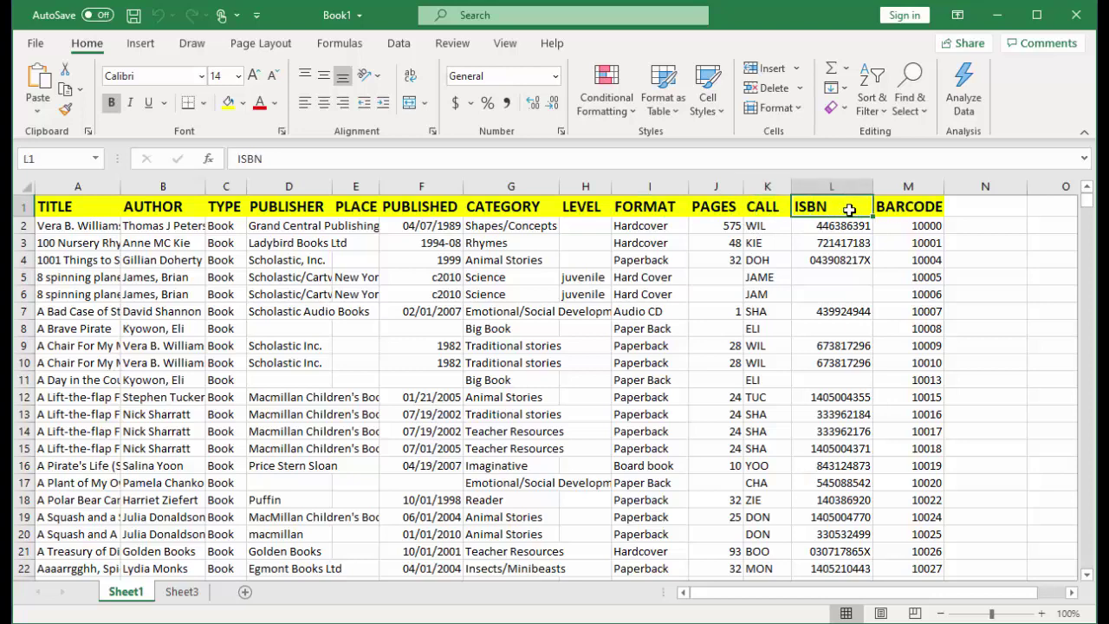
{"action": "left_click", "coordinate": [905, 207]}
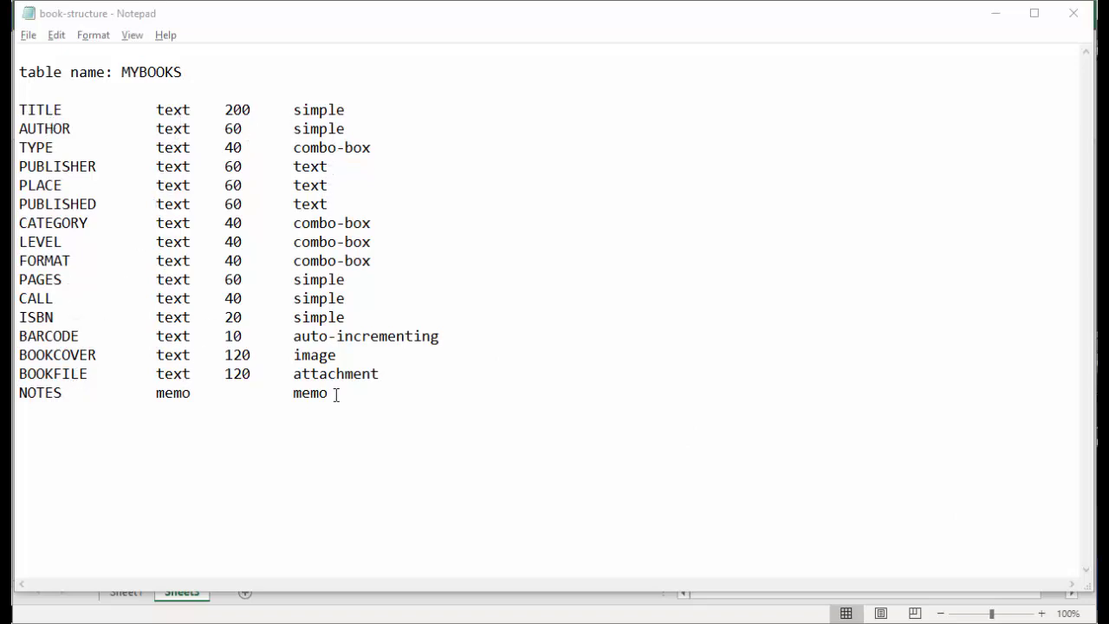
Compare the MYBOOKS table structure as documented in Notepad, on the Excel sheet Sheet3 and in the Word document book-table-structure.
{"action": "key", "text": "alt+Tab"}
{"action": "key", "text": "alt+Tab"}
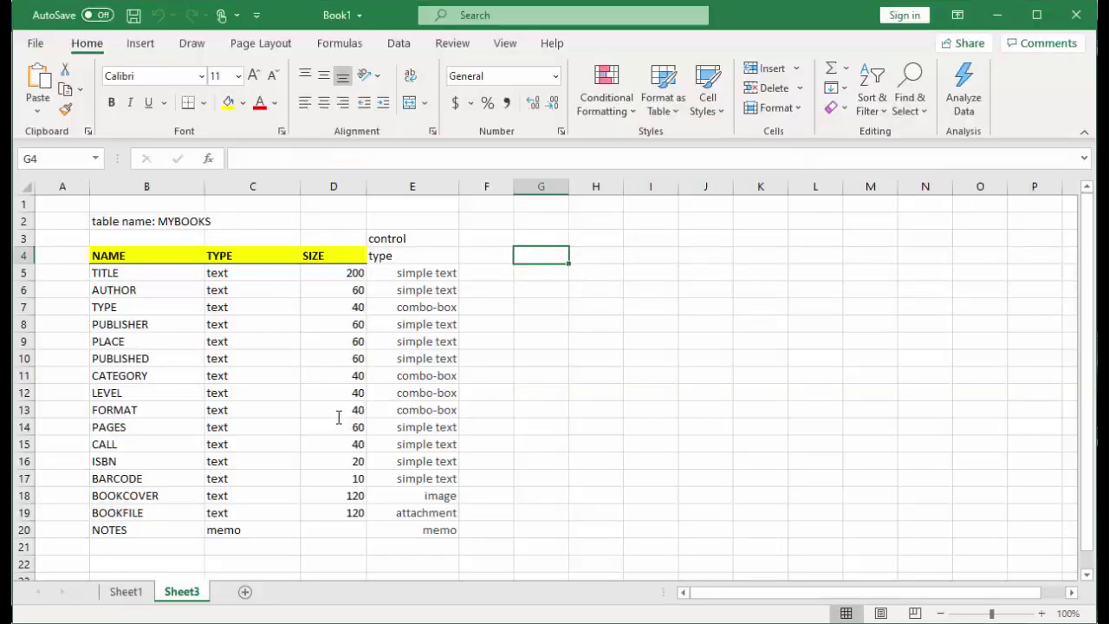
{"action": "key", "text": "alt+Tab"}
{"action": "key", "text": "alt+Tab"}
{"action": "key", "text": "alt+Tab"}
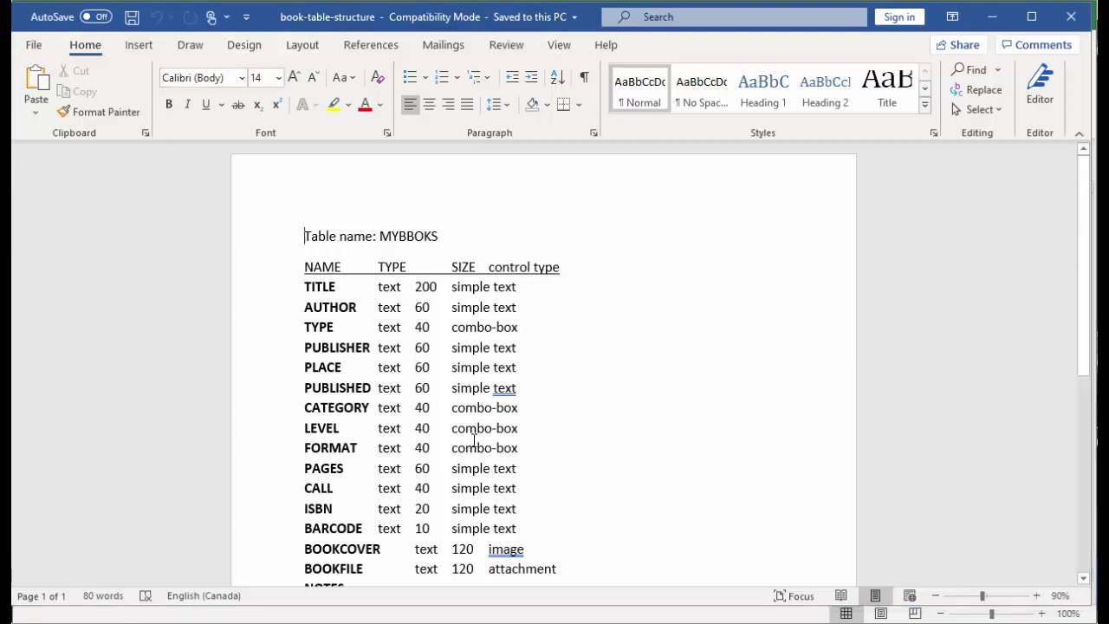
{"action": "key", "text": "alt+Tab"}
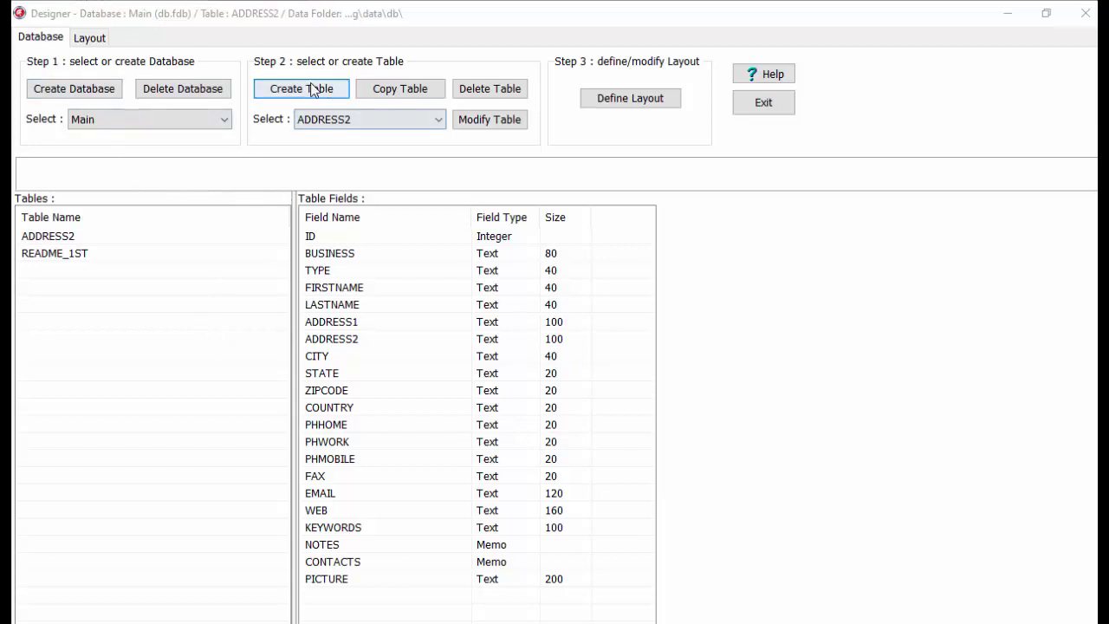
Start a new table in the Main database and name it MYBOOKS.
{"action": "left_click", "coordinate": [129, 121]}
{"action": "left_click", "coordinate": [122, 138]}
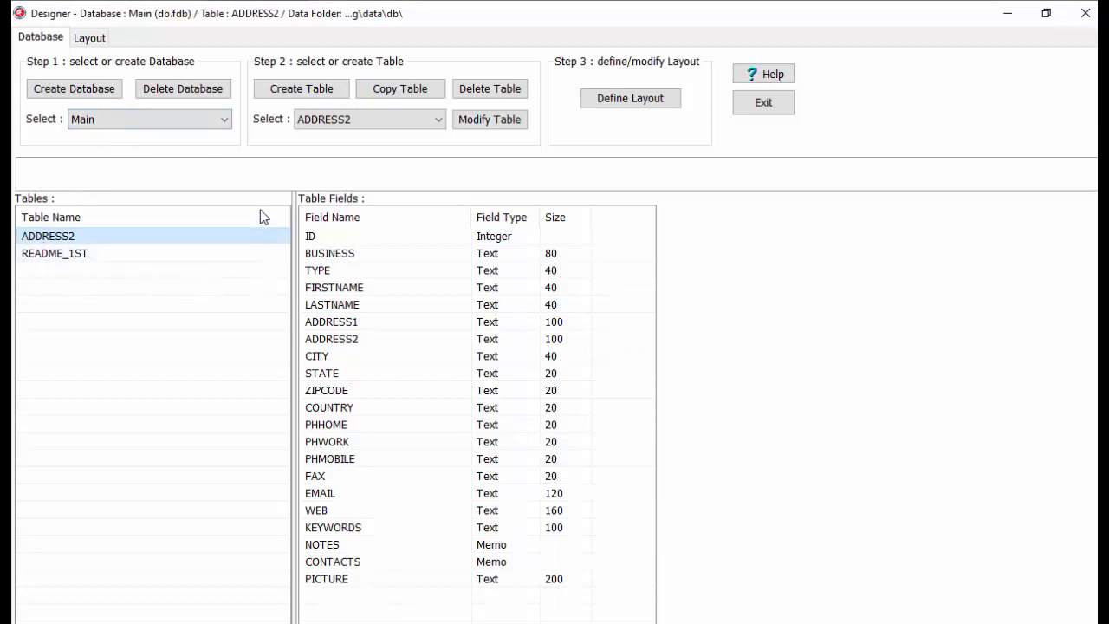
{"action": "left_click", "coordinate": [345, 90]}
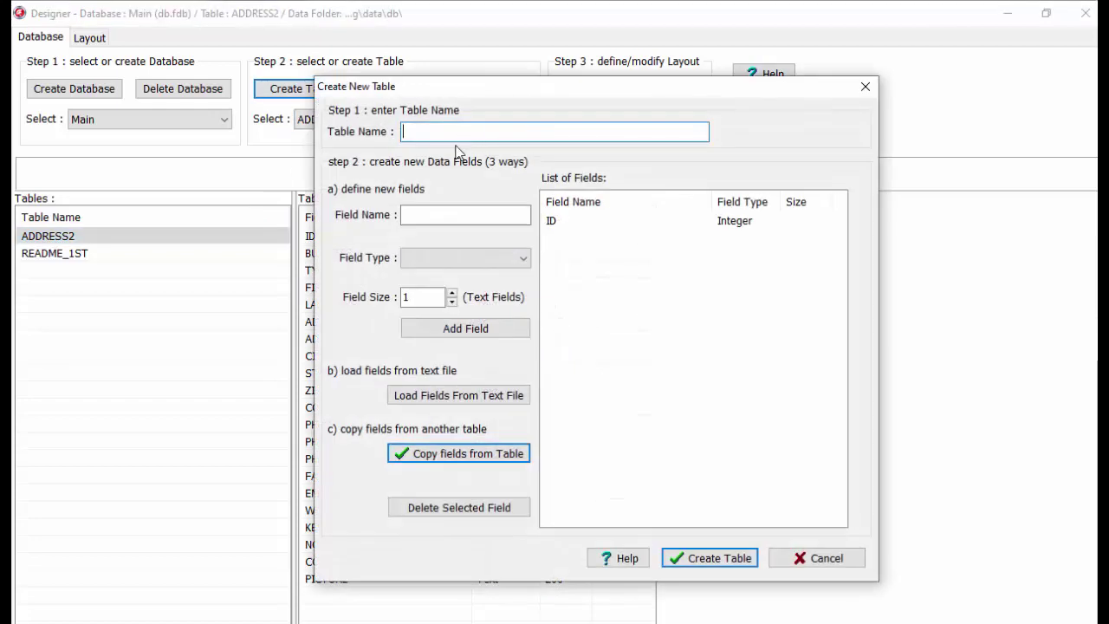
{"action": "type", "text": "MYB"}
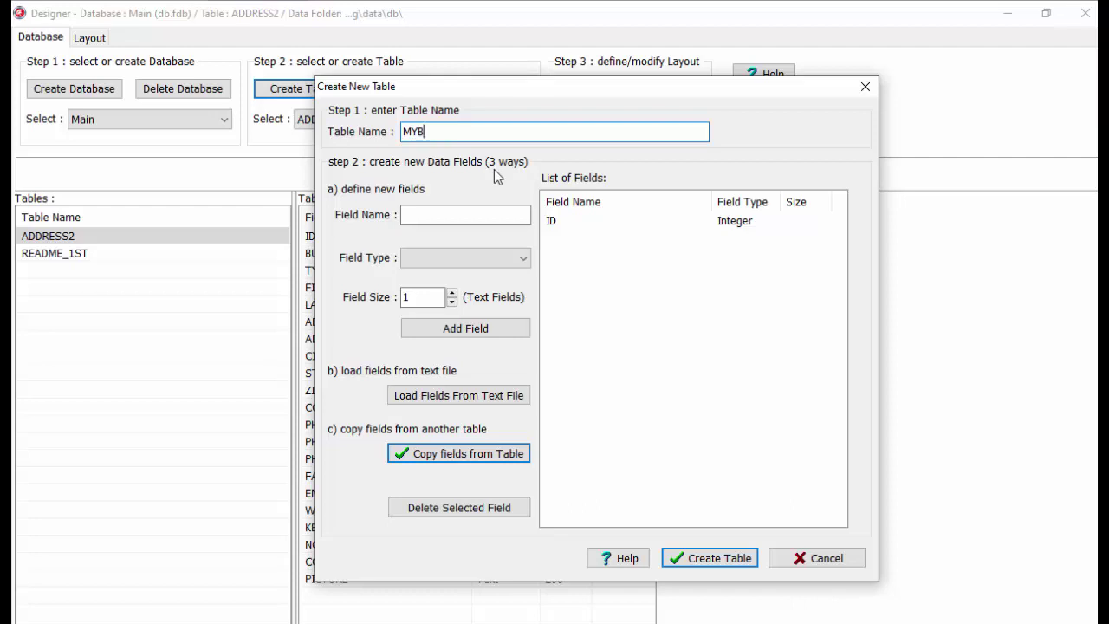
{"action": "type", "text": "OOKS"}
Add a field named TITLE of type Text with size 200 to the new table.
{"action": "left_click", "coordinate": [484, 208]}
{"action": "type", "text": "TITLE"}
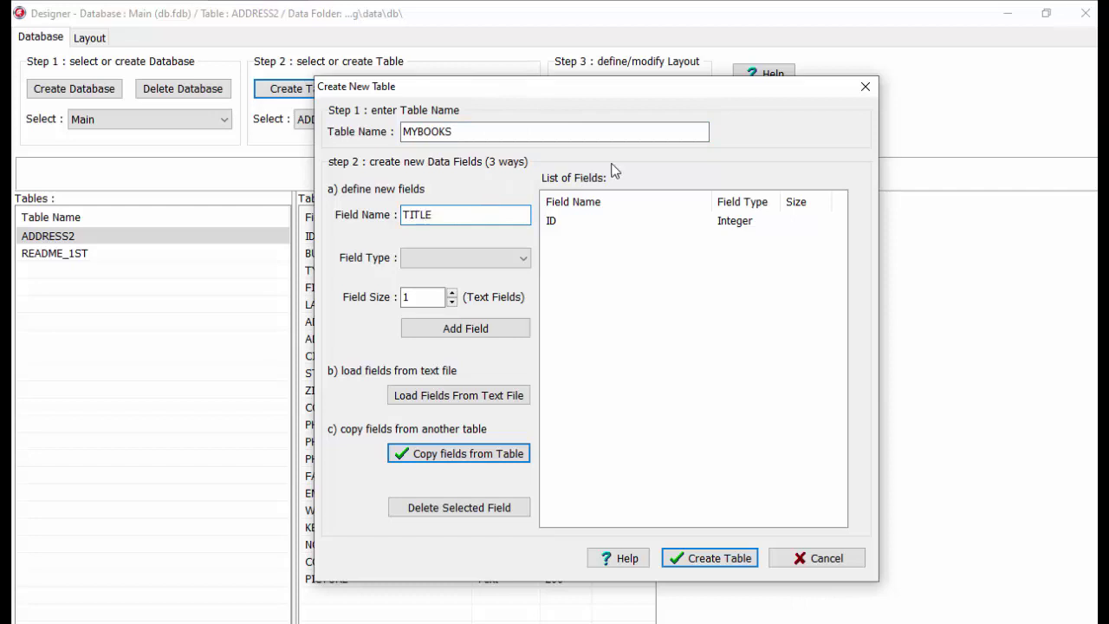
{"action": "left_click", "coordinate": [500, 260]}
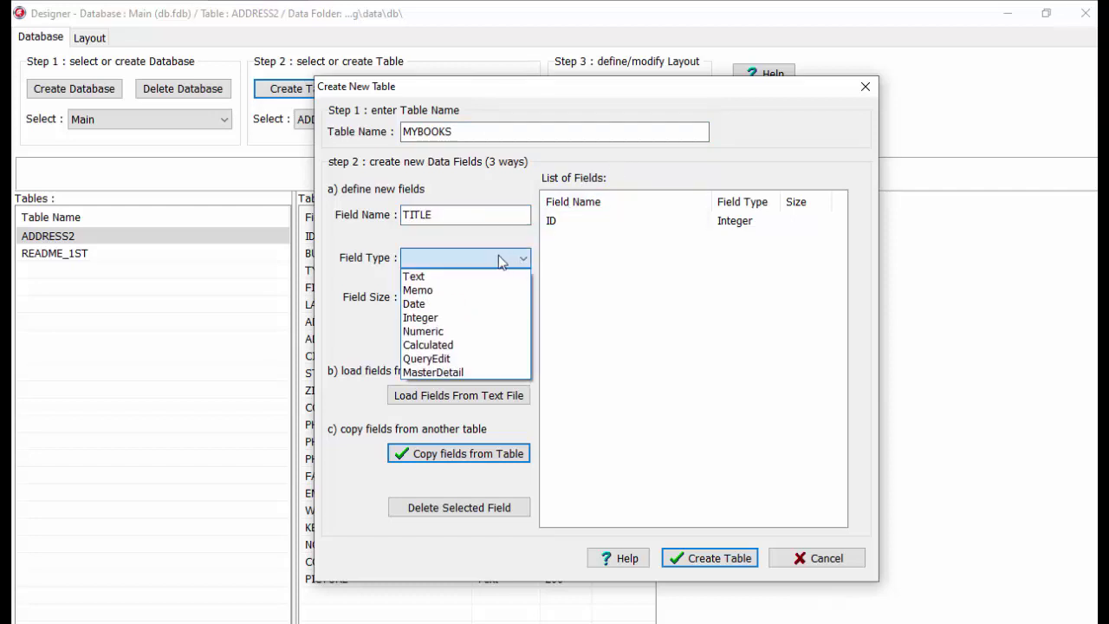
{"action": "left_click", "coordinate": [452, 276]}
{"action": "left_click_drag", "start_coordinate": [436, 301], "coordinate": [404, 301]}
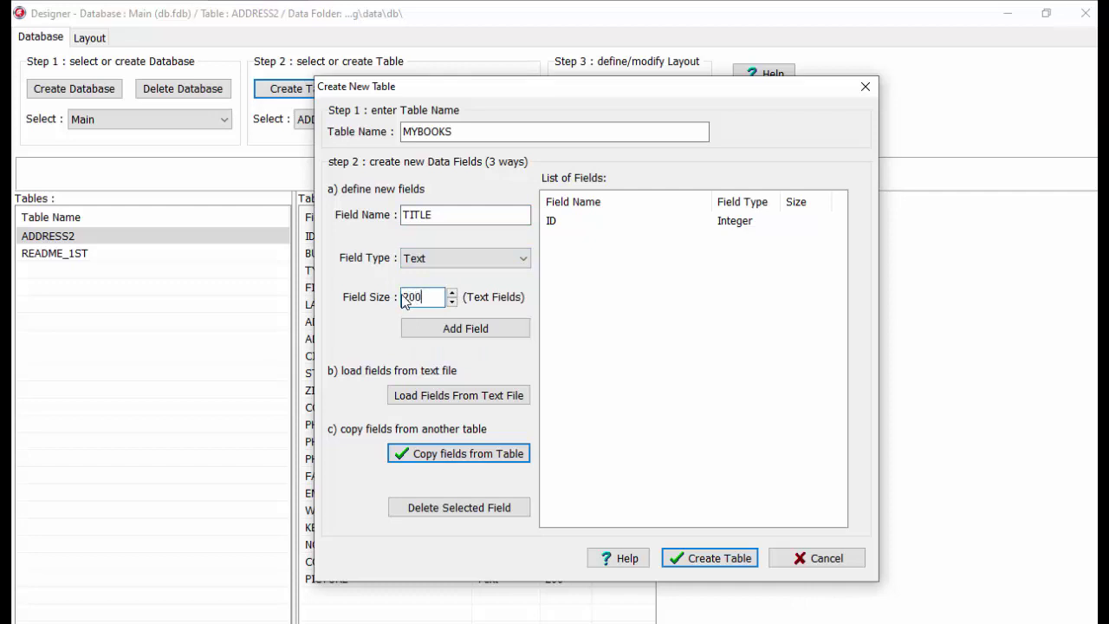
{"action": "left_click", "coordinate": [475, 336]}
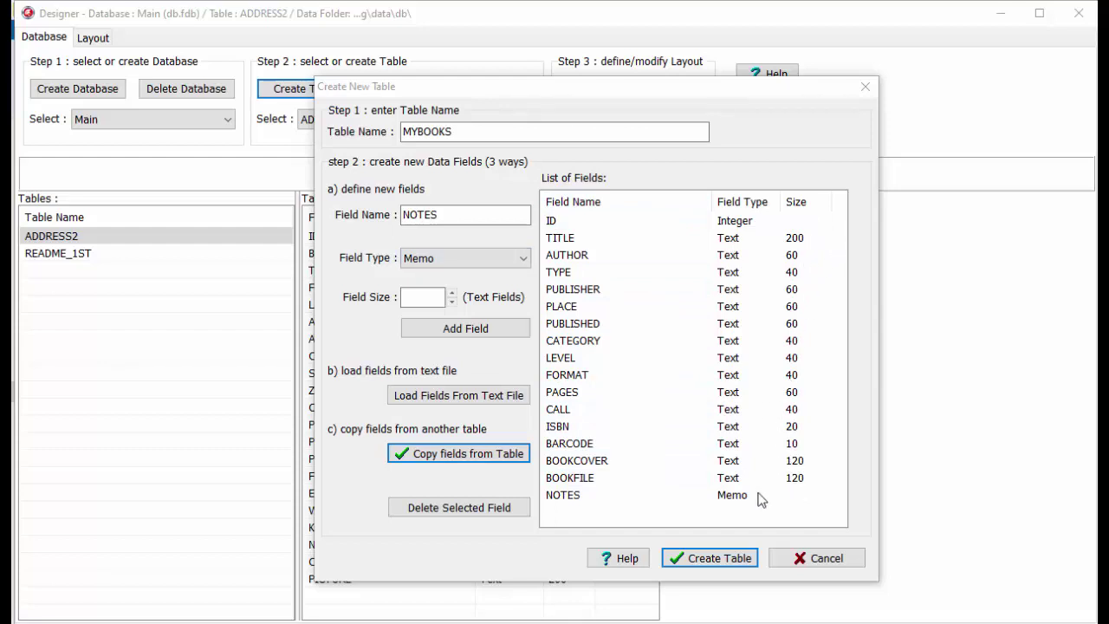
Create the MYBOOKS table from the defined fields and select it in the table list.
{"action": "left_click", "coordinate": [720, 554]}
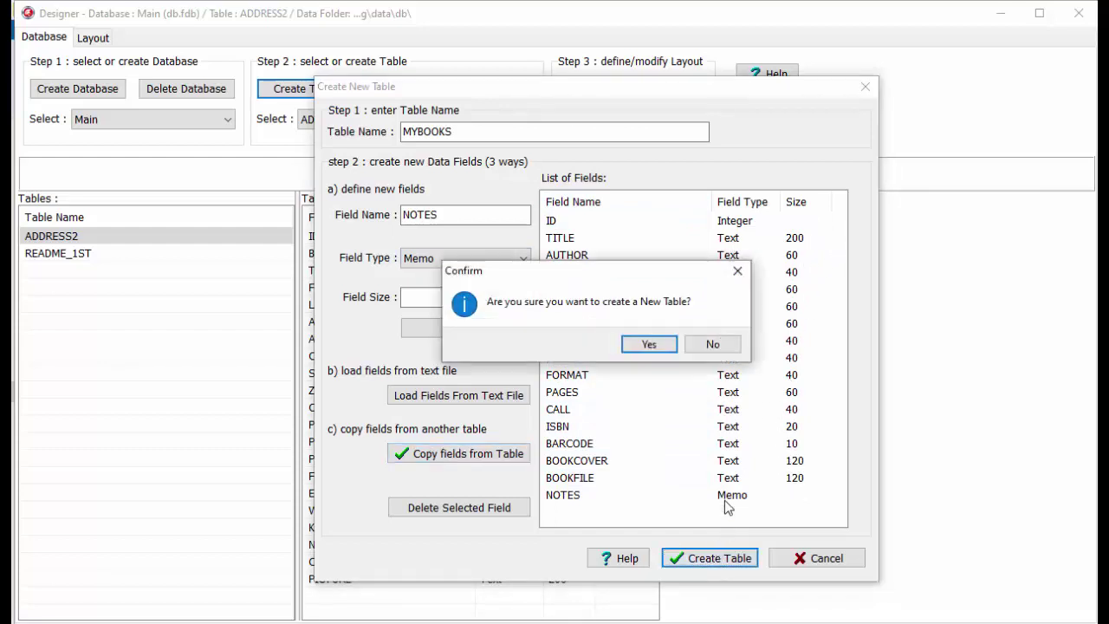
{"action": "left_click", "coordinate": [649, 344]}
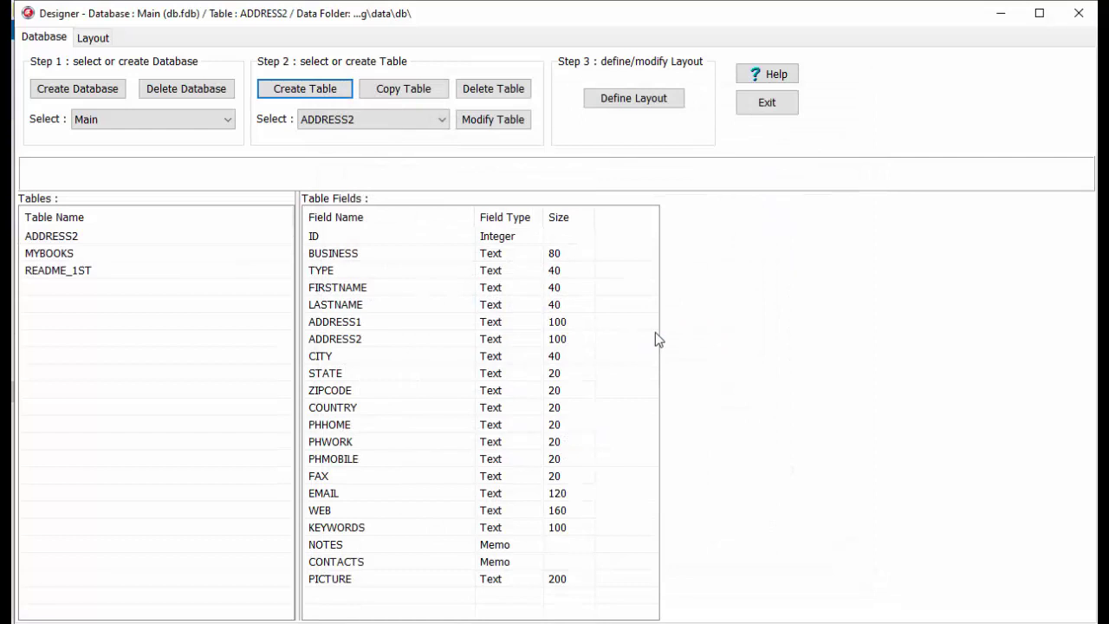
{"action": "left_click", "coordinate": [62, 255]}
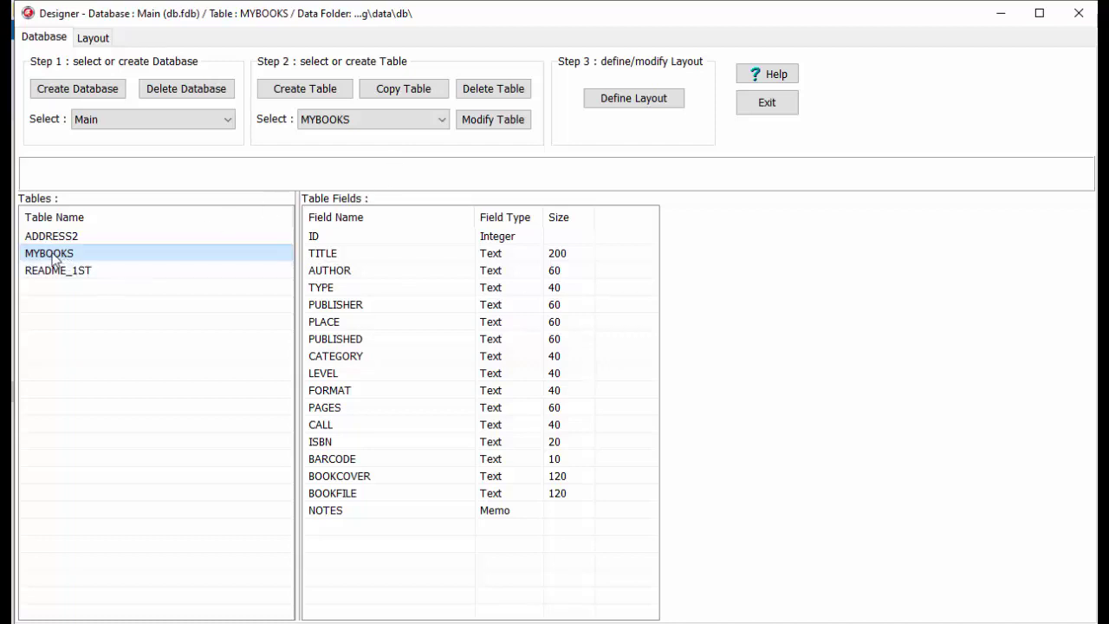
Open the MYBOOKS layout in design mode with the grid shown.
{"action": "left_click", "coordinate": [90, 39]}
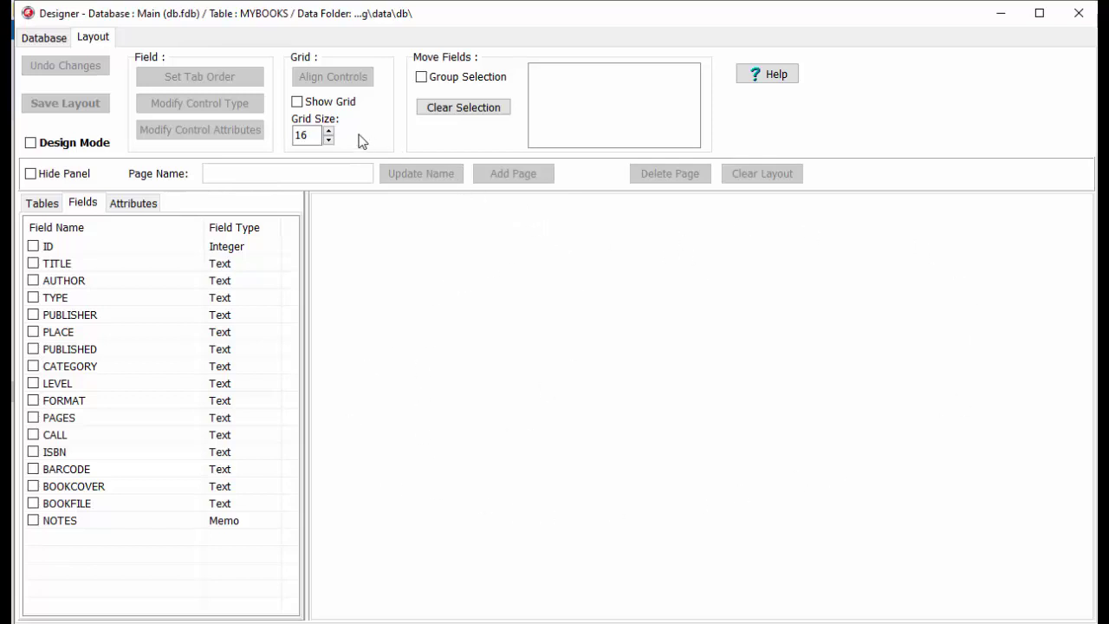
{"action": "left_click", "coordinate": [298, 103]}
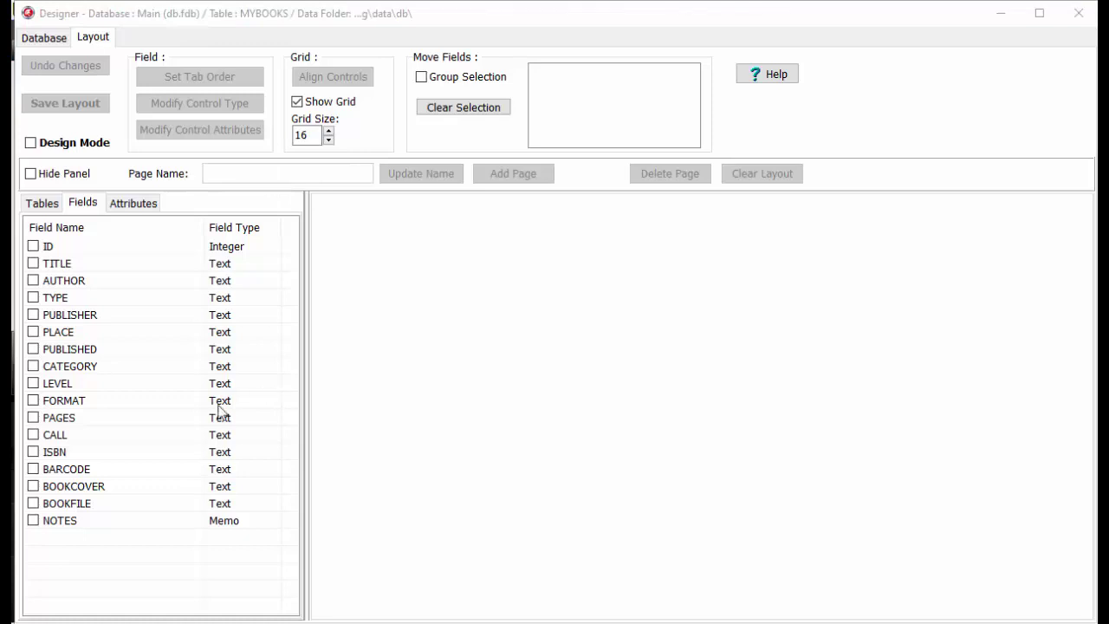
{"action": "left_click", "coordinate": [30, 144]}
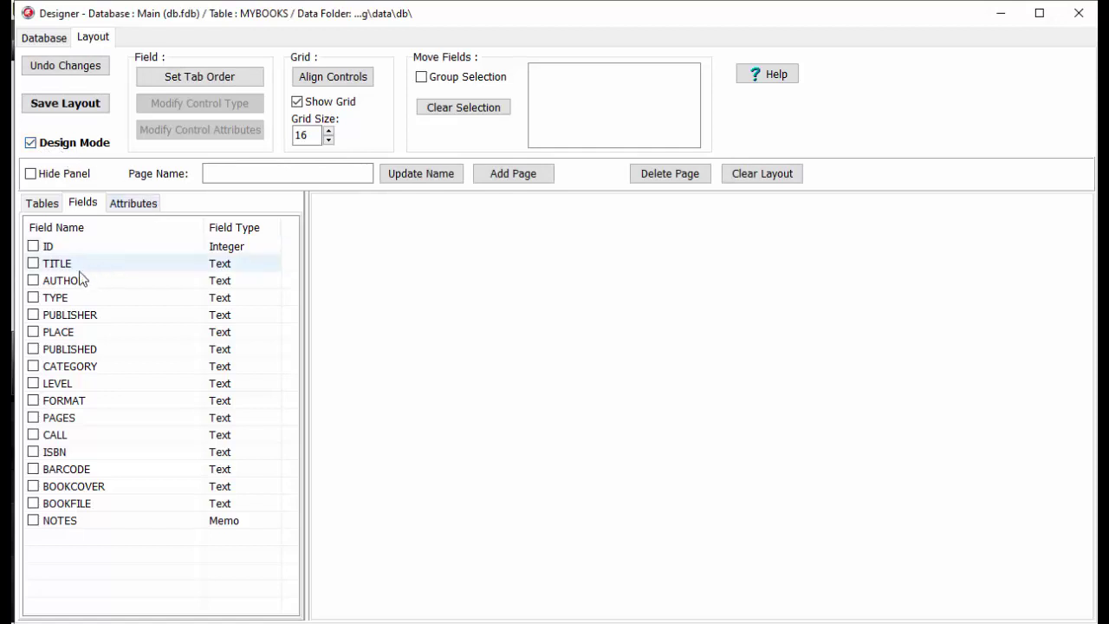
Place TITLE on the layout as a Text Field, with its label to the left of the edit box.
{"action": "left_click", "coordinate": [33, 263]}
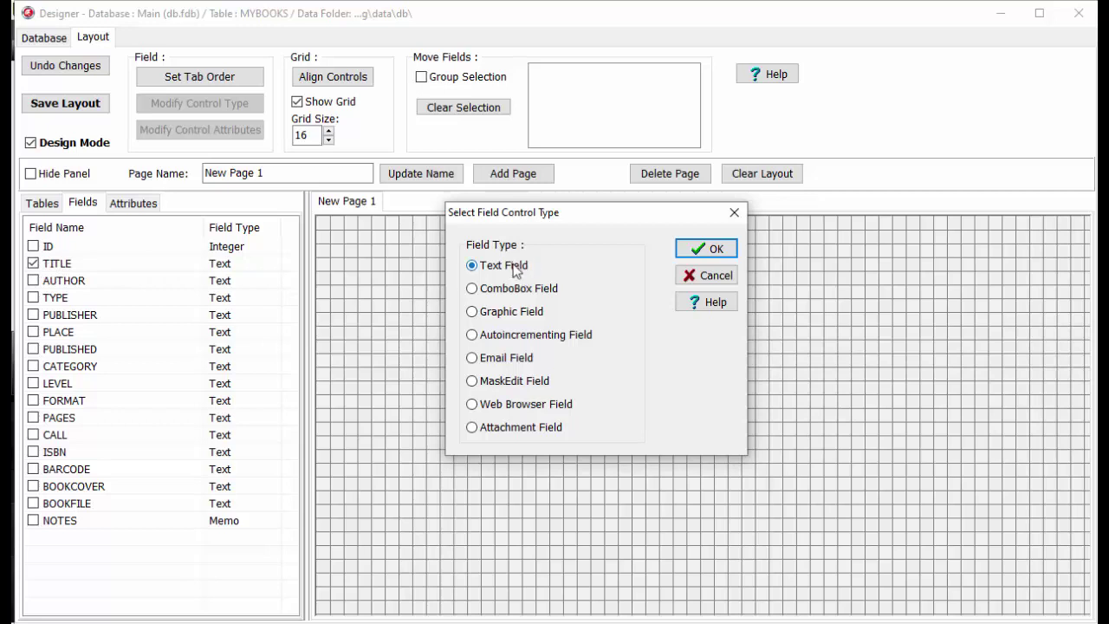
{"action": "left_click", "coordinate": [709, 249]}
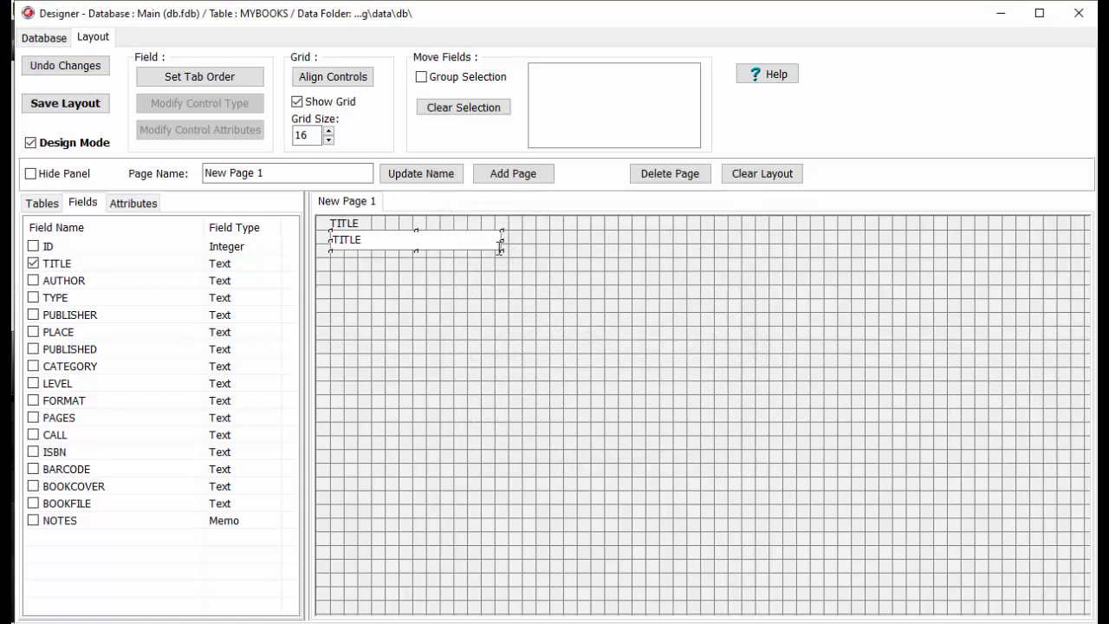
{"action": "left_click_drag", "start_coordinate": [415, 247], "coordinate": [519, 240]}
{"action": "left_click_drag", "start_coordinate": [512, 241], "coordinate": [512, 243]}
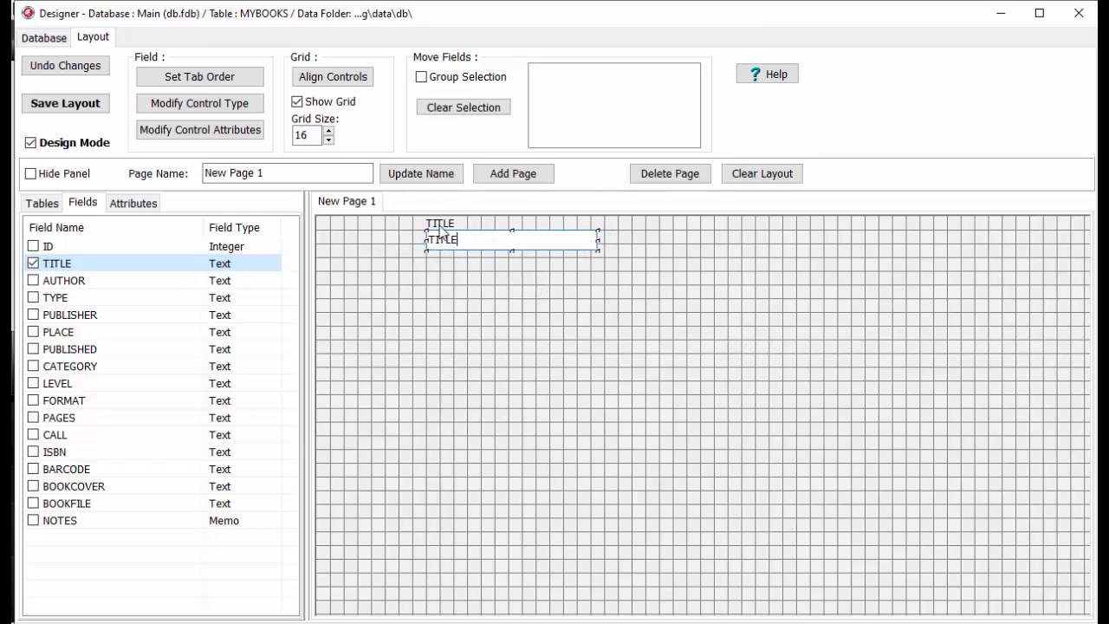
{"action": "left_click_drag", "start_coordinate": [468, 240], "coordinate": [346, 243]}
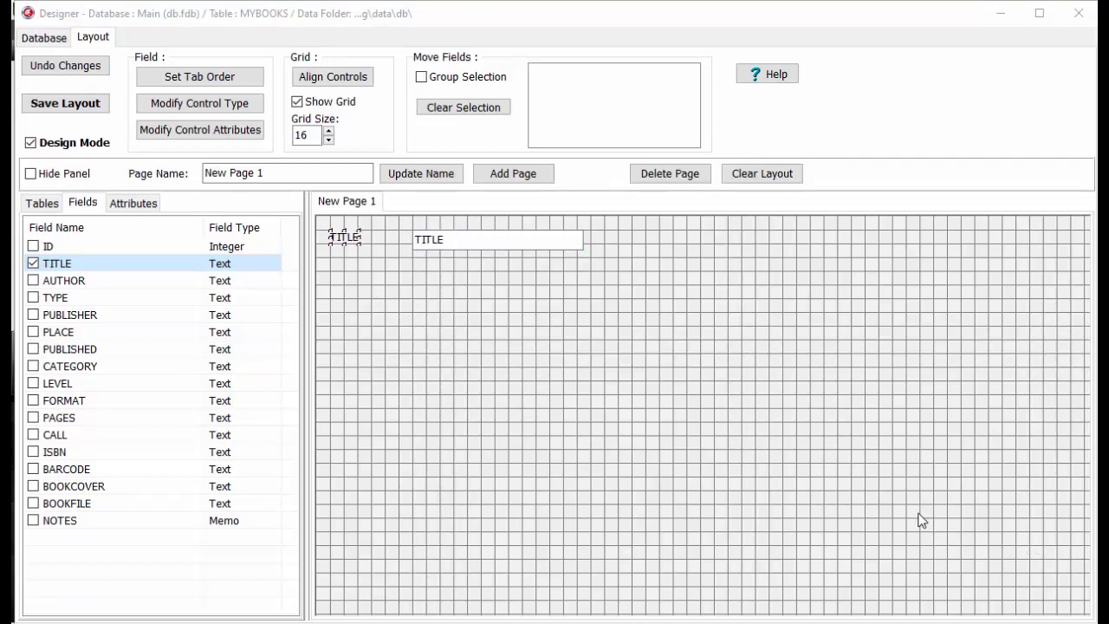
Place AUTHOR as a Text Field below TITLE, with its label on the left and its box aligned under the TITLE box.
{"action": "left_click", "coordinate": [34, 284]}
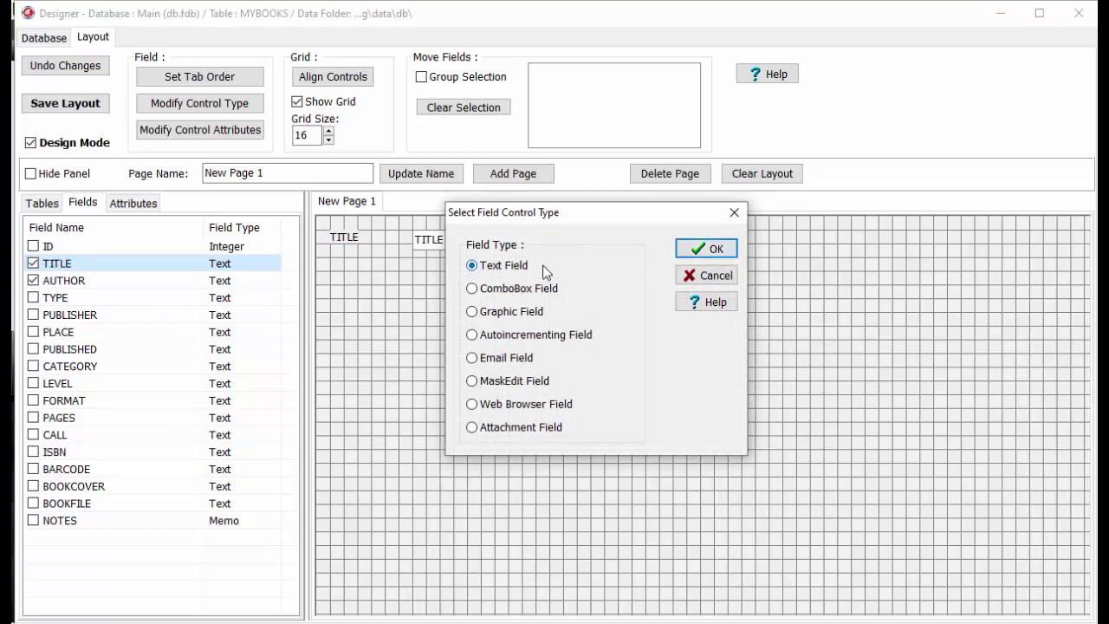
{"action": "left_click", "coordinate": [703, 246]}
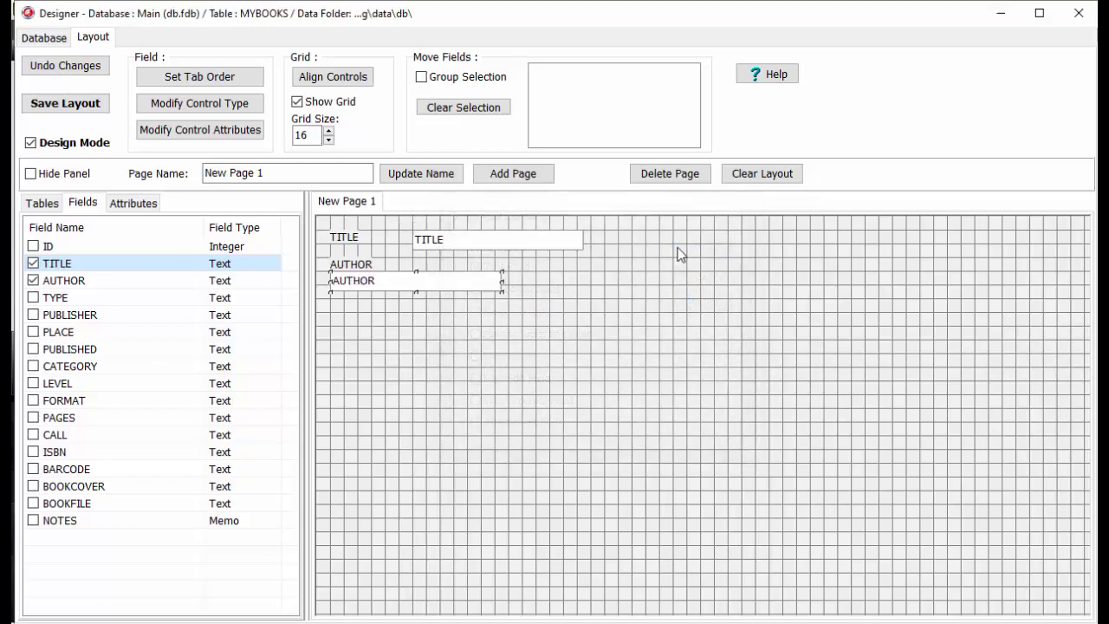
{"action": "left_click_drag", "start_coordinate": [414, 285], "coordinate": [355, 279]}
{"action": "left_click", "coordinate": [442, 269]}
{"action": "left_click_drag", "start_coordinate": [470, 280], "coordinate": [465, 269]}
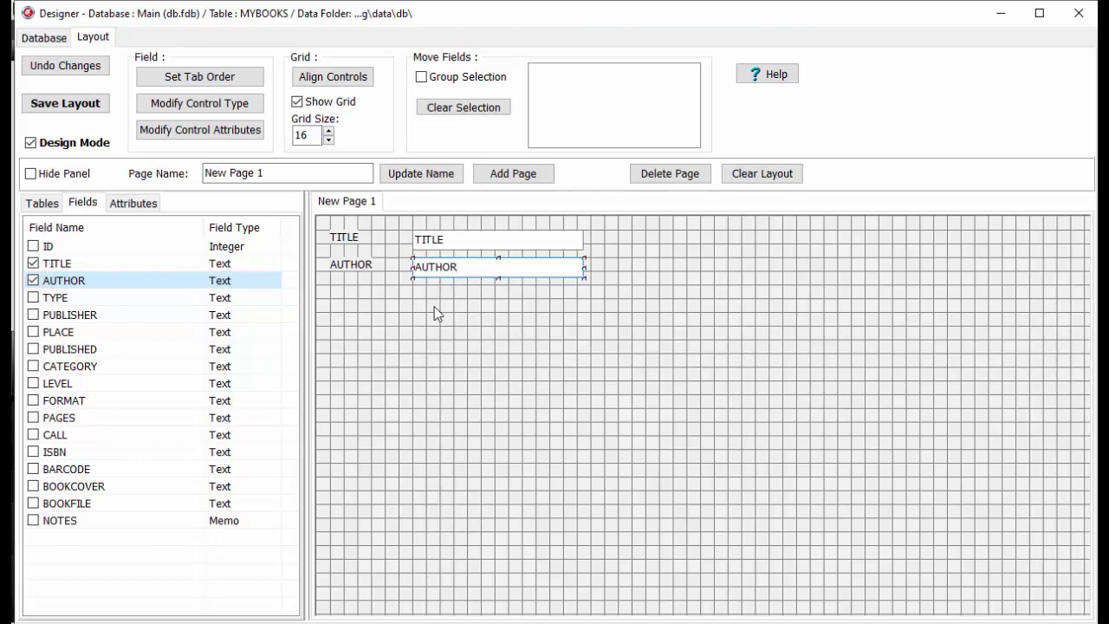
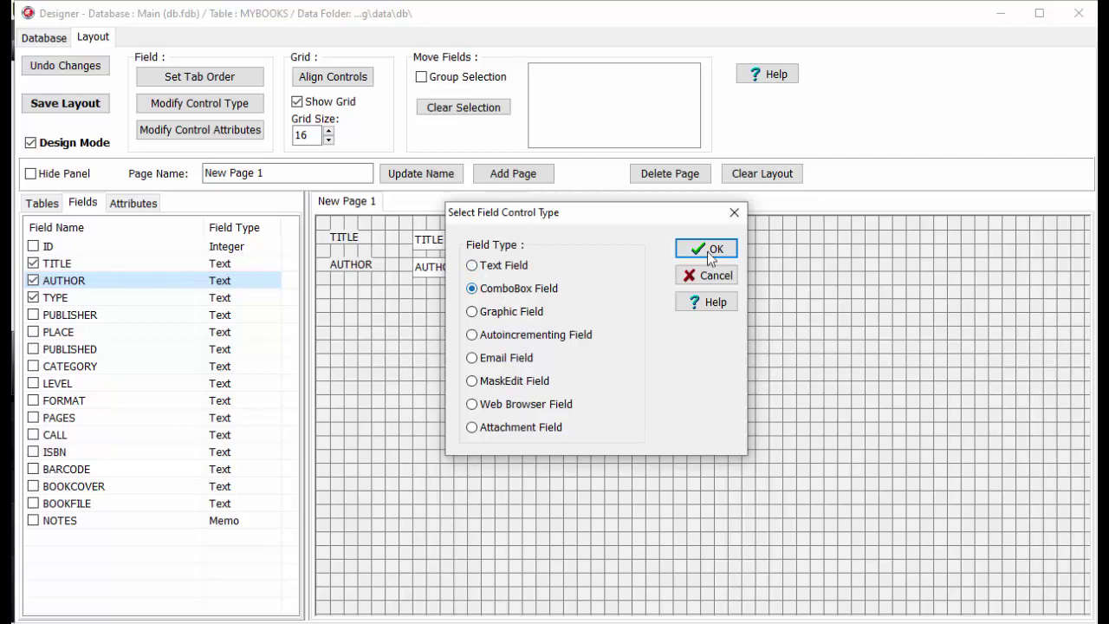
Place TYPE as a ComboBox Field below AUTHOR, with its label on the left and its box aligned under the AUTHOR box.
{"action": "left_click", "coordinate": [702, 246]}
{"action": "left_click", "coordinate": [494, 308]}
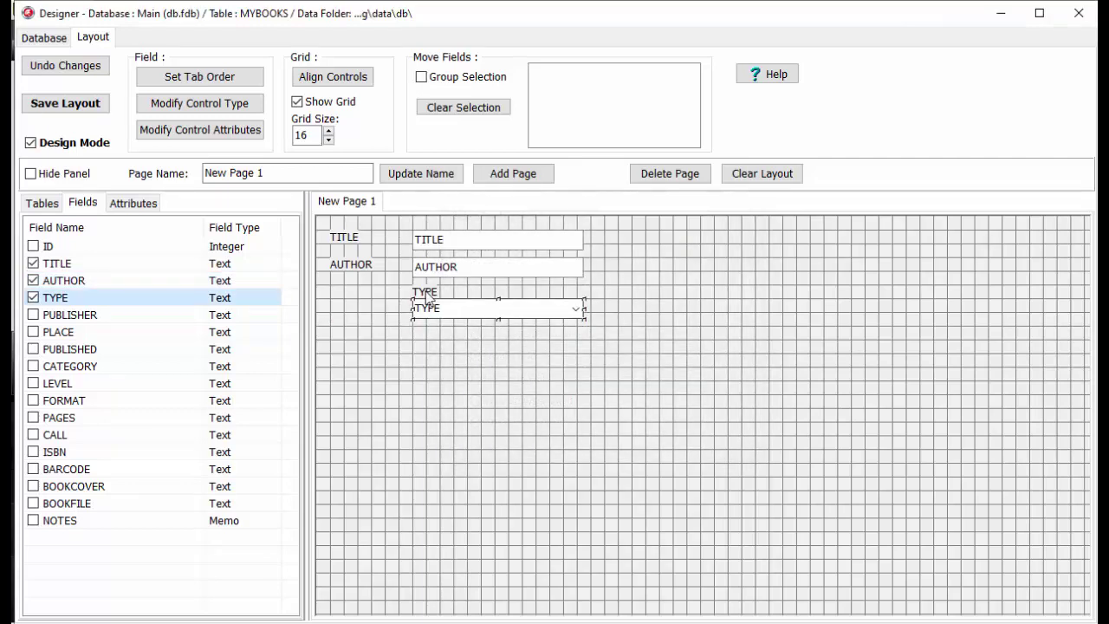
{"action": "left_click_drag", "start_coordinate": [424, 291], "coordinate": [343, 305]}
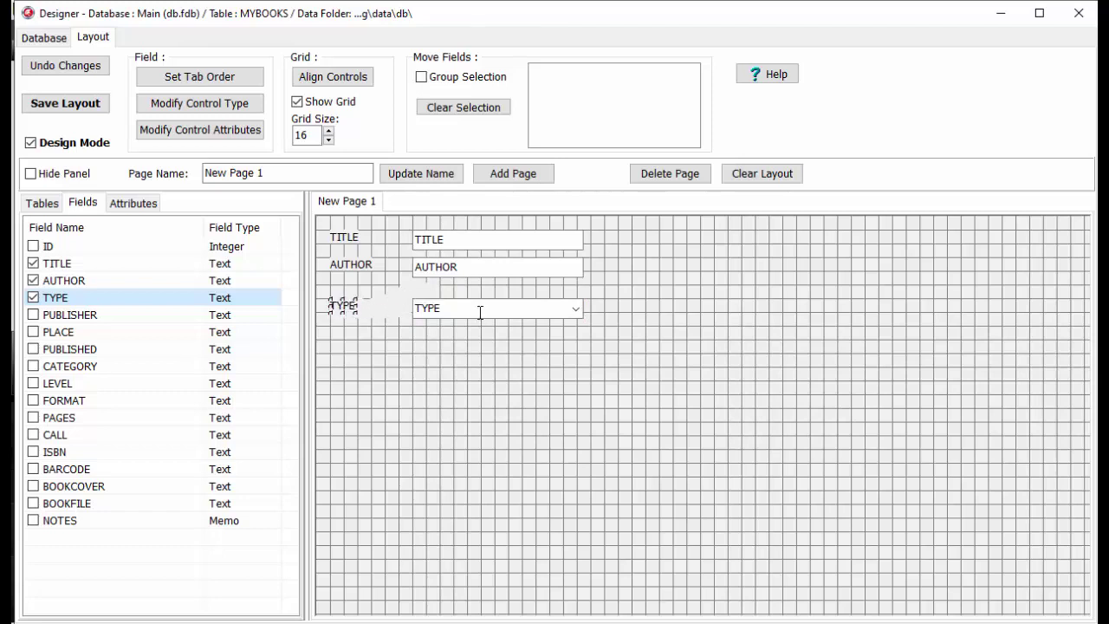
{"action": "left_click_drag", "start_coordinate": [576, 310], "coordinate": [584, 295]}
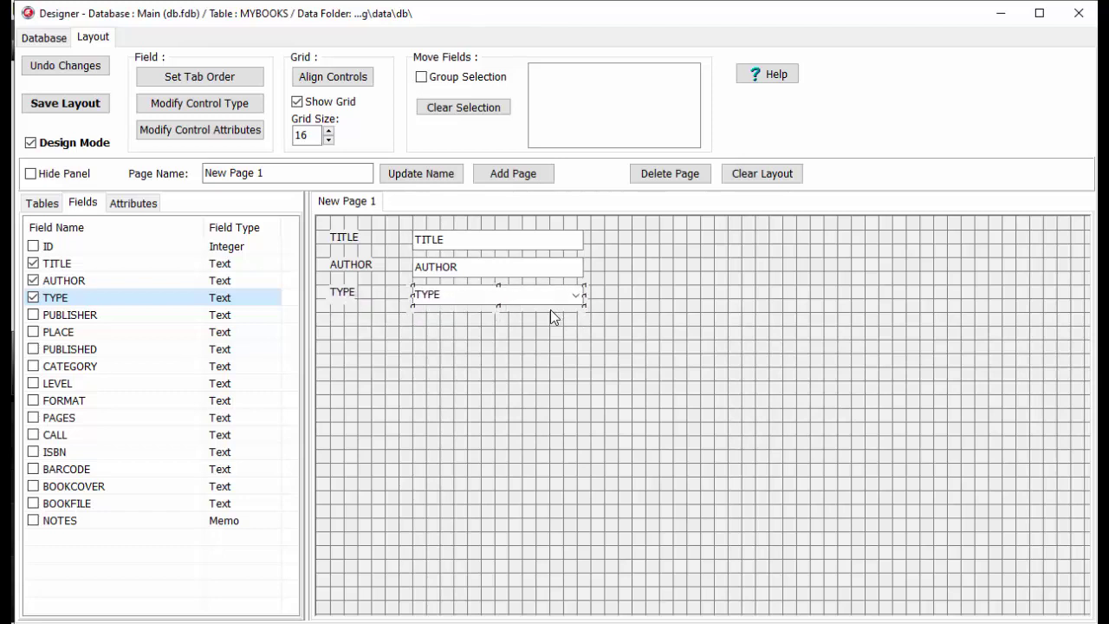
Place PUBLISHER as a Text Field below TYPE, with its label on the left and its box aligned under the TYPE box.
{"action": "left_click", "coordinate": [33, 314]}
{"action": "left_click", "coordinate": [715, 250]}
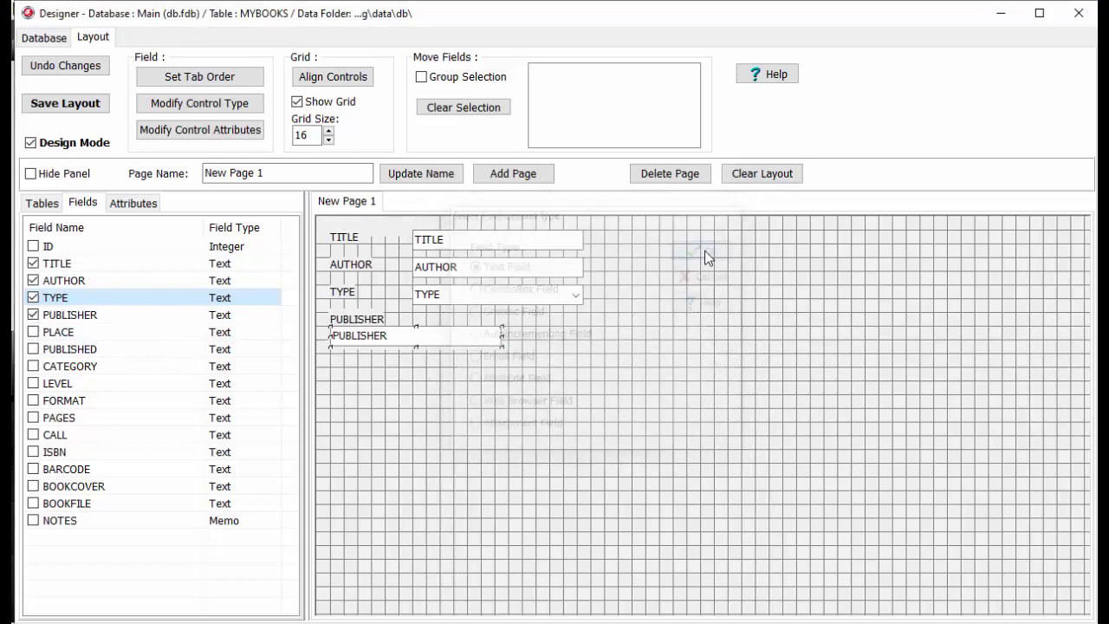
{"action": "left_click_drag", "start_coordinate": [425, 332], "coordinate": [452, 322]}
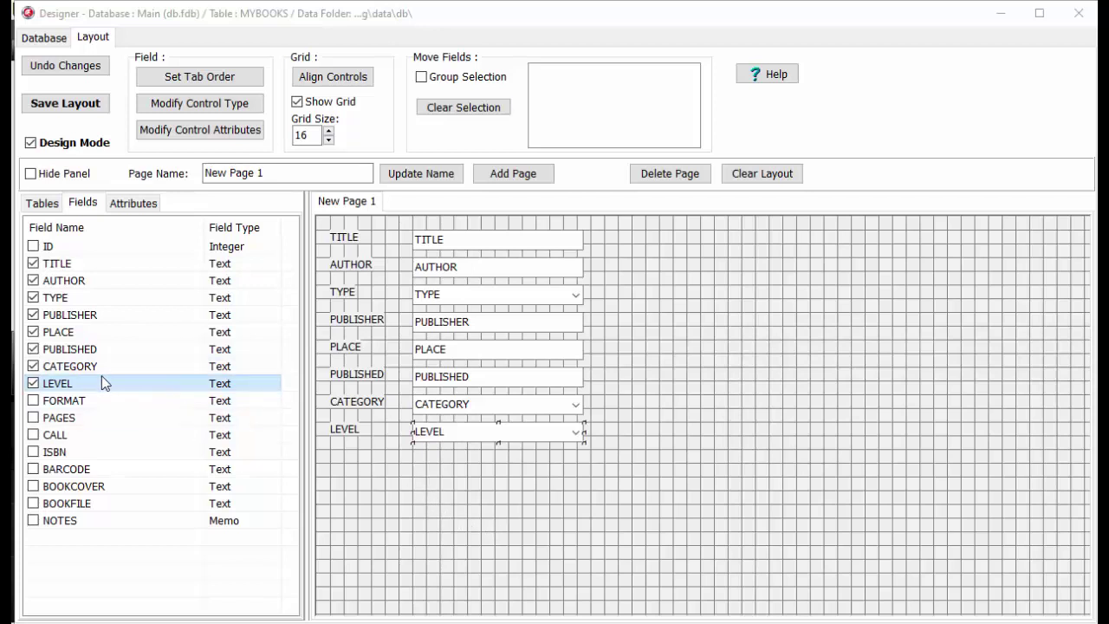
Place FORMAT as a ComboBox Field below LEVEL, with its label on the left and its box aligned under the LEVEL box.
{"action": "left_click", "coordinate": [33, 400]}
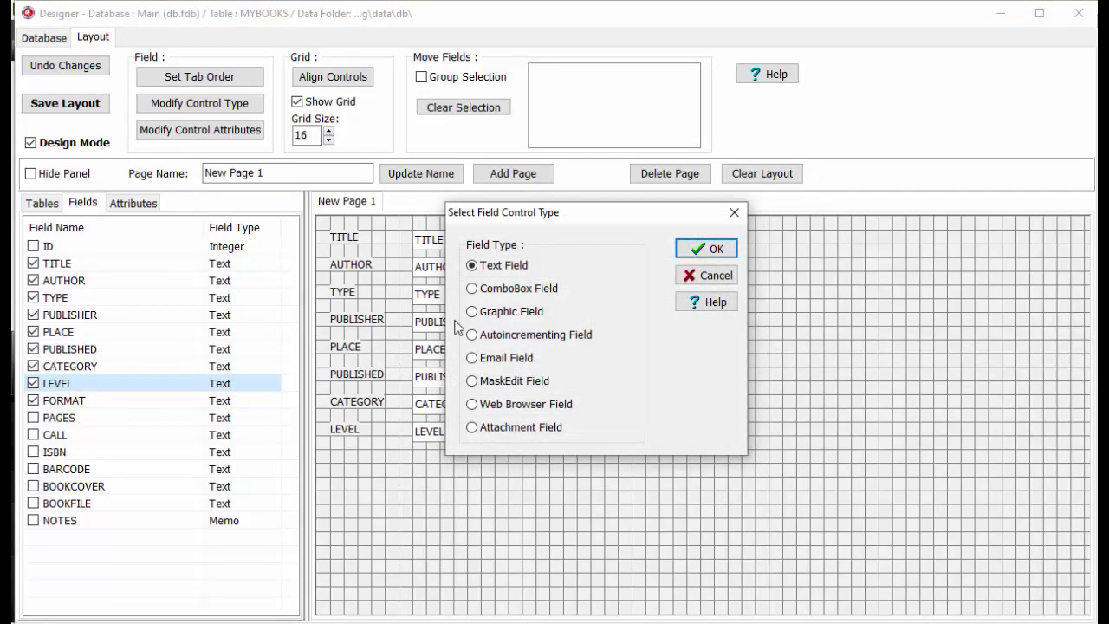
{"action": "left_click", "coordinate": [478, 291]}
{"action": "left_click", "coordinate": [706, 248]}
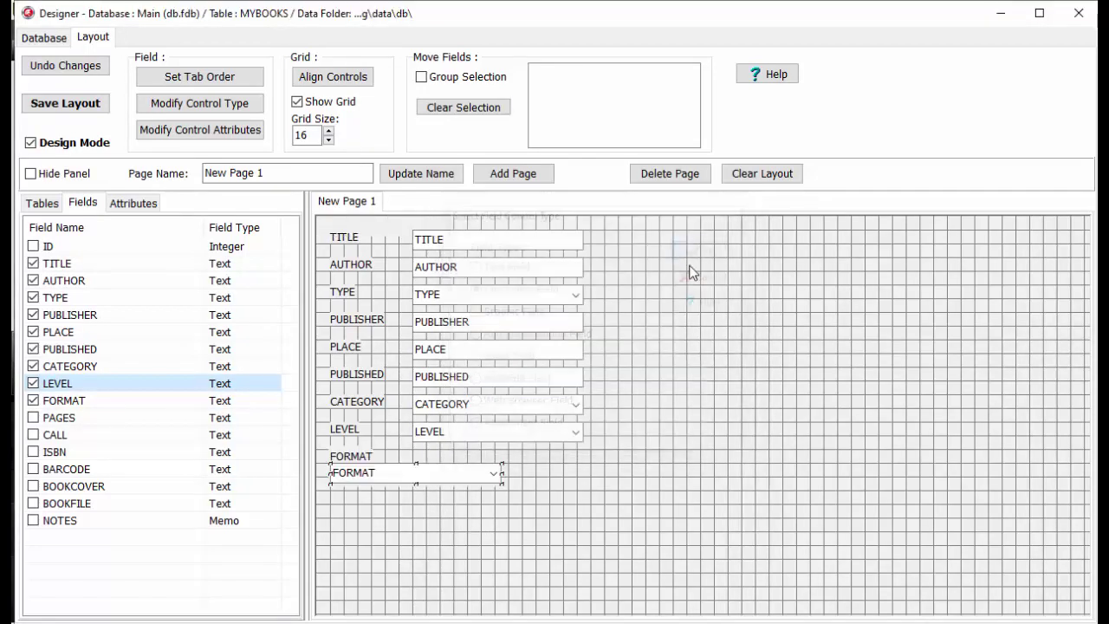
{"action": "left_click_drag", "start_coordinate": [495, 474], "coordinate": [578, 485]}
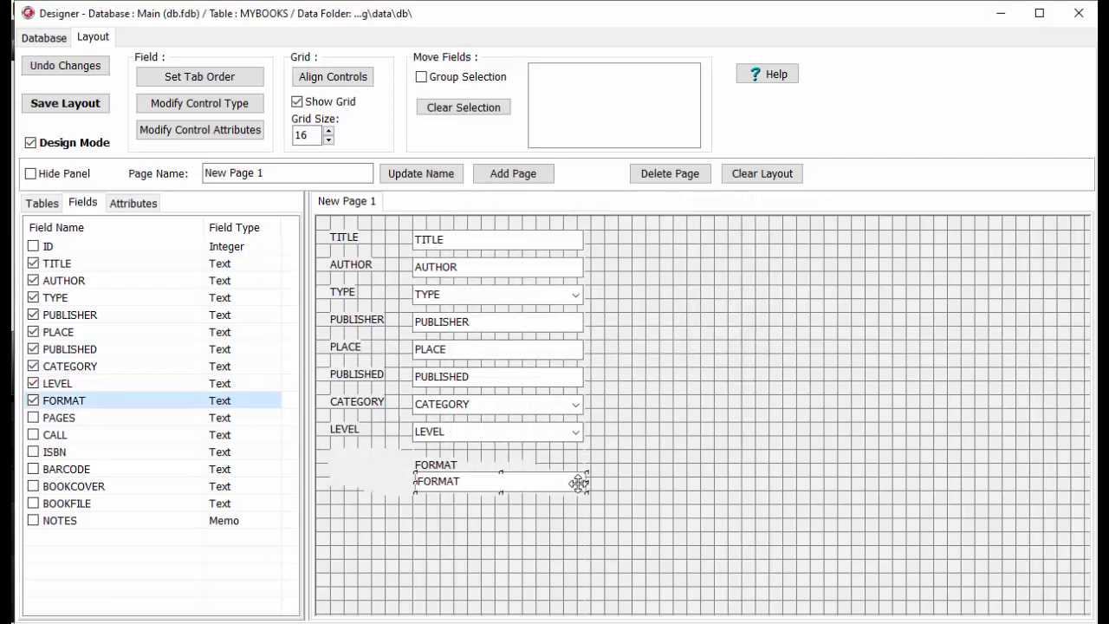
{"action": "left_click_drag", "start_coordinate": [440, 474], "coordinate": [358, 486]}
{"action": "left_click_drag", "start_coordinate": [575, 486], "coordinate": [575, 459]}
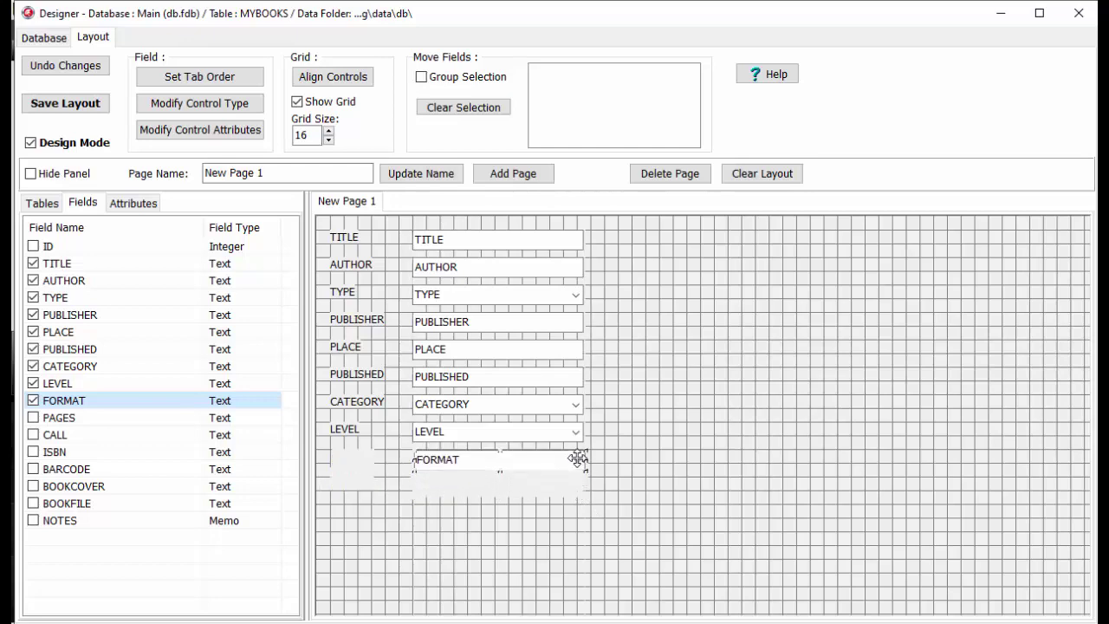
Place PAGES as a Text Field below FORMAT, with its label on the left and its box aligned under the FORMAT box.
{"action": "left_click", "coordinate": [35, 418]}
{"action": "left_click", "coordinate": [715, 248]}
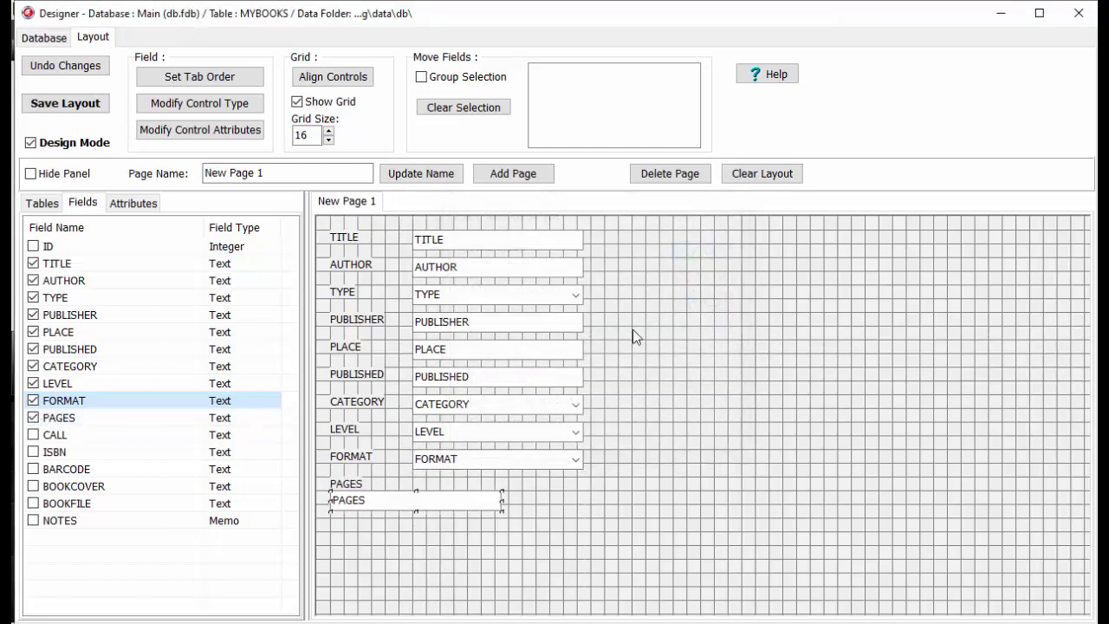
{"action": "left_click", "coordinate": [451, 503]}
{"action": "left_click_drag", "start_coordinate": [451, 502], "coordinate": [523, 500]}
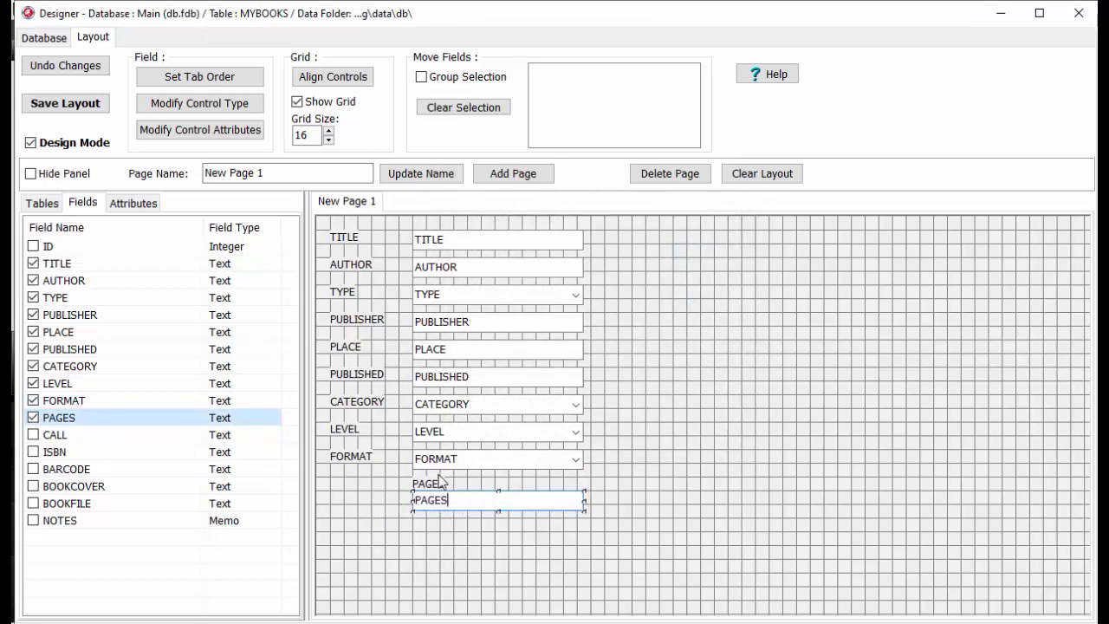
{"action": "left_click_drag", "start_coordinate": [438, 483], "coordinate": [350, 498]}
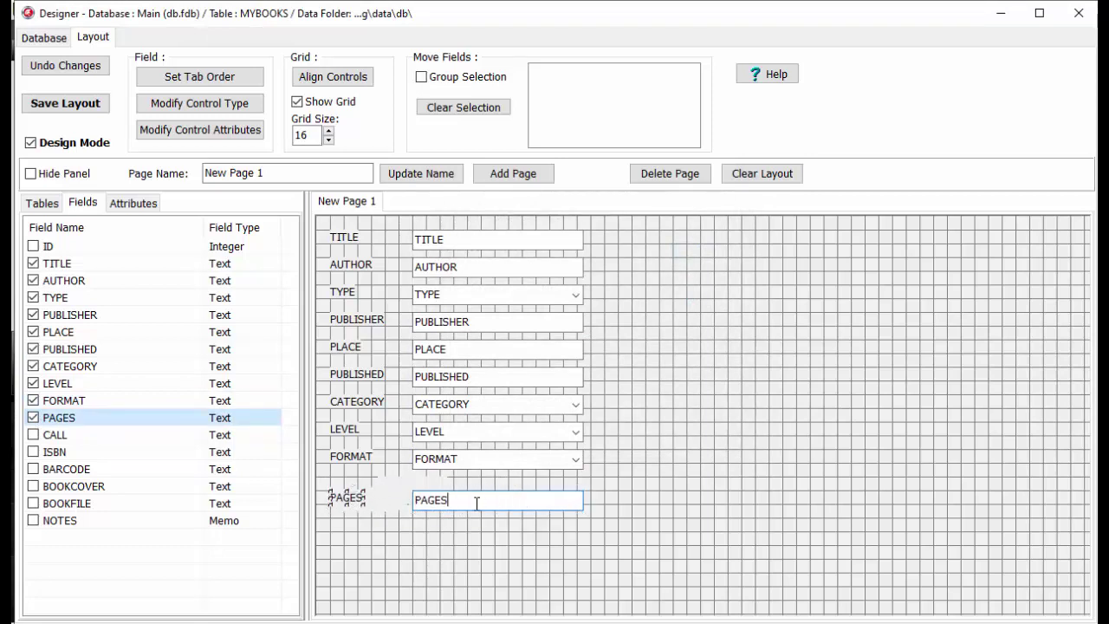
{"action": "left_click_drag", "start_coordinate": [477, 501], "coordinate": [478, 490]}
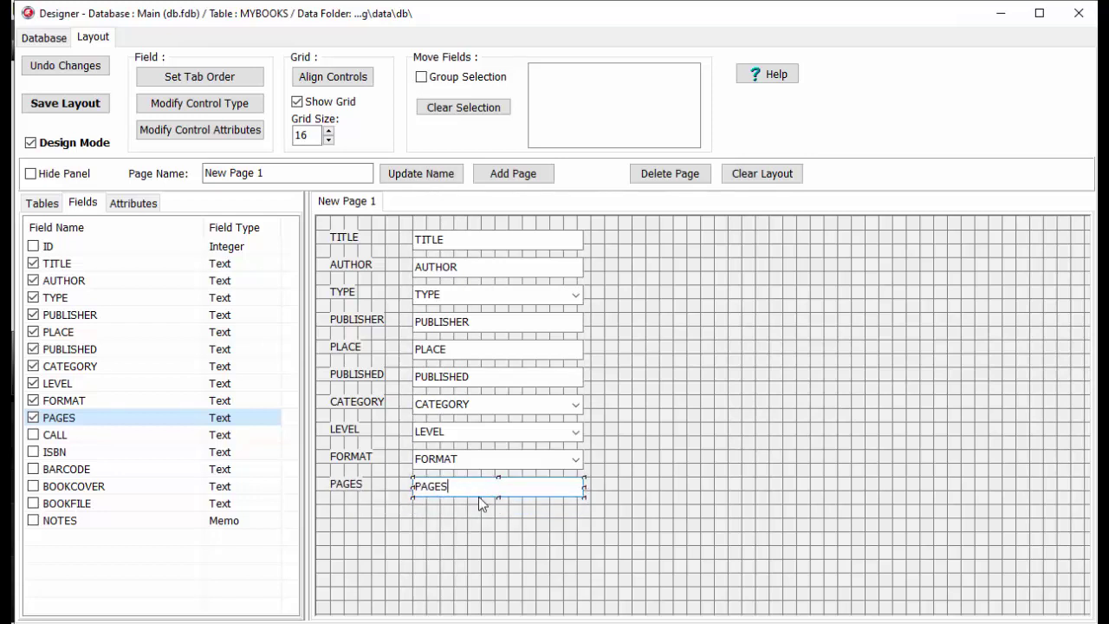
Place CALL as a Text Field to the right of PAGES on the same row, with its label left of its box.
{"action": "left_click", "coordinate": [33, 434]}
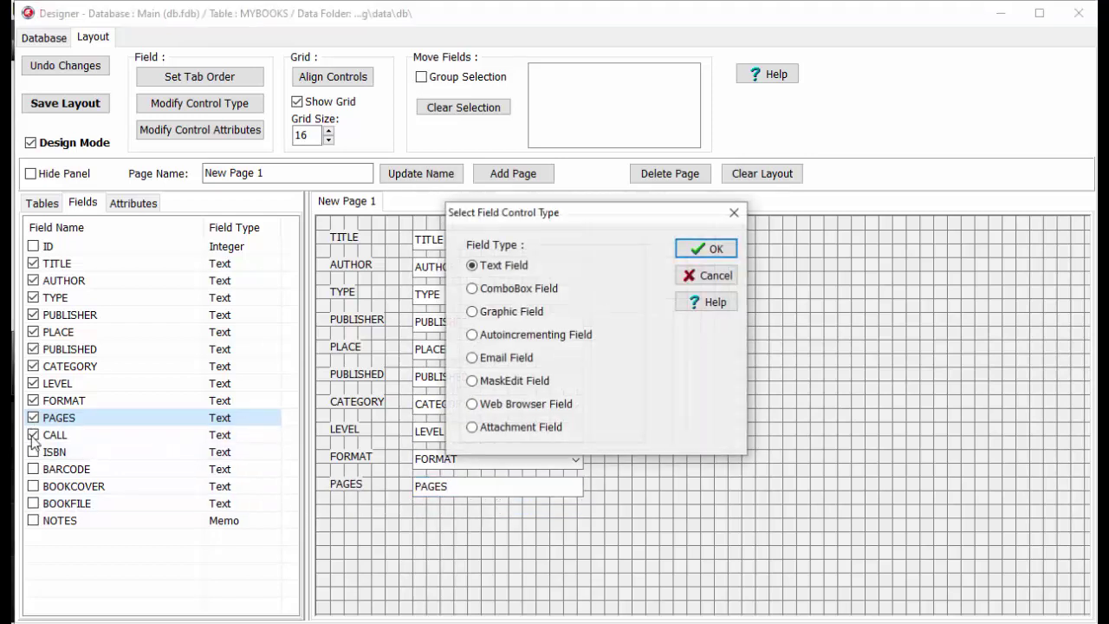
{"action": "left_click", "coordinate": [700, 251]}
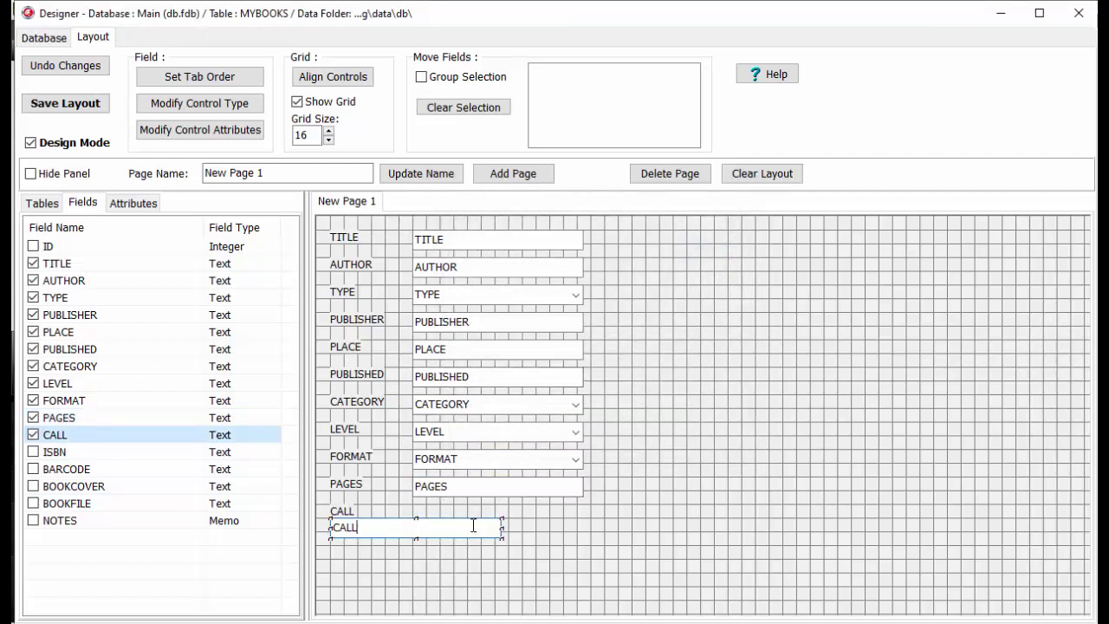
{"action": "left_click_drag", "start_coordinate": [475, 526], "coordinate": [787, 479]}
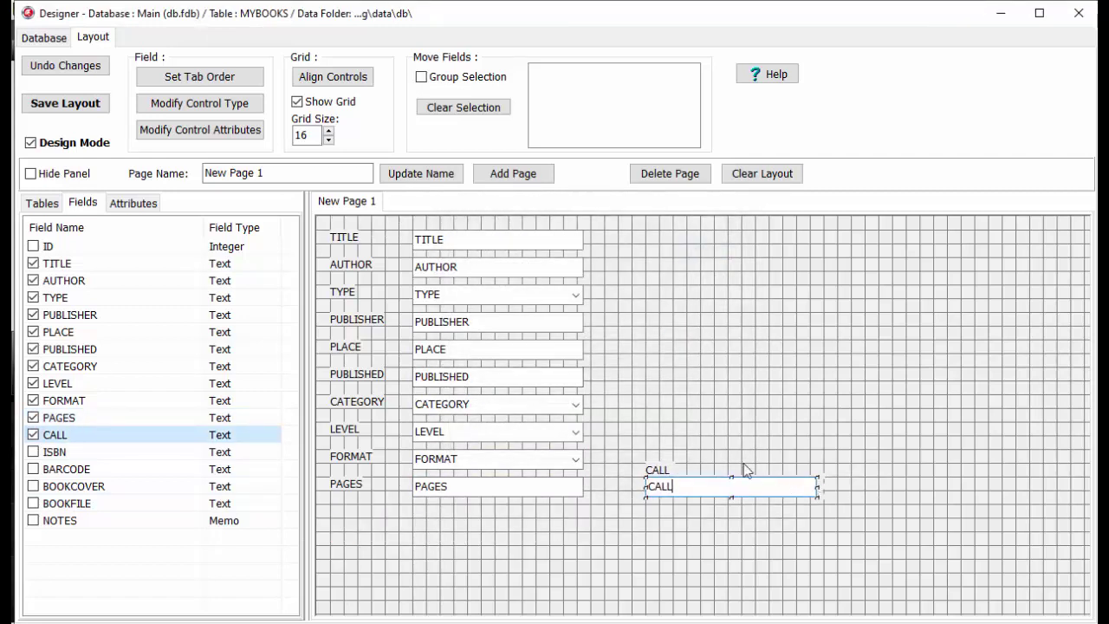
{"action": "mouse_move", "coordinate": [628, 472]}
{"action": "left_mouse_down"}
{"action": "mouse_move", "coordinate": [604, 480]}
{"action": "mouse_move", "coordinate": [614, 485]}
{"action": "left_mouse_up"}
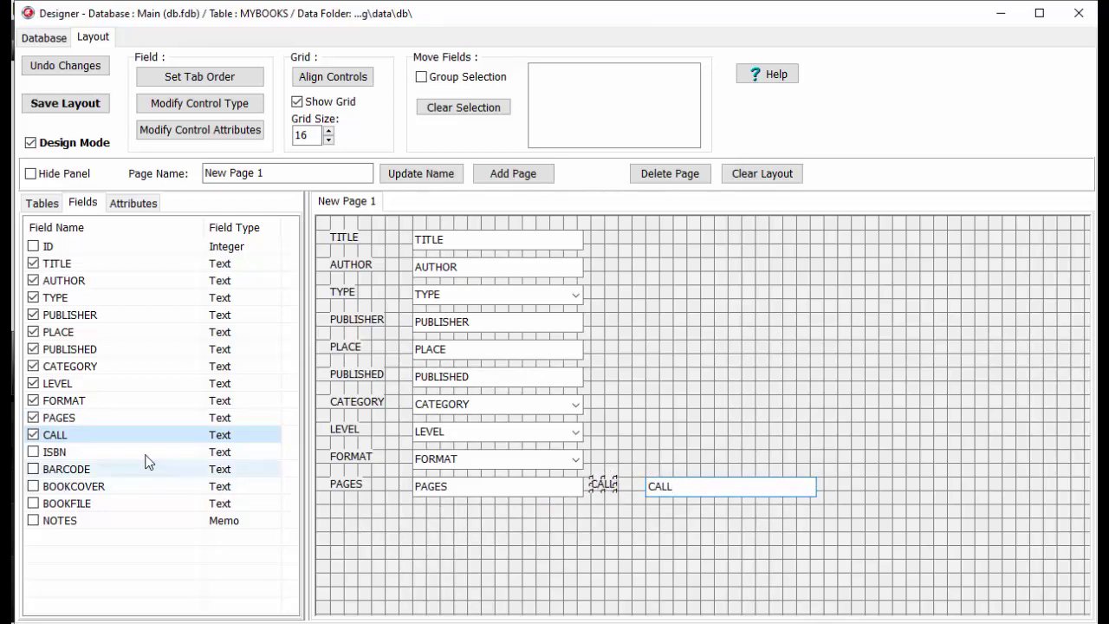
Place ISBN as a Text Field below PAGES, with its label on the left and its box aligned under the PAGES box.
{"action": "left_click", "coordinate": [33, 451]}
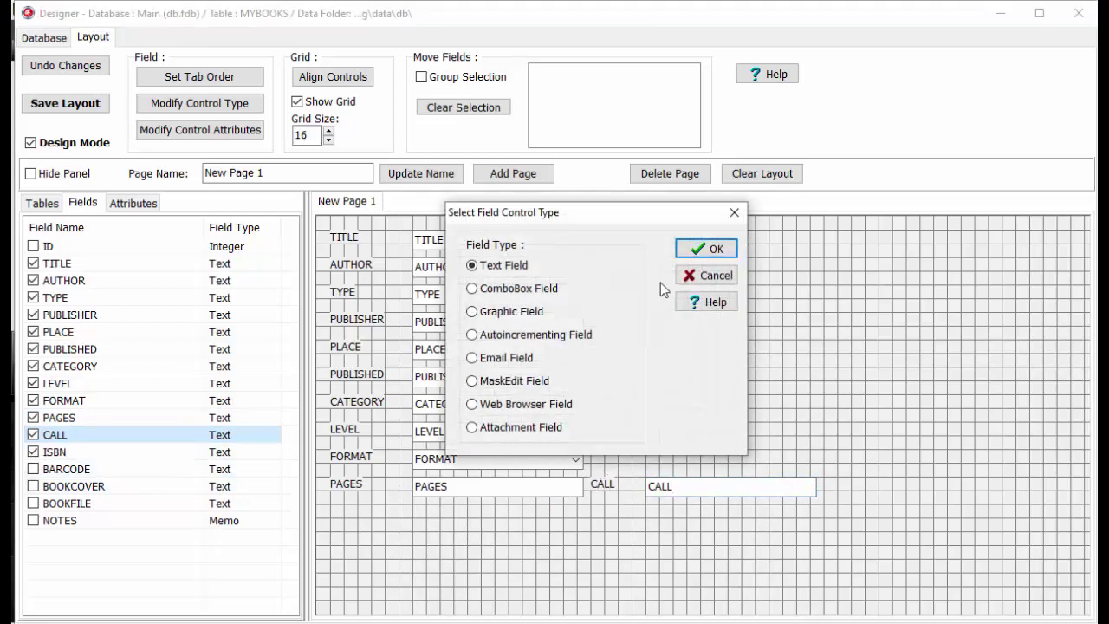
{"action": "left_click", "coordinate": [704, 250]}
{"action": "left_click_drag", "start_coordinate": [433, 529], "coordinate": [513, 525]}
{"action": "left_click_drag", "start_coordinate": [430, 514], "coordinate": [350, 528]}
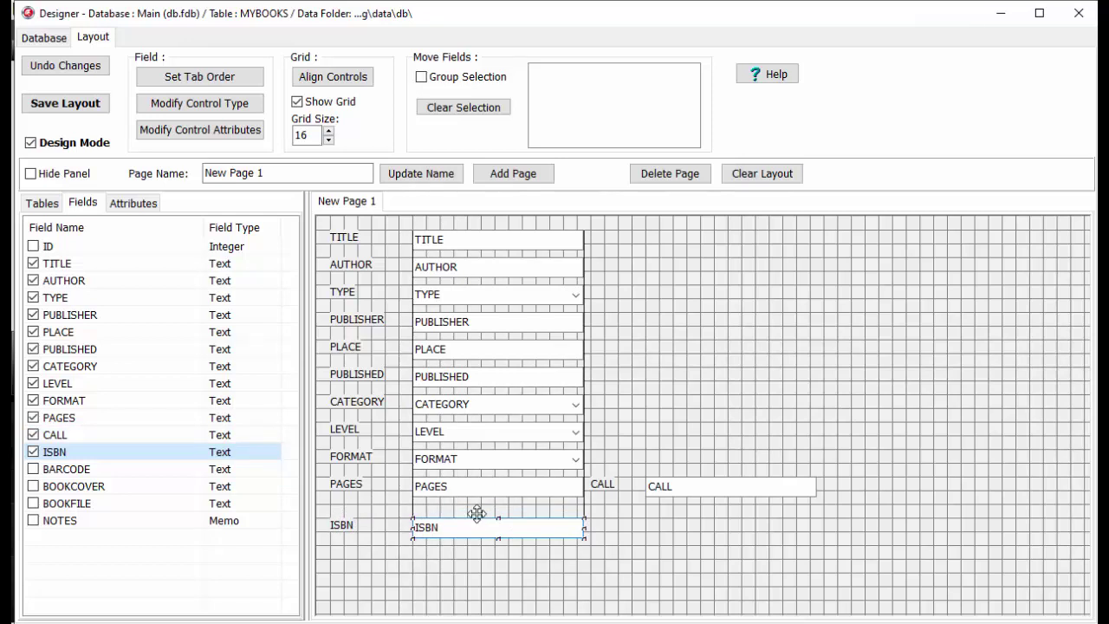
{"action": "left_click_drag", "start_coordinate": [477, 513], "coordinate": [476, 500]}
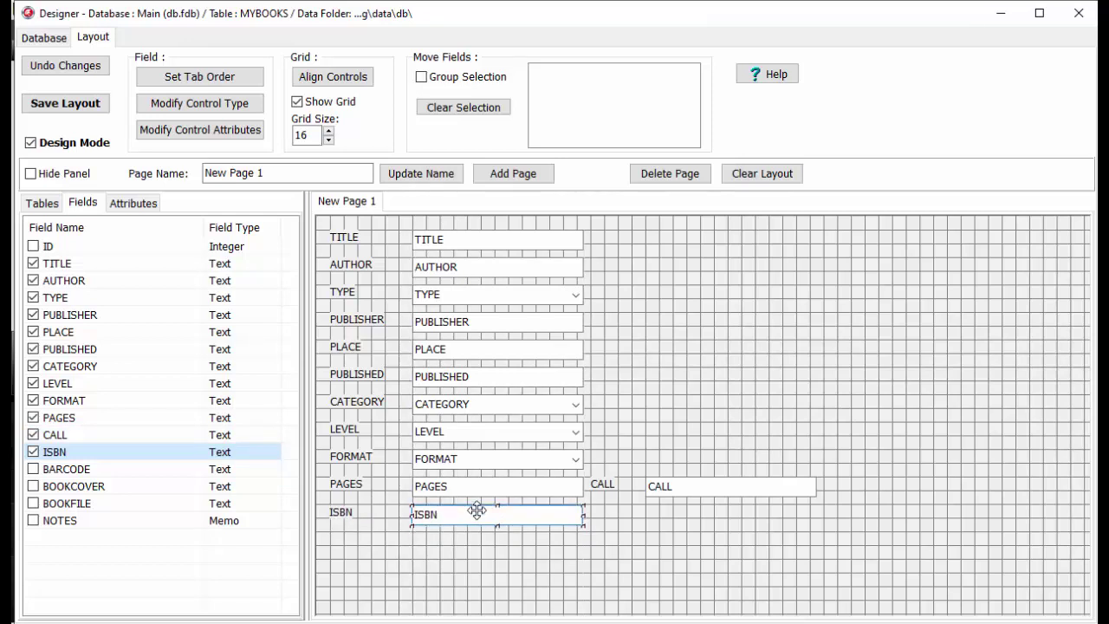
Place BARCODE as a Text Field to the right of ISBN, with its label on the left and its box aligned under the CALL box.
{"action": "left_click", "coordinate": [32, 468]}
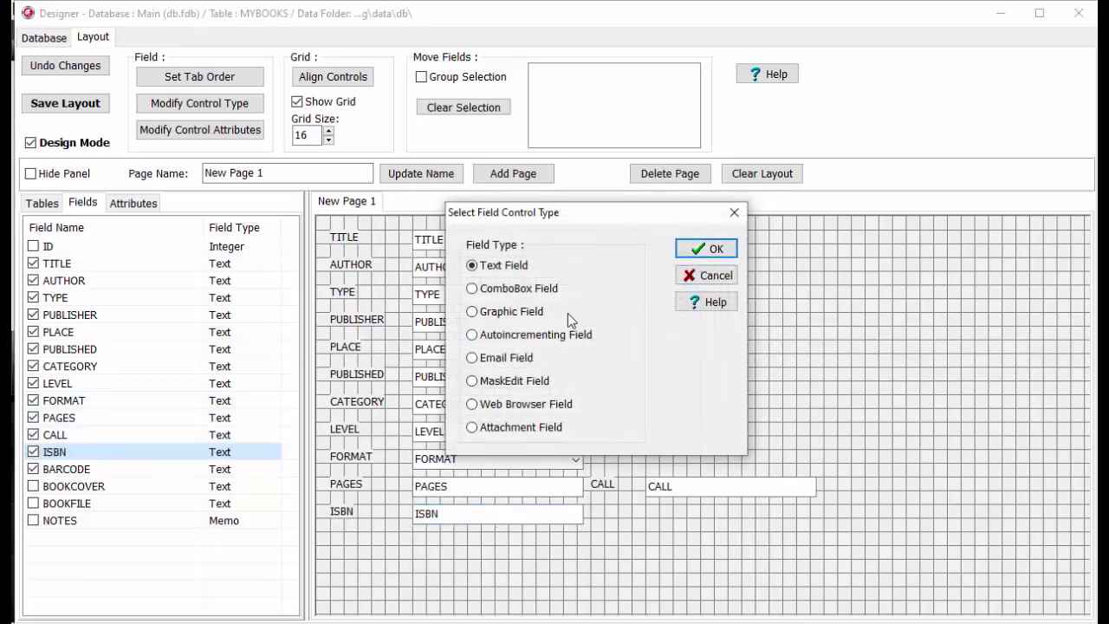
{"action": "left_click", "coordinate": [706, 246]}
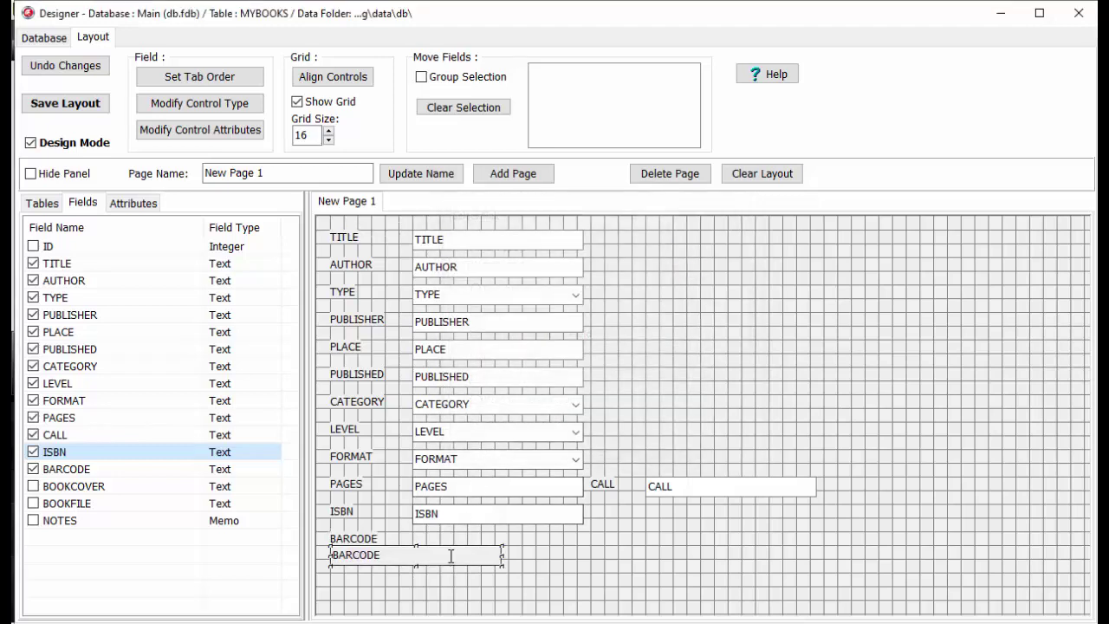
{"action": "left_click_drag", "start_coordinate": [451, 554], "coordinate": [762, 527]}
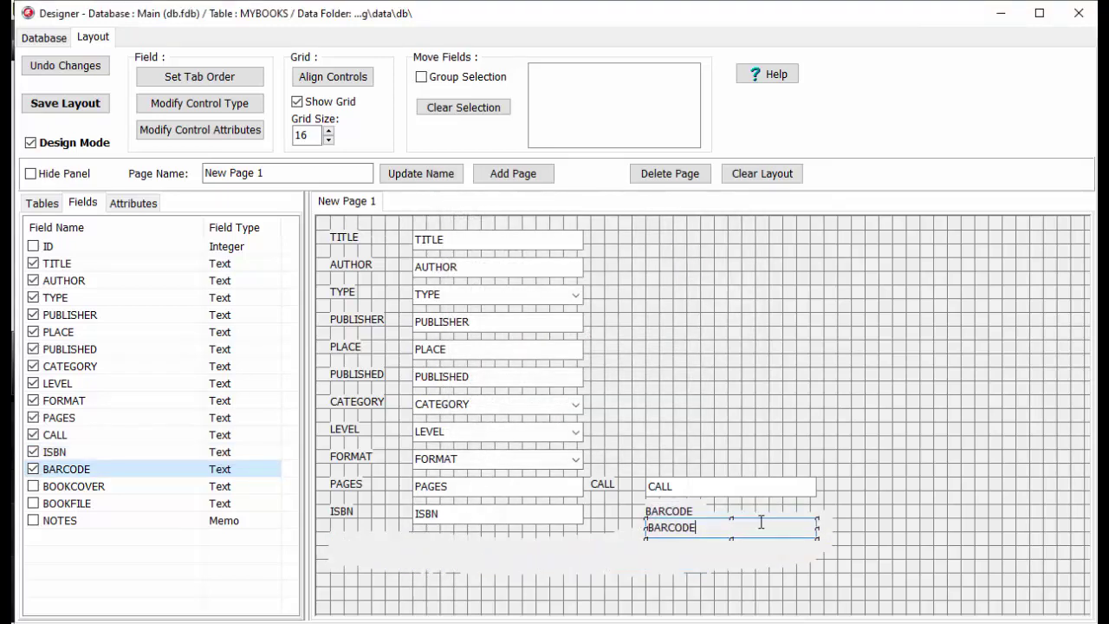
{"action": "left_click_drag", "start_coordinate": [668, 512], "coordinate": [621, 525]}
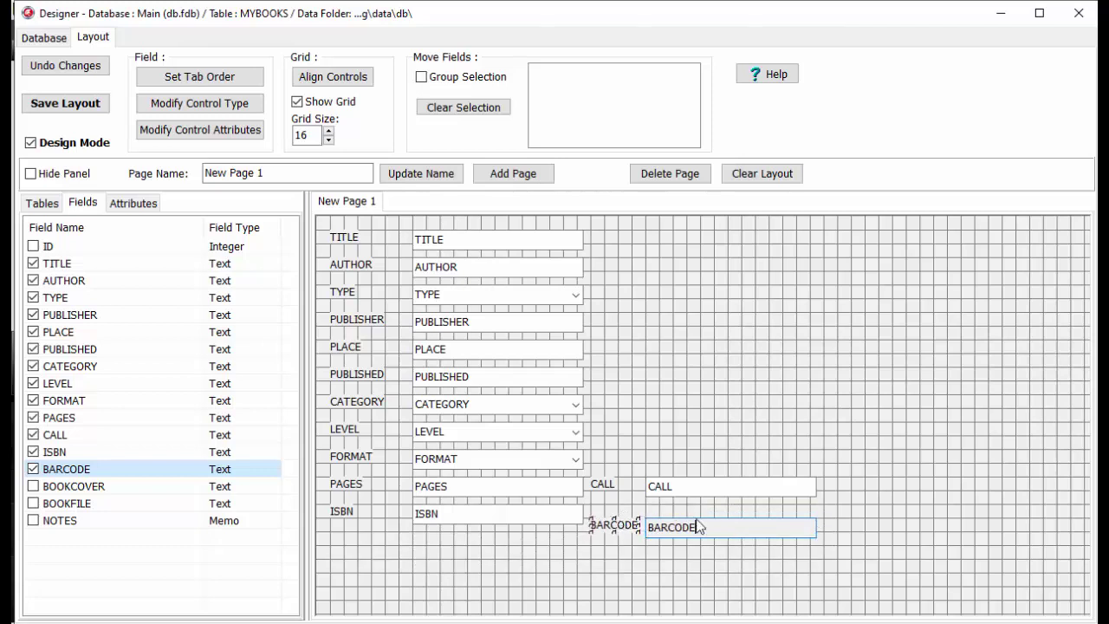
{"action": "left_click_drag", "start_coordinate": [696, 516], "coordinate": [694, 511]}
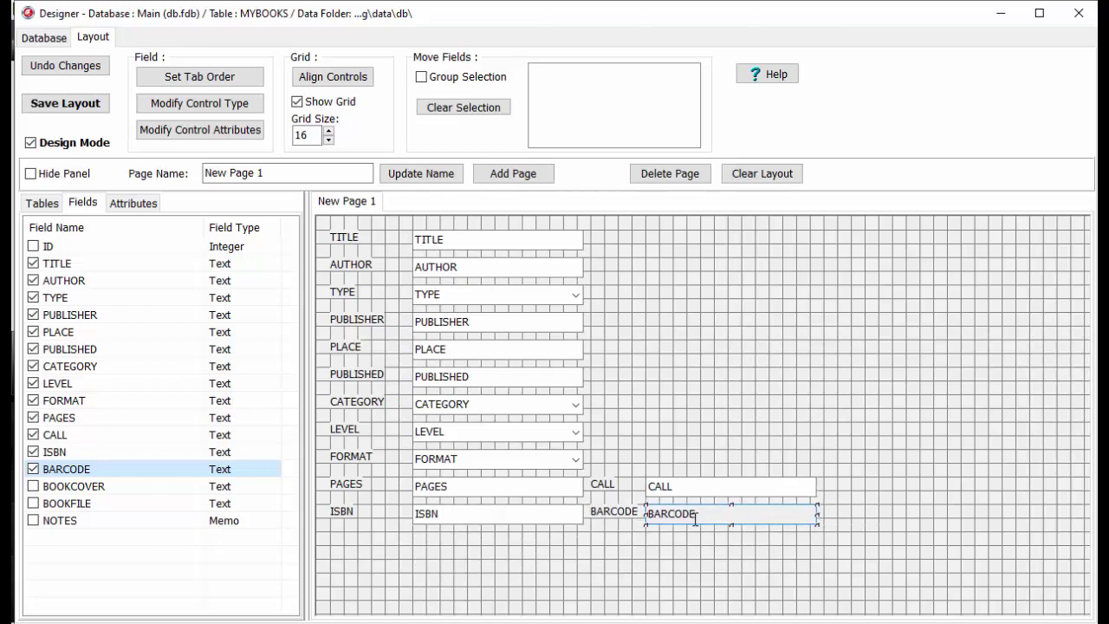
Narrow the BARCODE and CALL boxes from their right edges to the same shorter width.
{"action": "left_click_drag", "start_coordinate": [817, 518], "coordinate": [769, 520]}
{"action": "left_click", "coordinate": [778, 487]}
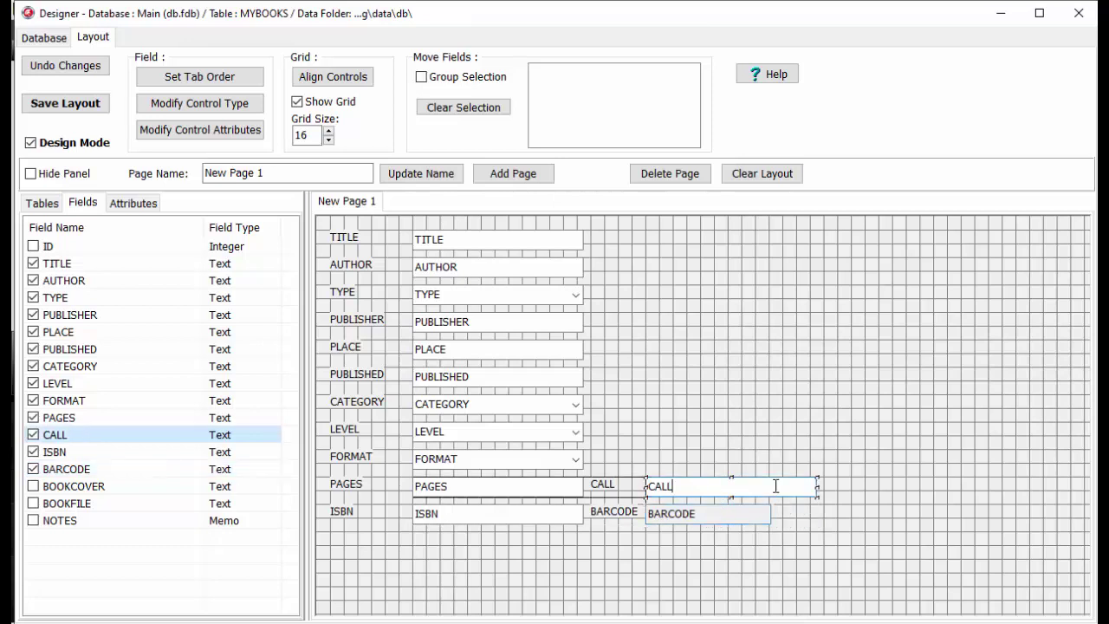
{"action": "left_click_drag", "start_coordinate": [814, 486], "coordinate": [770, 493]}
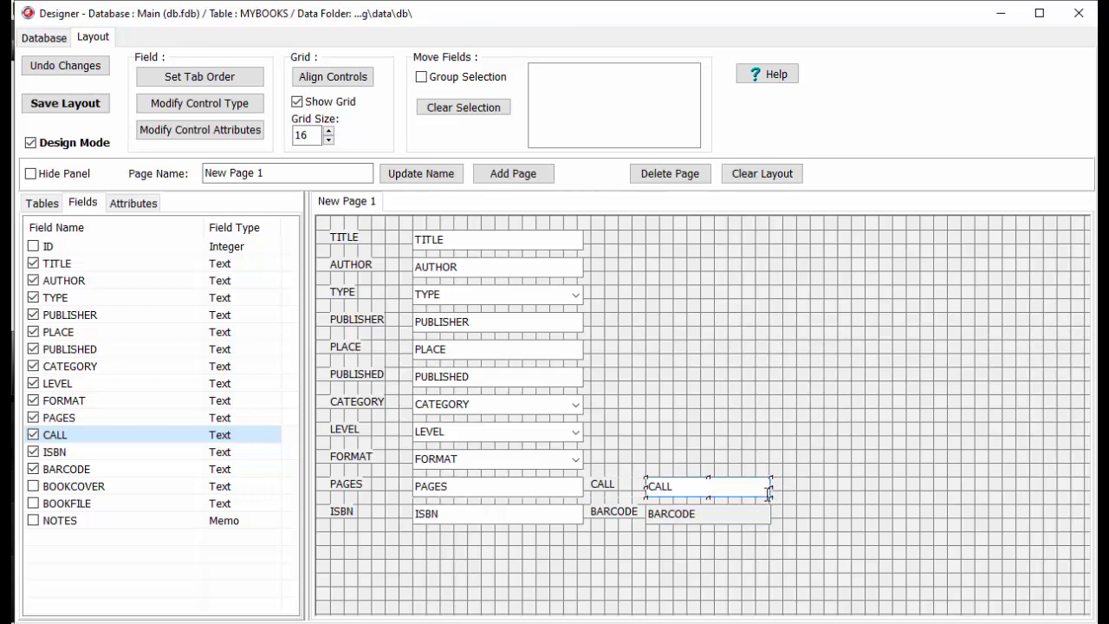
Place BOOKCOVER as a Graphic Field above CALL, beside the TYPE to FORMAT rows, and narrow it to slightly beyond the CALL box's right edge.
{"action": "left_click", "coordinate": [34, 488]}
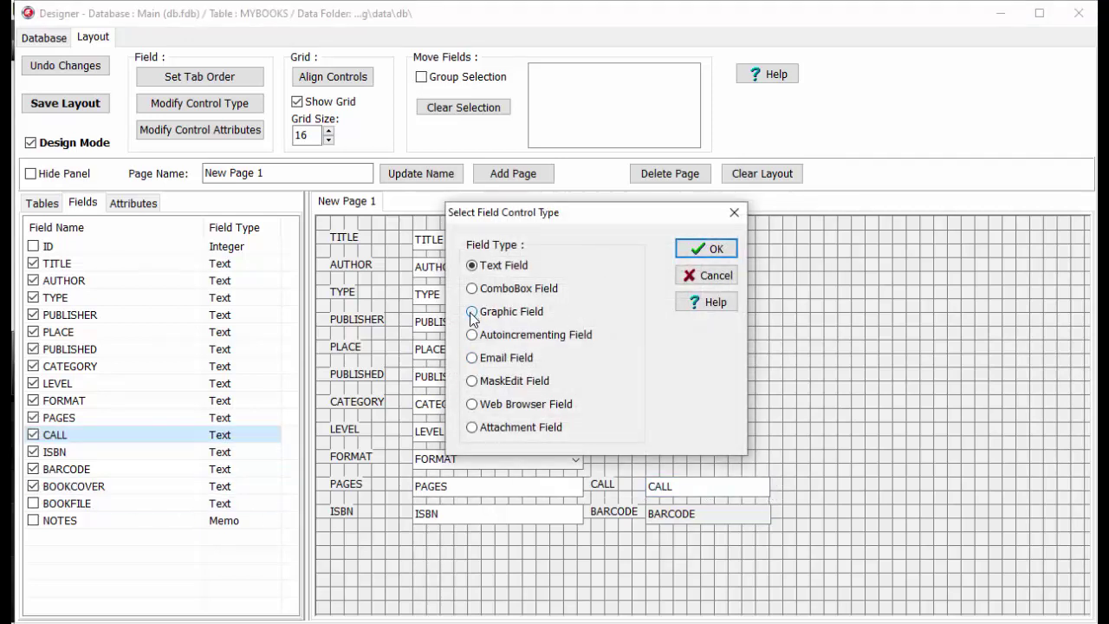
{"action": "left_click", "coordinate": [705, 251]}
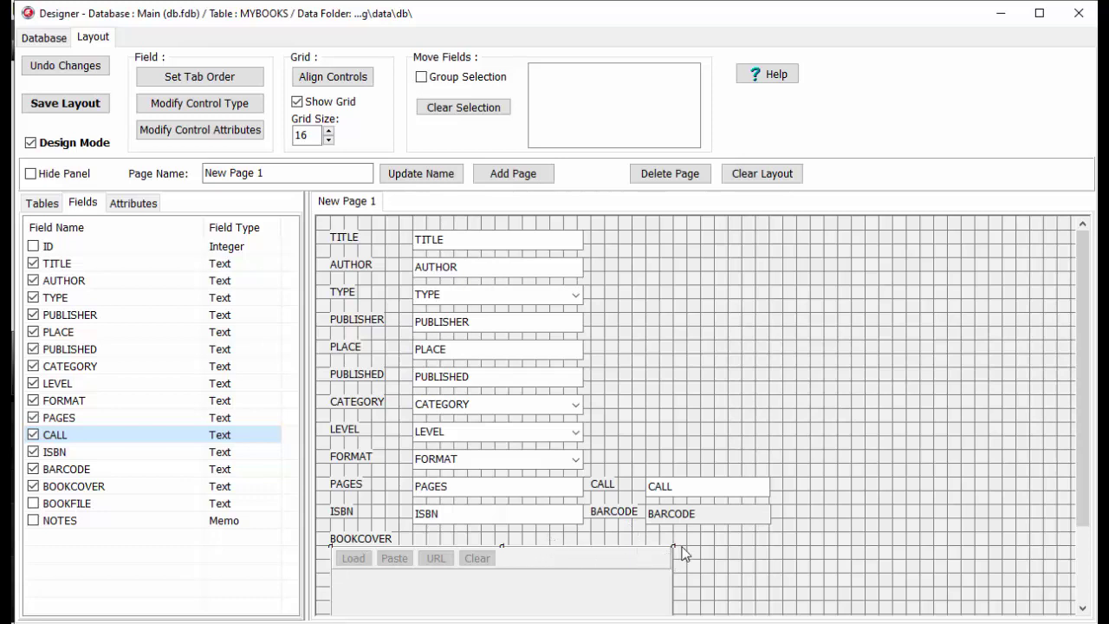
{"action": "left_click_drag", "start_coordinate": [639, 584], "coordinate": [892, 329]}
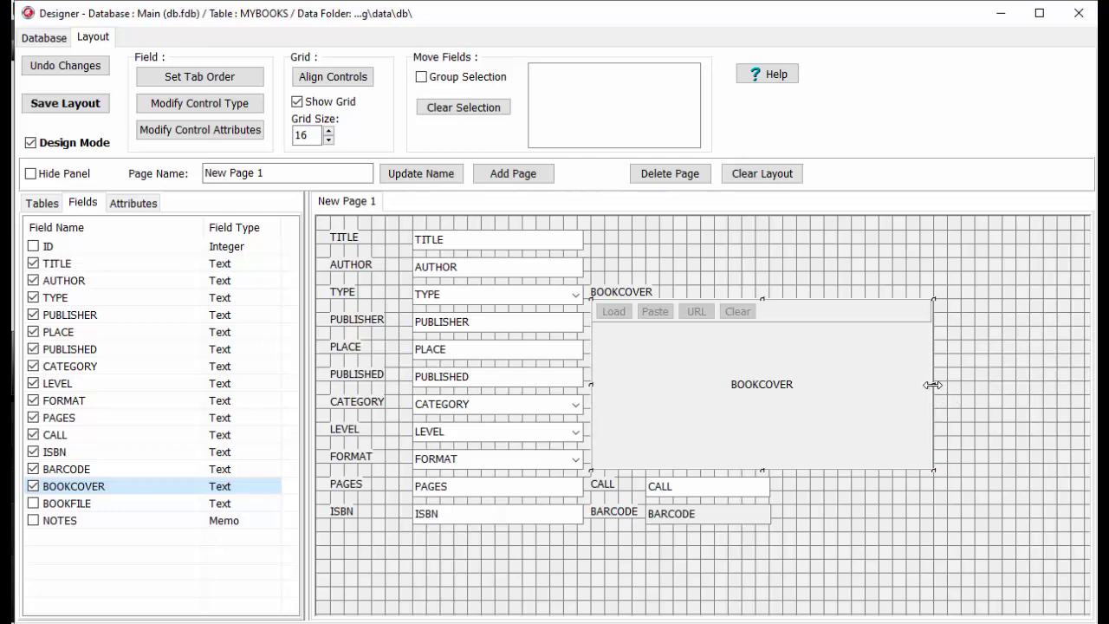
{"action": "left_click_drag", "start_coordinate": [931, 385], "coordinate": [782, 416]}
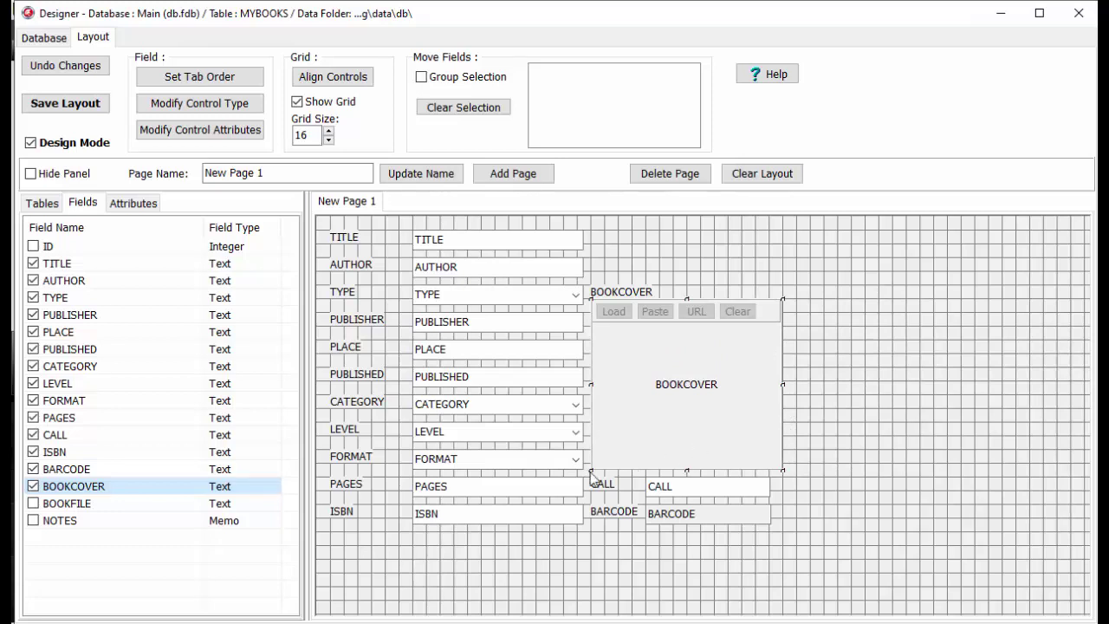
Place BOOKFILE as an Attachment Field below ISBN, with its label on the left and its box aligned under the ISBN box.
{"action": "left_click", "coordinate": [33, 503]}
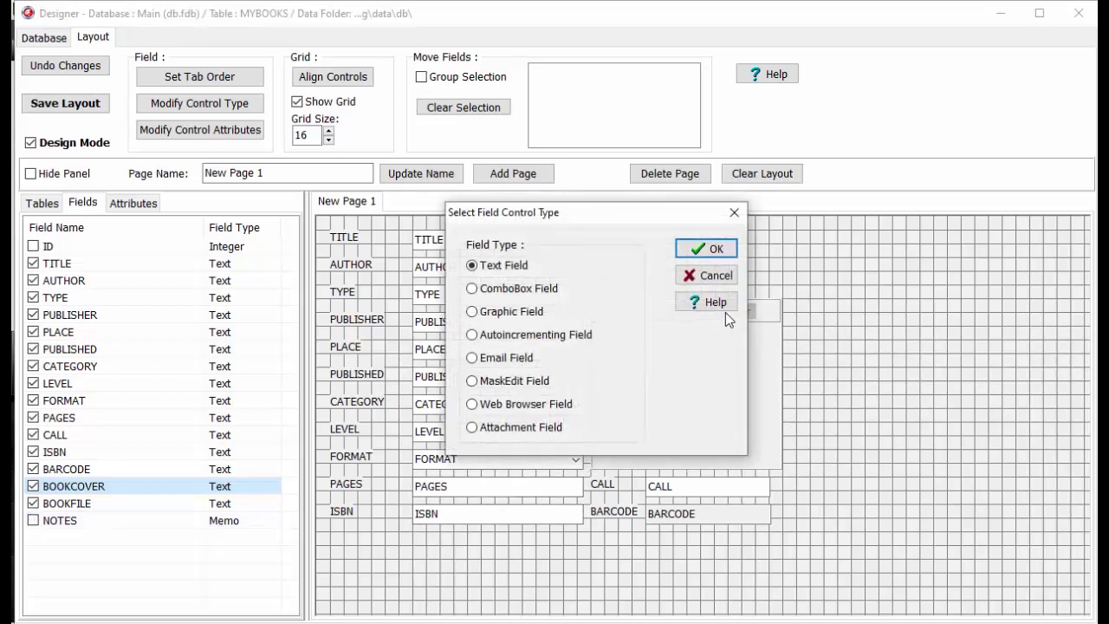
{"action": "left_click", "coordinate": [472, 427]}
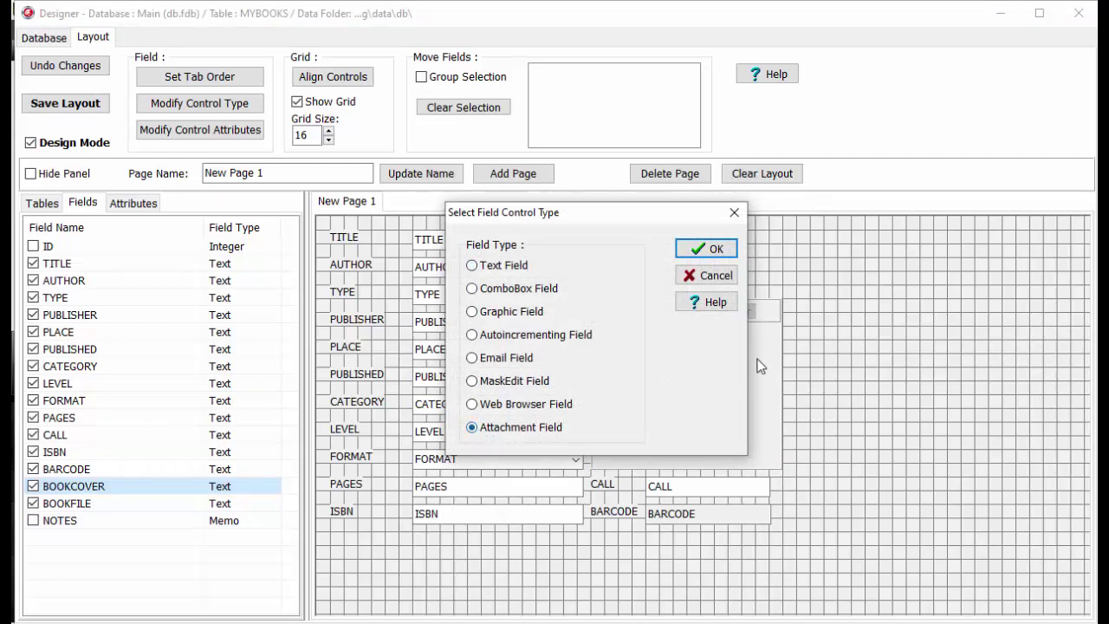
{"action": "left_click", "coordinate": [712, 249]}
{"action": "left_click_drag", "start_coordinate": [434, 554], "coordinate": [520, 558]}
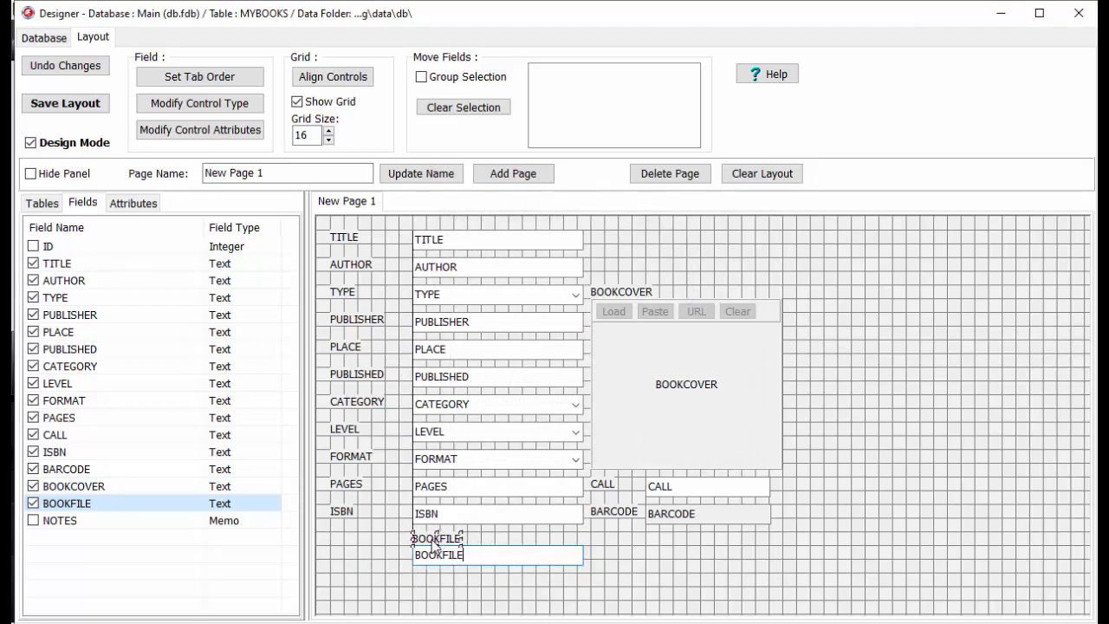
{"action": "left_click_drag", "start_coordinate": [441, 541], "coordinate": [359, 540]}
{"action": "left_click_drag", "start_coordinate": [463, 558], "coordinate": [462, 541]}
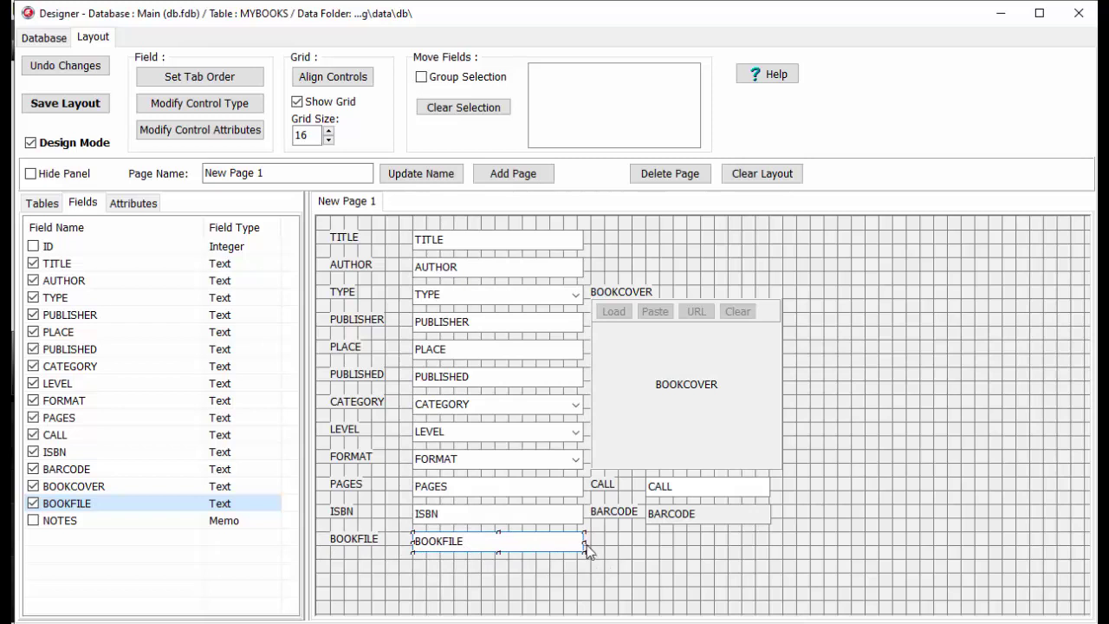
Widen the BOOKFILE box to nearly the CALL box's right edge and place NOTES below it as a Plain Memo.
{"action": "left_click_drag", "start_coordinate": [580, 542], "coordinate": [765, 549]}
{"action": "left_click", "coordinate": [32, 520]}
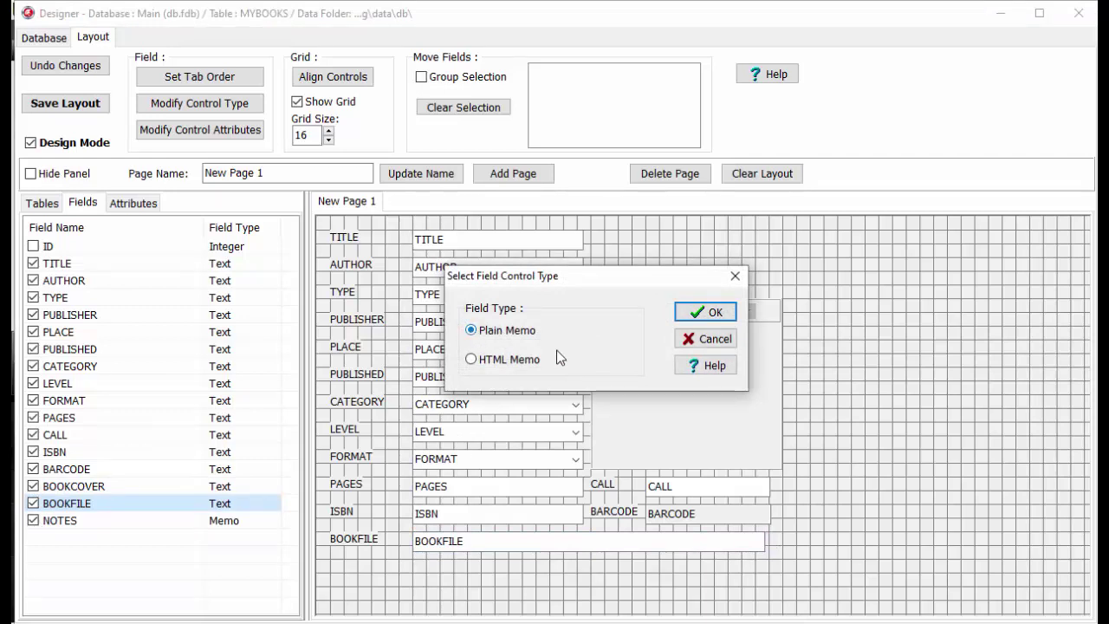
{"action": "left_click", "coordinate": [724, 311]}
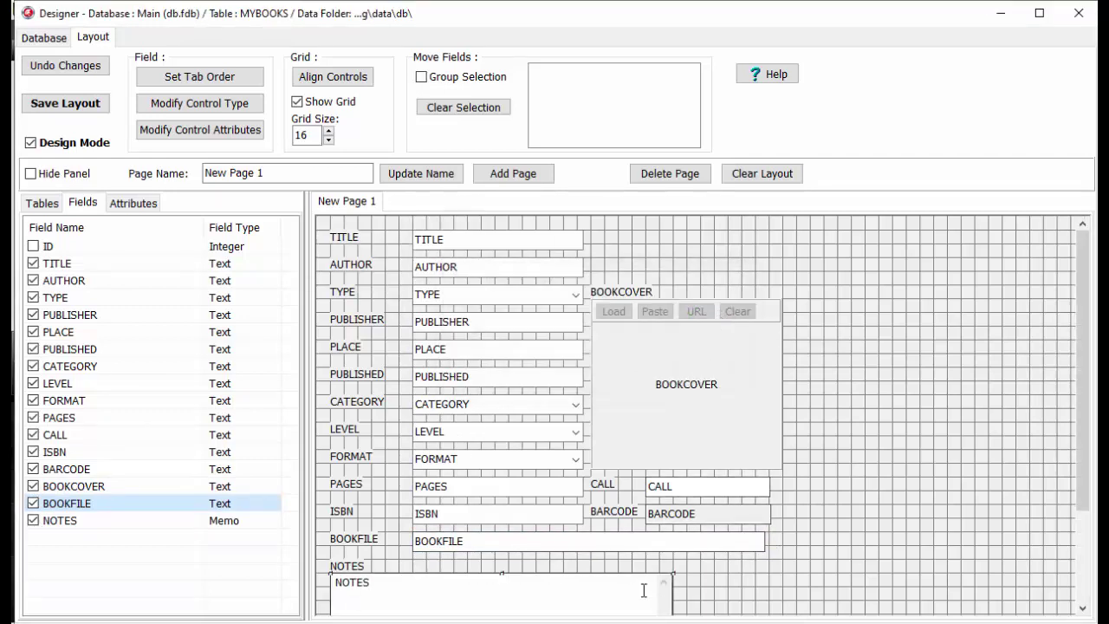
Shorten the NOTES memo box to a height of about 49 and widen it to about 513, near the CALL box's right edge.
{"action": "scroll", "coordinate": [645, 589], "scroll_direction": "up", "scroll_amount": 1}
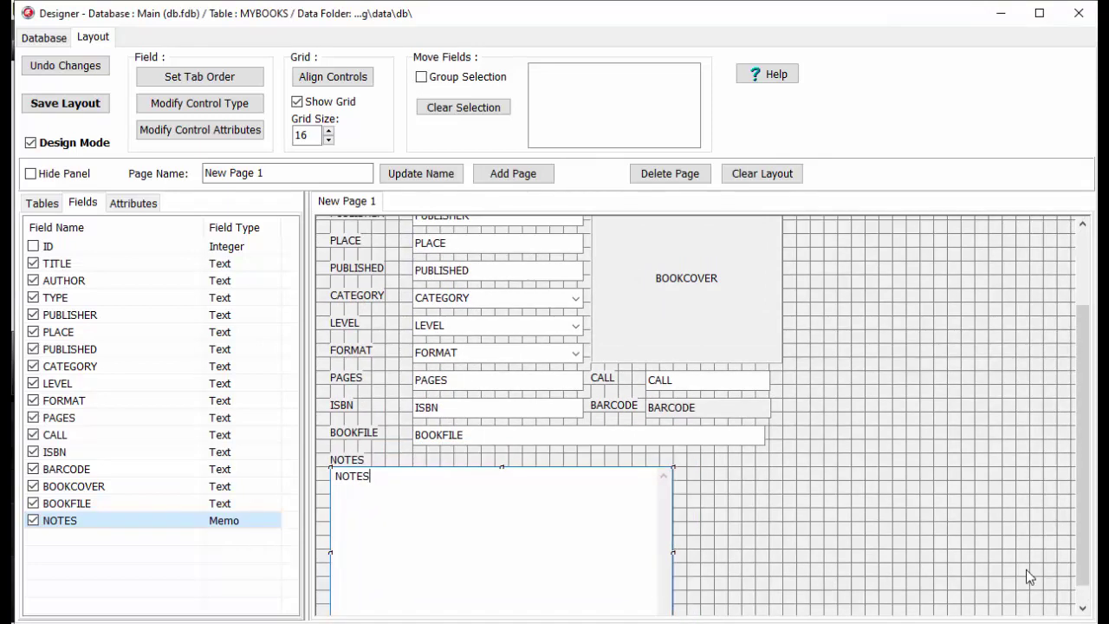
{"action": "scroll", "coordinate": [915, 594], "scroll_direction": "down", "scroll_amount": 1}
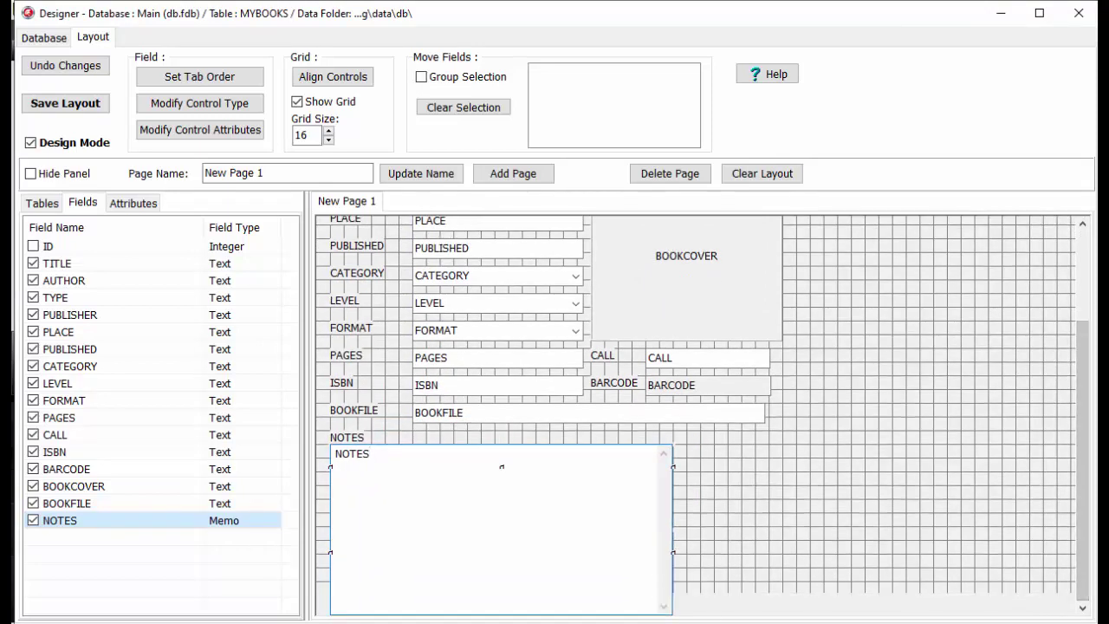
{"action": "mouse_move", "coordinate": [503, 612]}
{"action": "left_mouse_down"}
{"action": "mouse_move", "coordinate": [505, 589]}
{"action": "mouse_move", "coordinate": [490, 583]}
{"action": "mouse_move", "coordinate": [513, 618]}
{"action": "mouse_move", "coordinate": [498, 606]}
{"action": "left_mouse_up"}
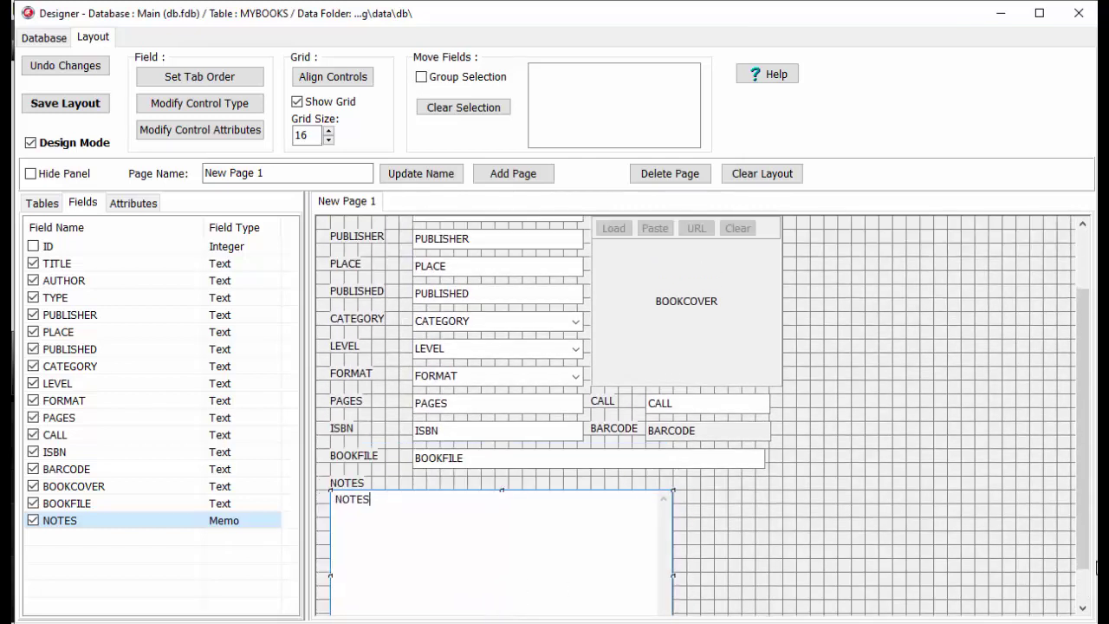
{"action": "left_click_drag", "start_coordinate": [1084, 568], "coordinate": [1084, 595]}
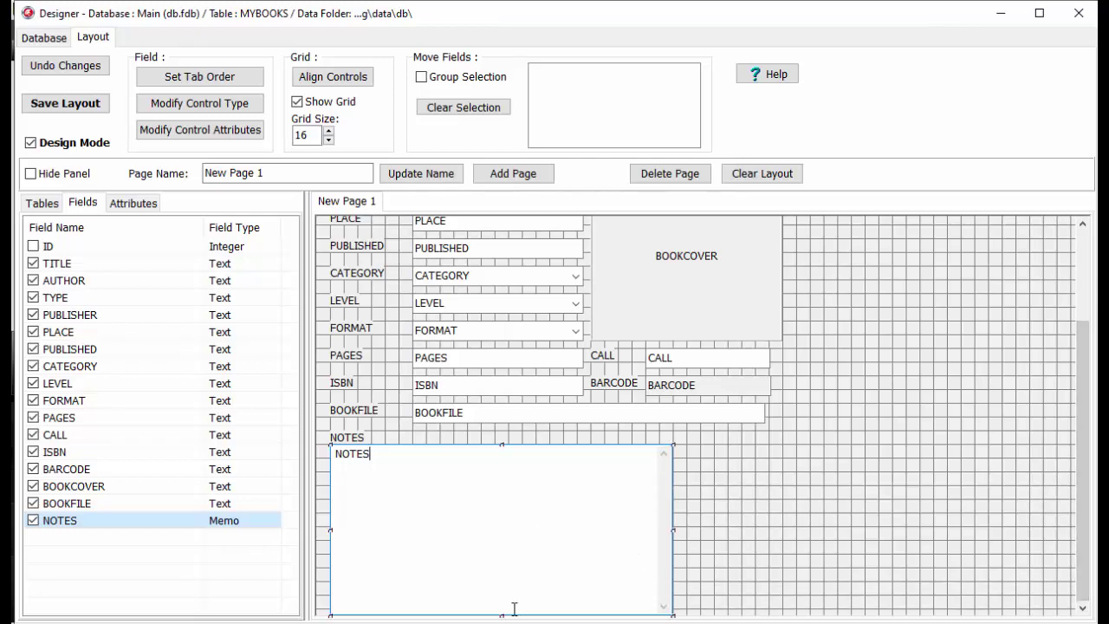
{"action": "mouse_move", "coordinate": [502, 613]}
{"action": "left_mouse_down"}
{"action": "mouse_move", "coordinate": [500, 577]}
{"action": "mouse_move", "coordinate": [502, 611]}
{"action": "left_mouse_up"}
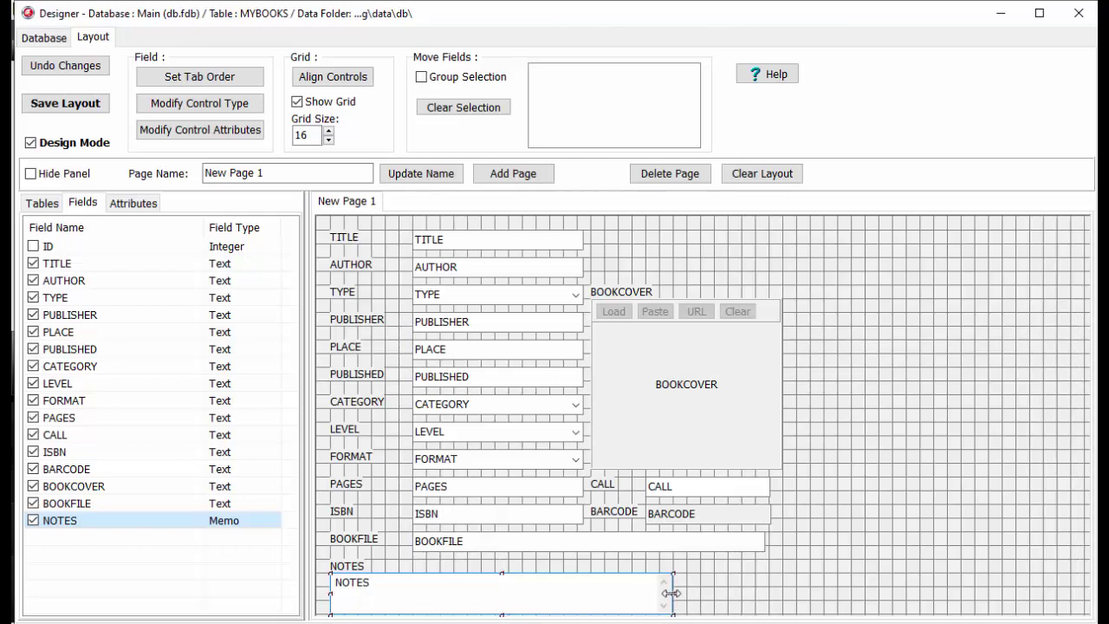
{"action": "left_click_drag", "start_coordinate": [671, 592], "coordinate": [769, 590]}
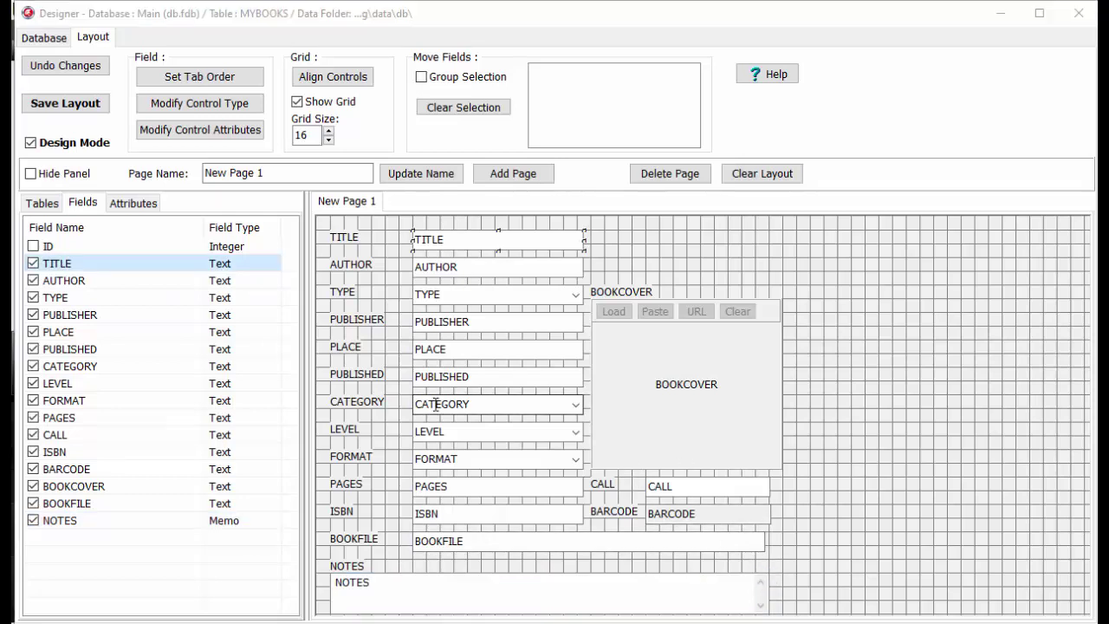
Rename the layout page as Book.
{"action": "left_click_drag", "start_coordinate": [358, 173], "coordinate": [181, 190]}
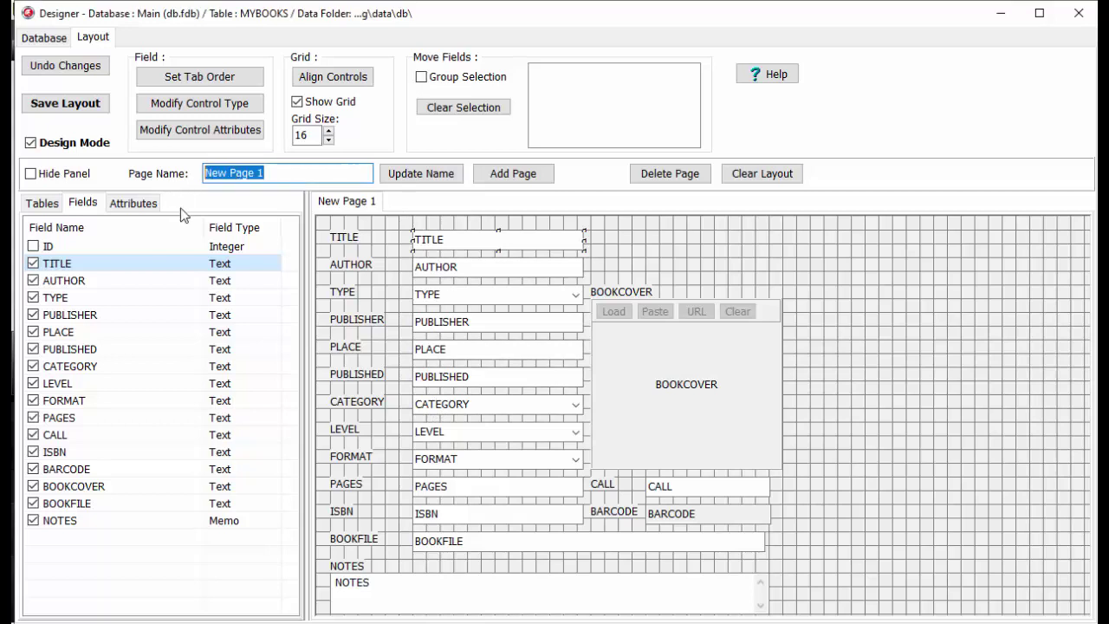
{"action": "type", "text": "Book"}
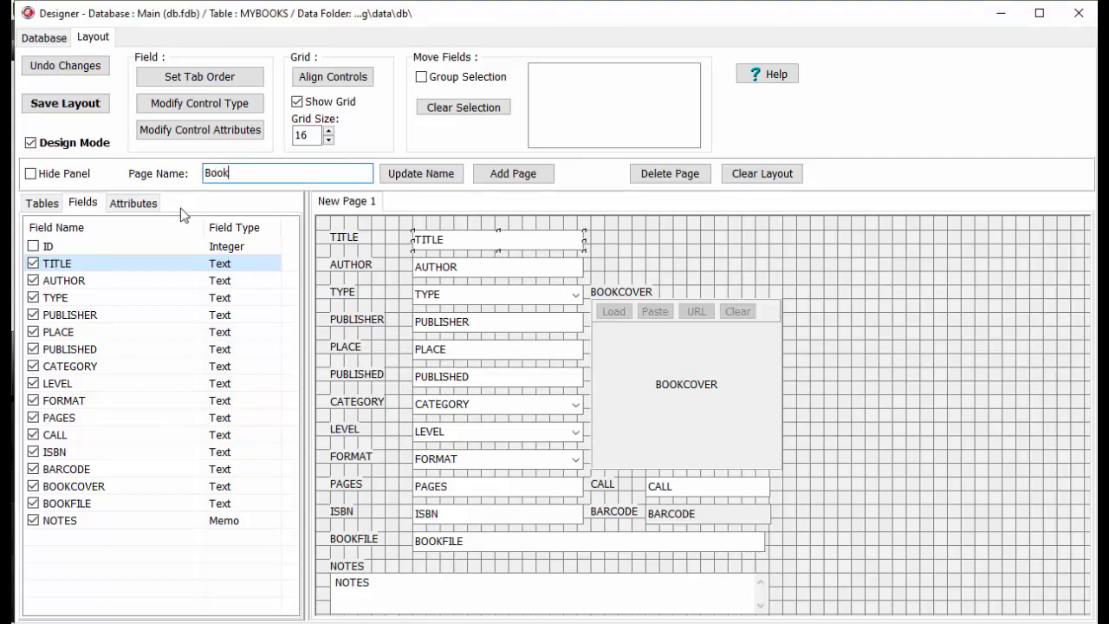
{"action": "left_click", "coordinate": [422, 175]}
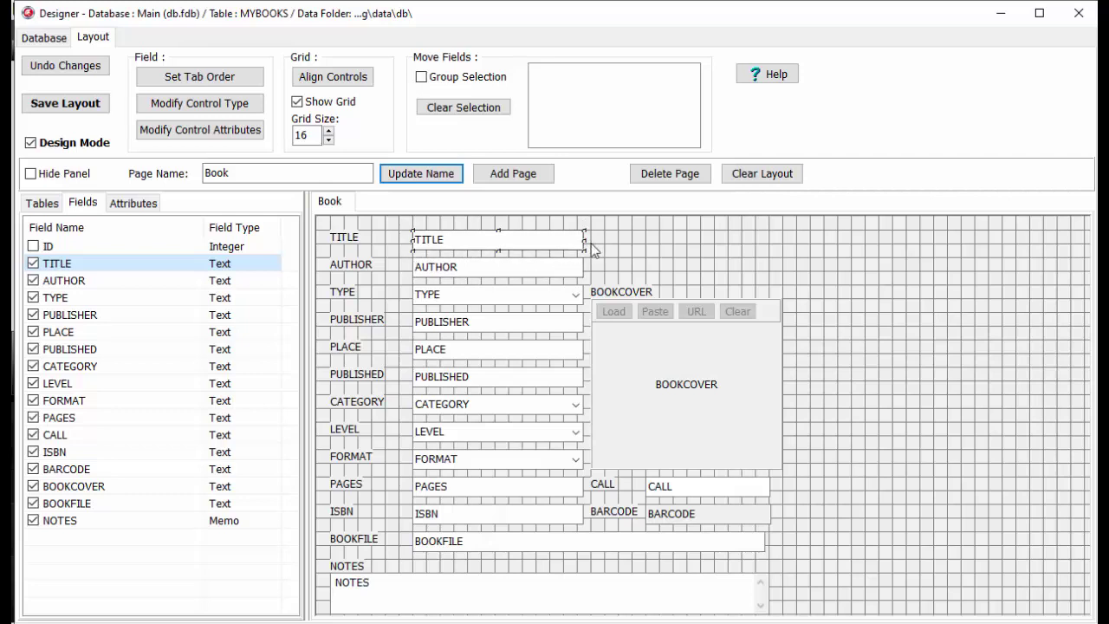
Fine-tune the right edges of the TITLE, BOOKCOVER and CALL boxes to widths of about 201, 207 and 147.
{"action": "left_click_drag", "start_coordinate": [584, 240], "coordinate": [587, 245]}
{"action": "left_click", "coordinate": [773, 394]}
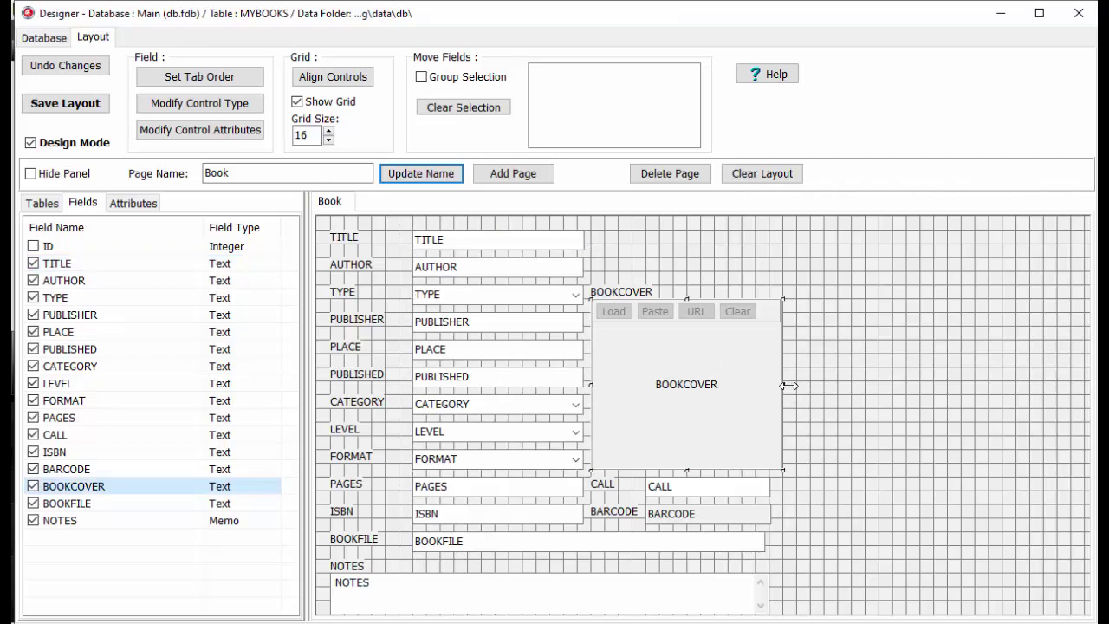
{"action": "mouse_move", "coordinate": [782, 383]}
{"action": "left_mouse_down"}
{"action": "mouse_move", "coordinate": [820, 383]}
{"action": "mouse_move", "coordinate": [767, 393]}
{"action": "left_mouse_up"}
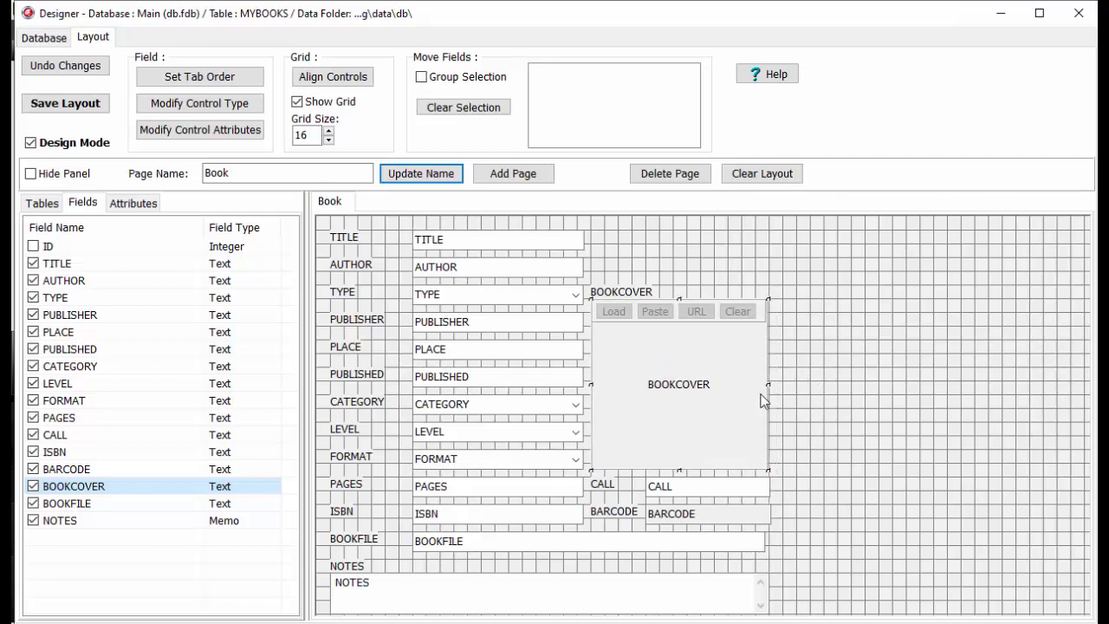
{"action": "left_click", "coordinate": [709, 489]}
{"action": "mouse_move", "coordinate": [770, 488]}
{"action": "left_mouse_down"}
{"action": "mouse_move", "coordinate": [805, 485]}
{"action": "mouse_move", "coordinate": [770, 496]}
{"action": "left_mouse_up"}
{"action": "left_click_drag", "start_coordinate": [770, 497], "coordinate": [772, 497]}
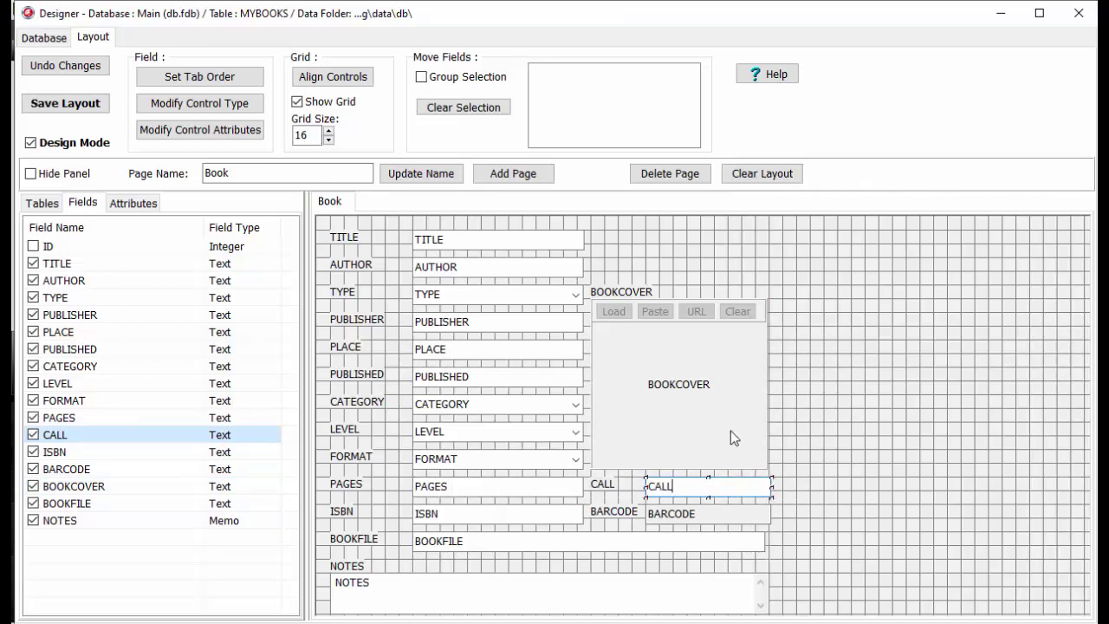
Set the AutoStretch attribute of the TITLE and AUTHOR fields to H.
{"action": "left_click", "coordinate": [466, 241]}
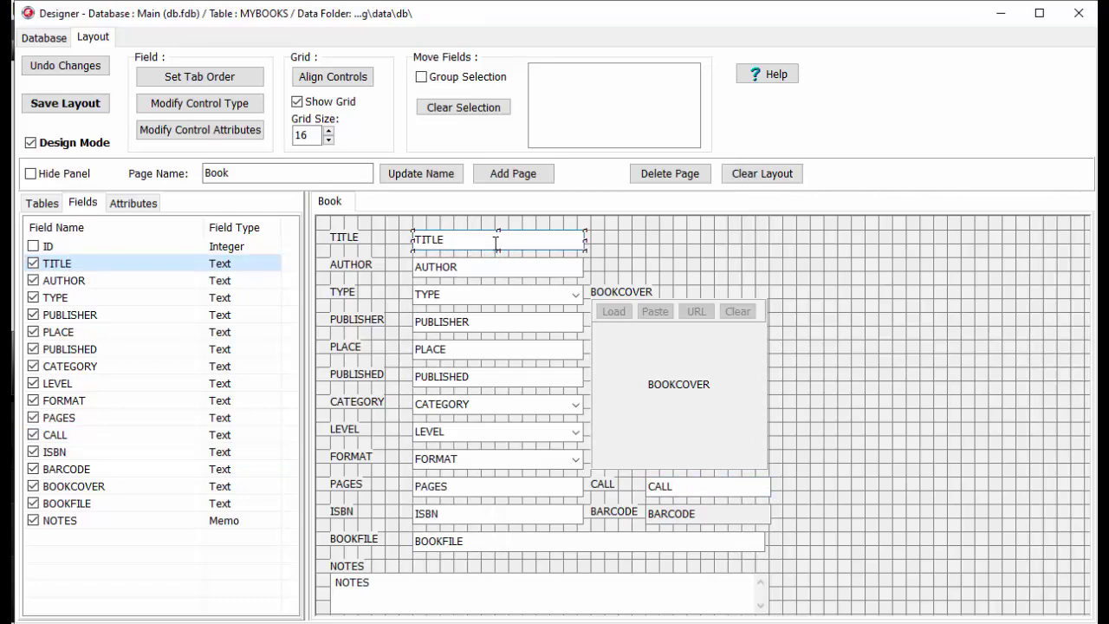
{"action": "left_click", "coordinate": [193, 132]}
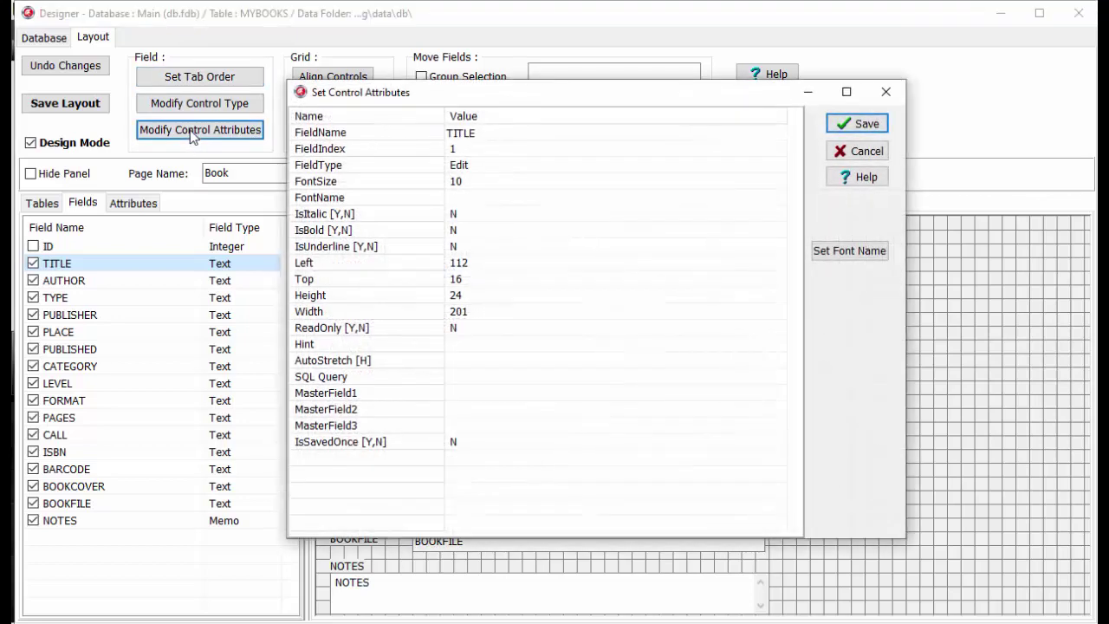
{"action": "left_click", "coordinate": [482, 363]}
{"action": "left_click", "coordinate": [857, 126]}
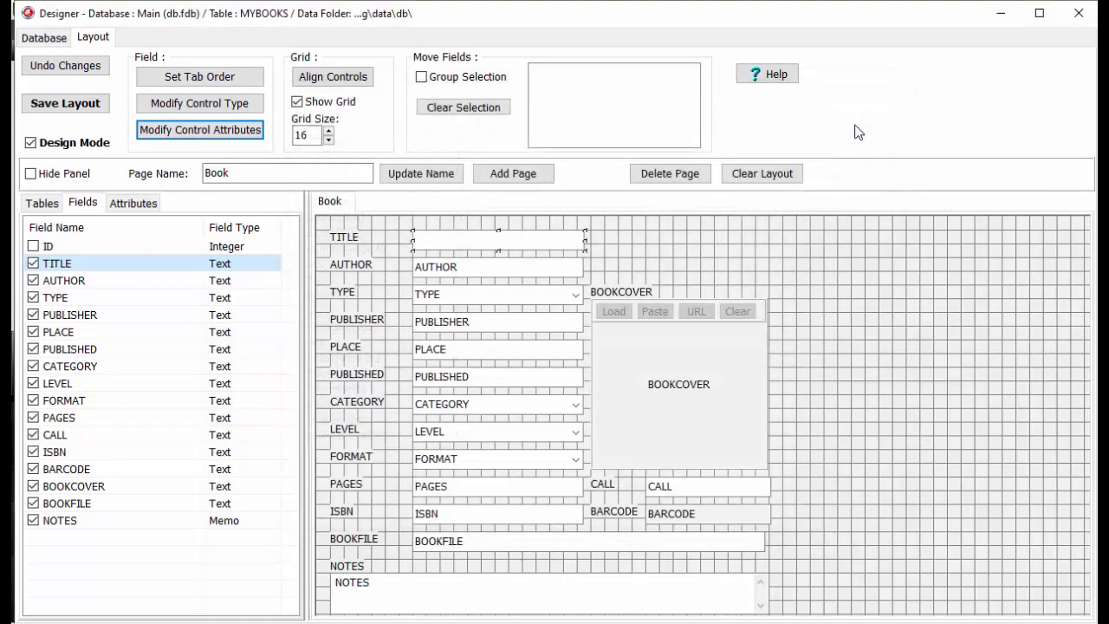
{"action": "left_click", "coordinate": [568, 270]}
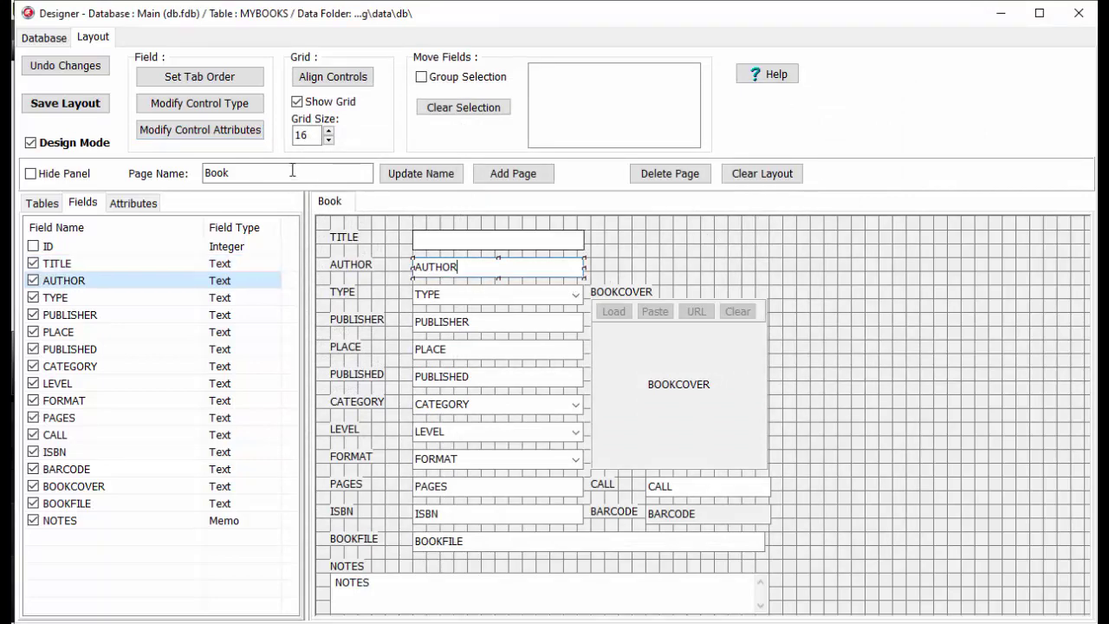
{"action": "left_click", "coordinate": [224, 131]}
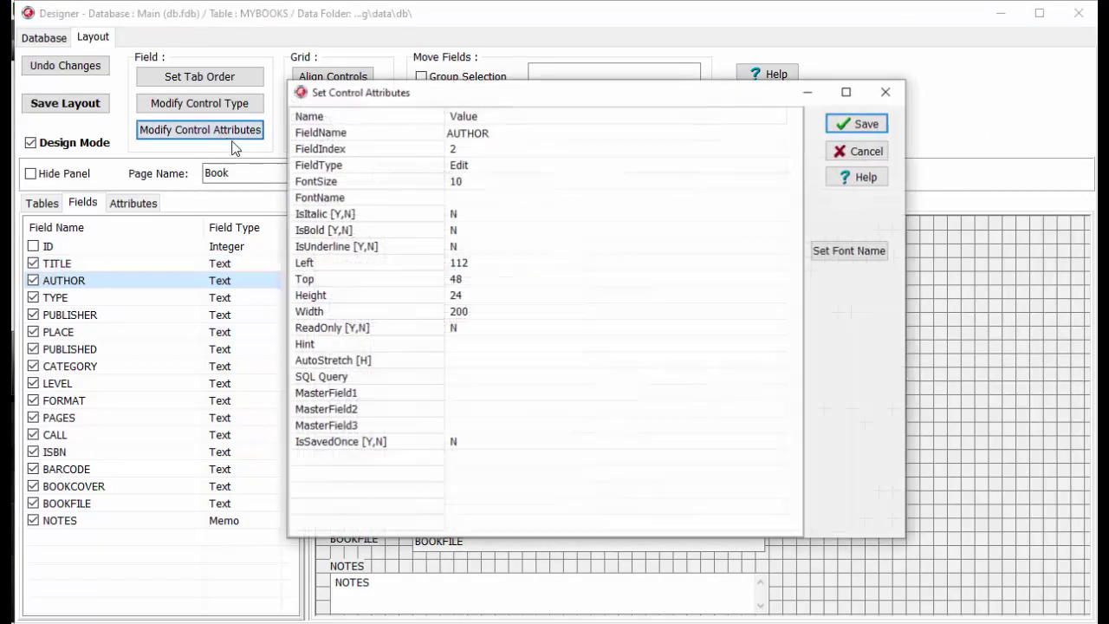
{"action": "left_click", "coordinate": [472, 362]}
{"action": "type", "text": "H"}
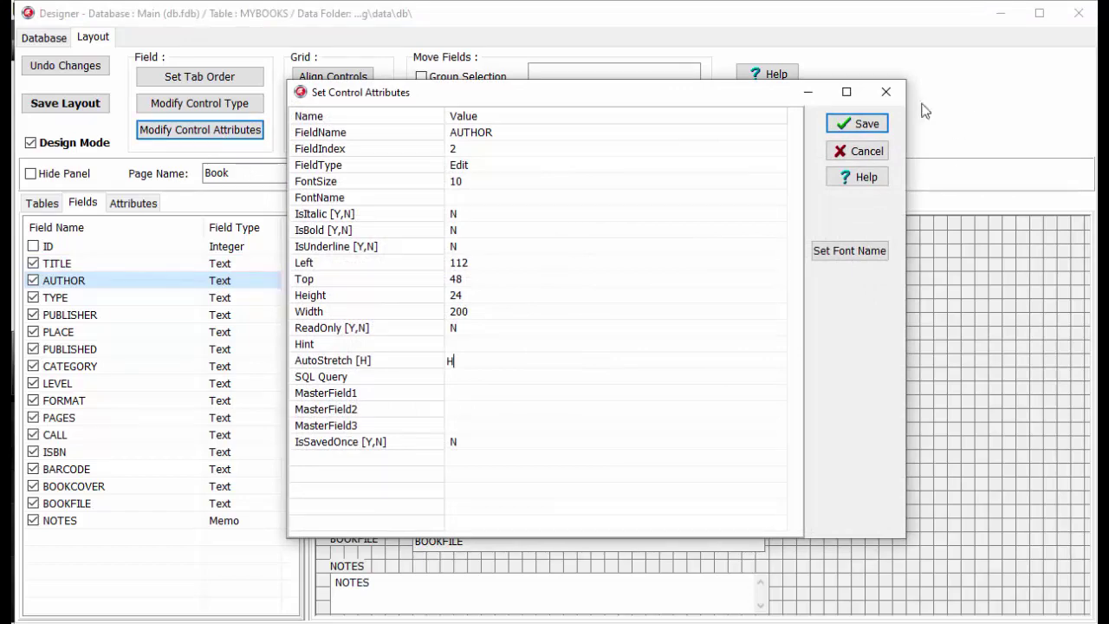
{"action": "left_click", "coordinate": [866, 123]}
Set the AutoStretch attribute of the BOOKCOVER graphic field to H.
{"action": "left_click", "coordinate": [659, 362]}
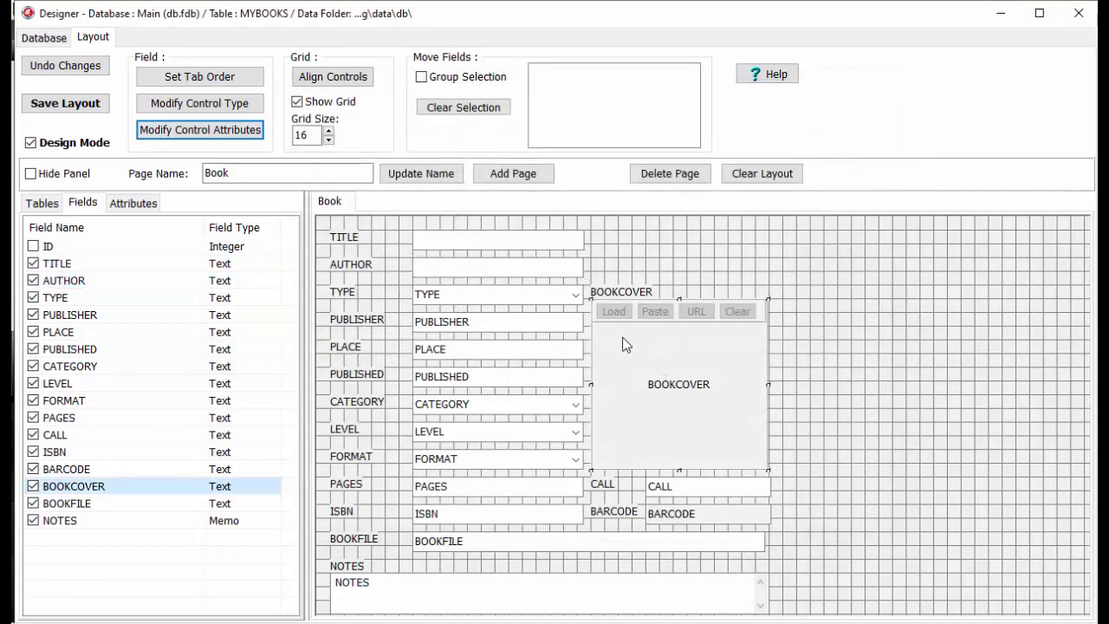
{"action": "left_click", "coordinate": [244, 129]}
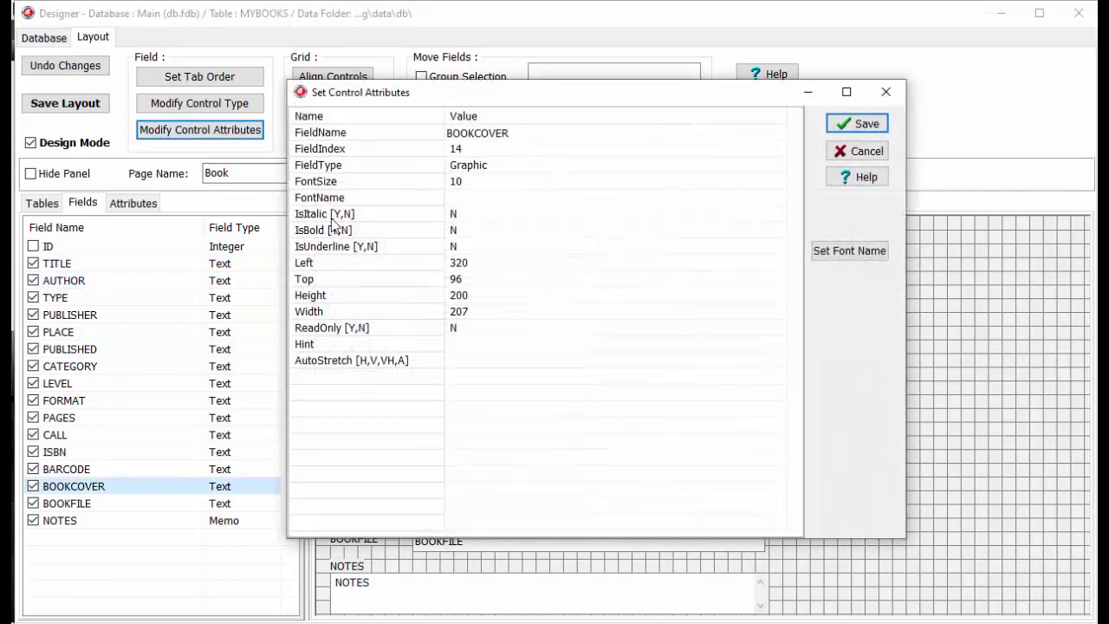
{"action": "left_click", "coordinate": [476, 359]}
{"action": "type", "text": "H"}
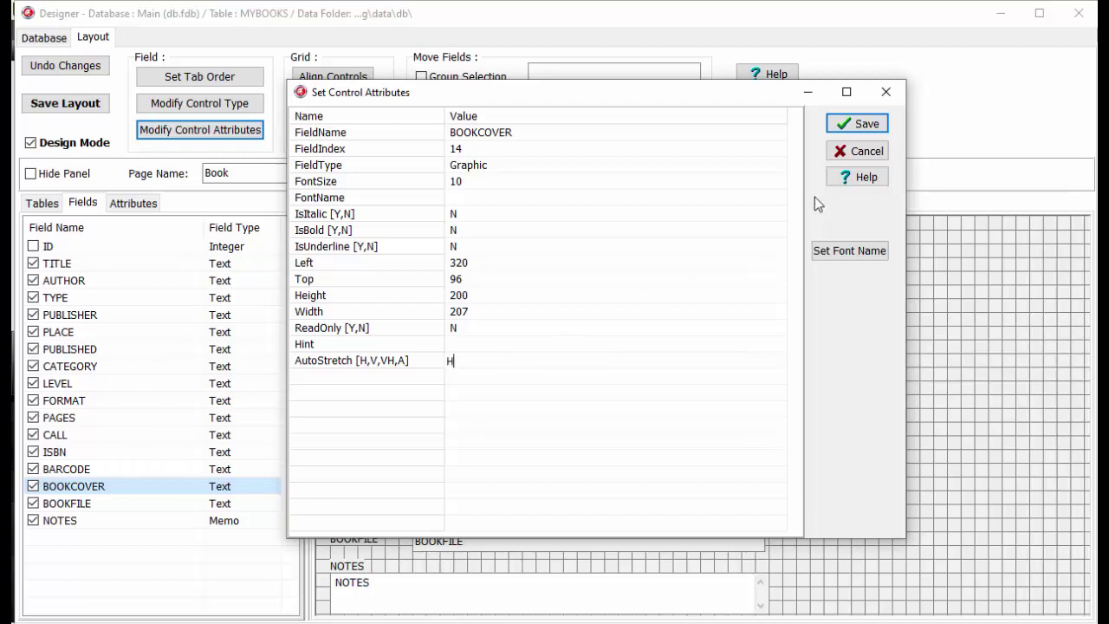
{"action": "left_click", "coordinate": [855, 123]}
Set the AutoStretch attribute of the CALL and BARCODE fields to H.
{"action": "left_click", "coordinate": [704, 486]}
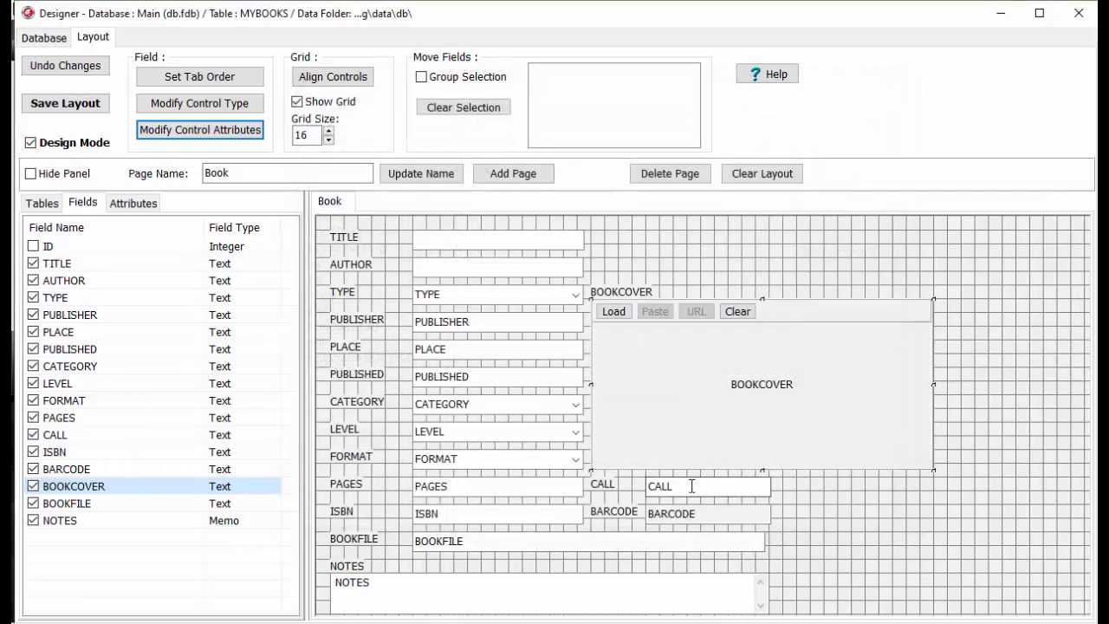
{"action": "left_click", "coordinate": [206, 128]}
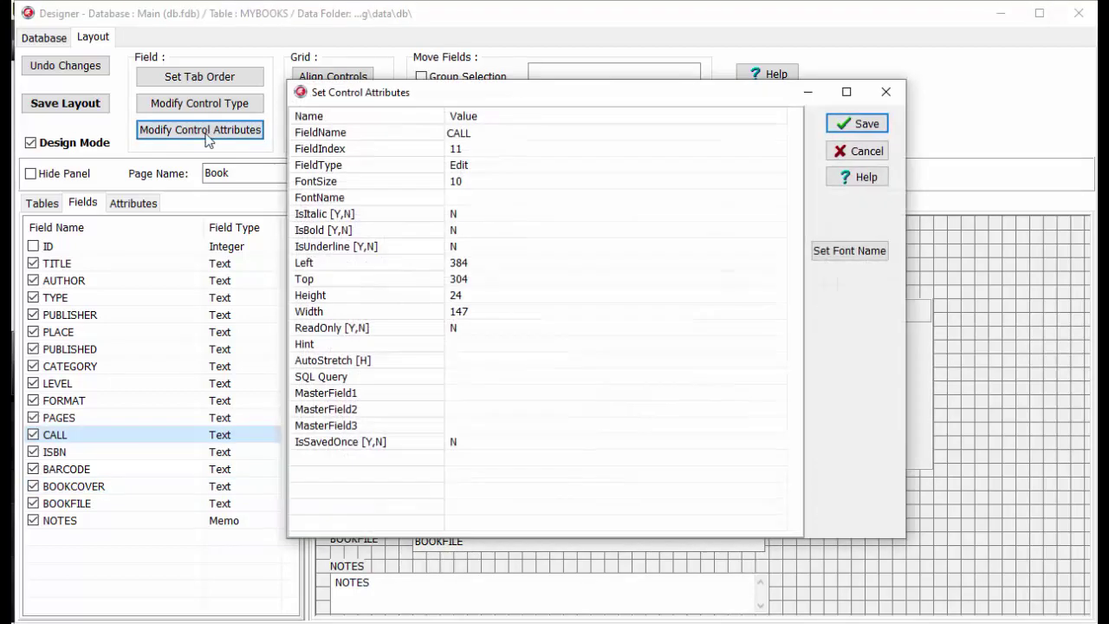
{"action": "left_click", "coordinate": [483, 359]}
{"action": "type", "text": "H"}
{"action": "left_click", "coordinate": [862, 124]}
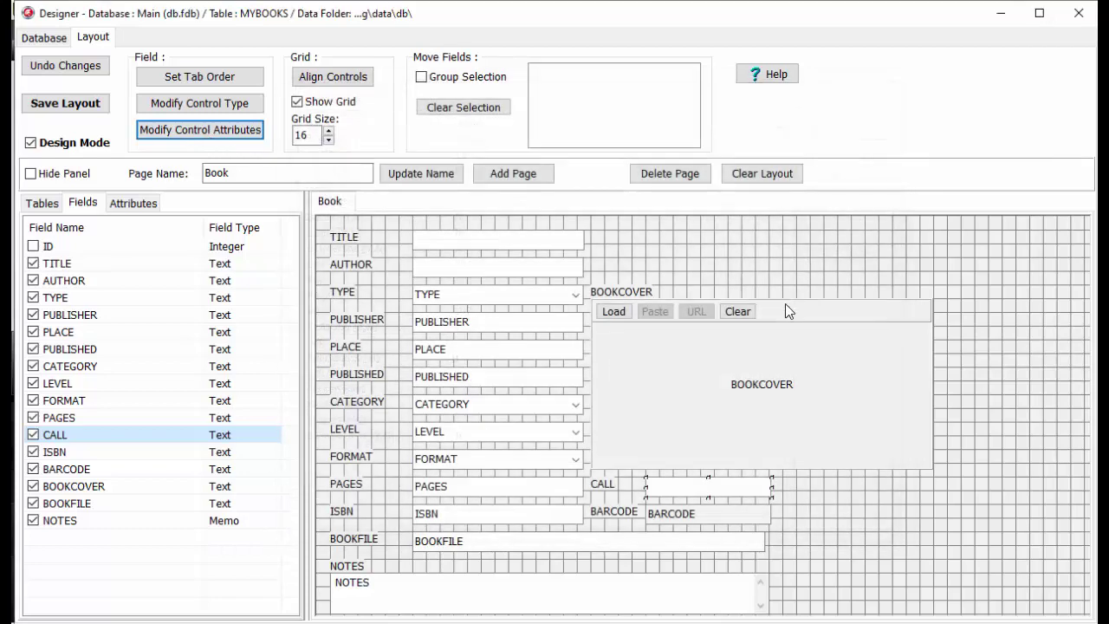
{"action": "left_click", "coordinate": [676, 512]}
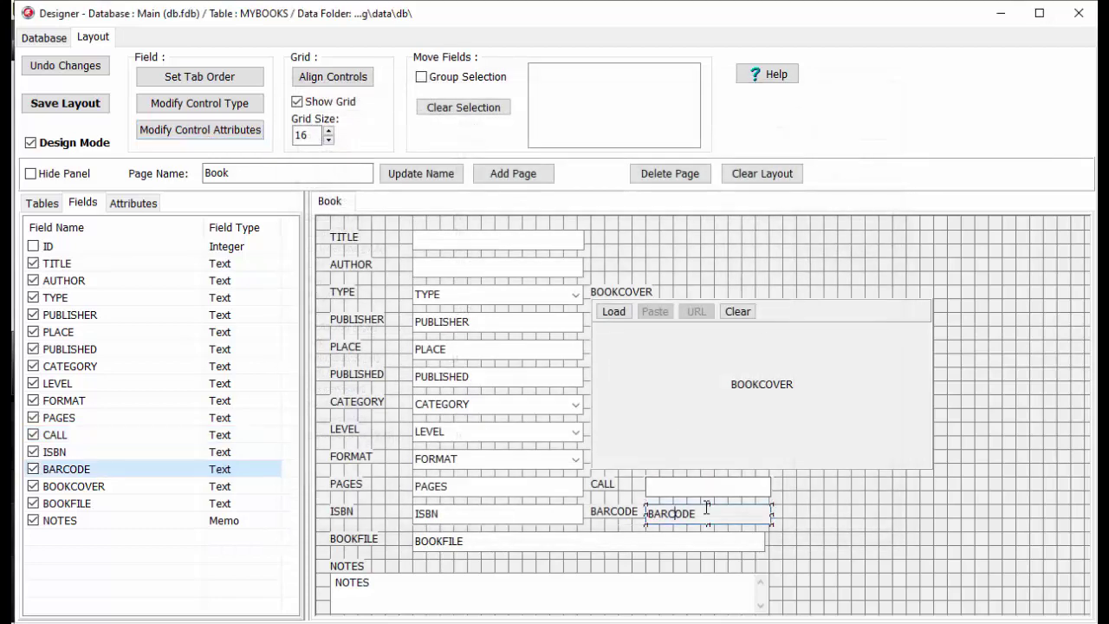
{"action": "left_click", "coordinate": [198, 135]}
{"action": "left_click", "coordinate": [467, 361]}
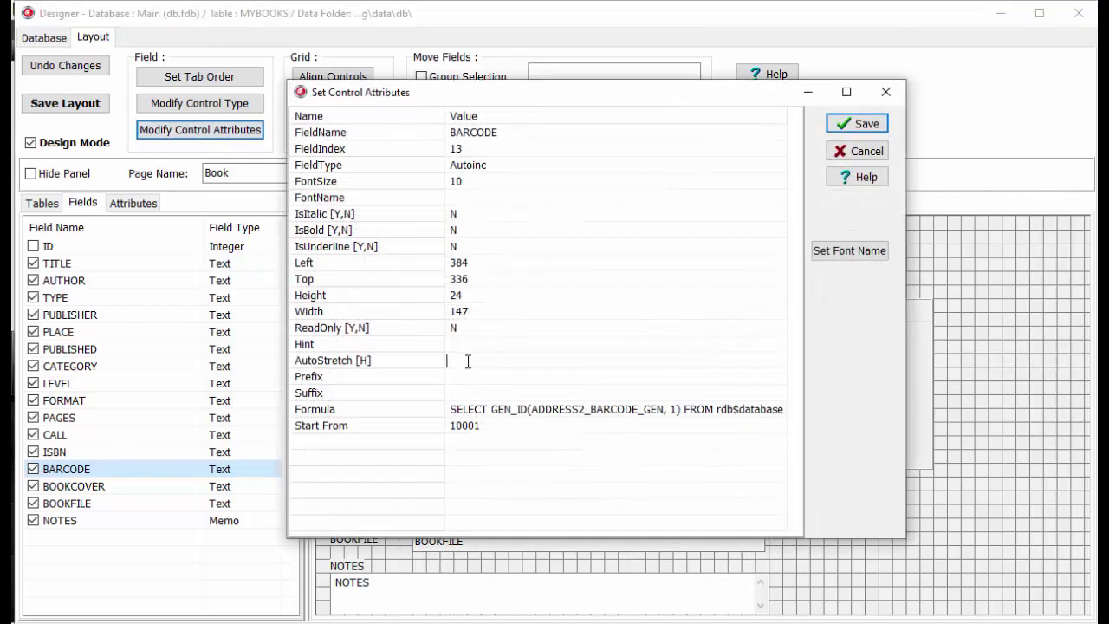
{"action": "type", "text": "H"}
{"action": "left_click", "coordinate": [871, 129]}
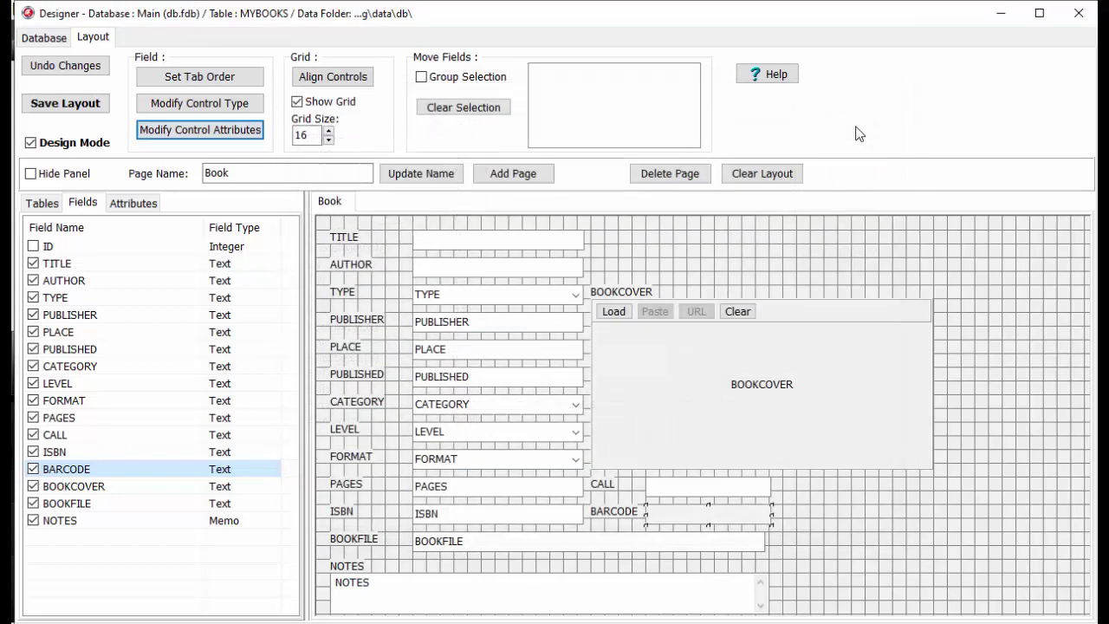
Set the AutoStretch attribute of the BOOKFILE attachment field to H.
{"action": "left_click", "coordinate": [520, 543]}
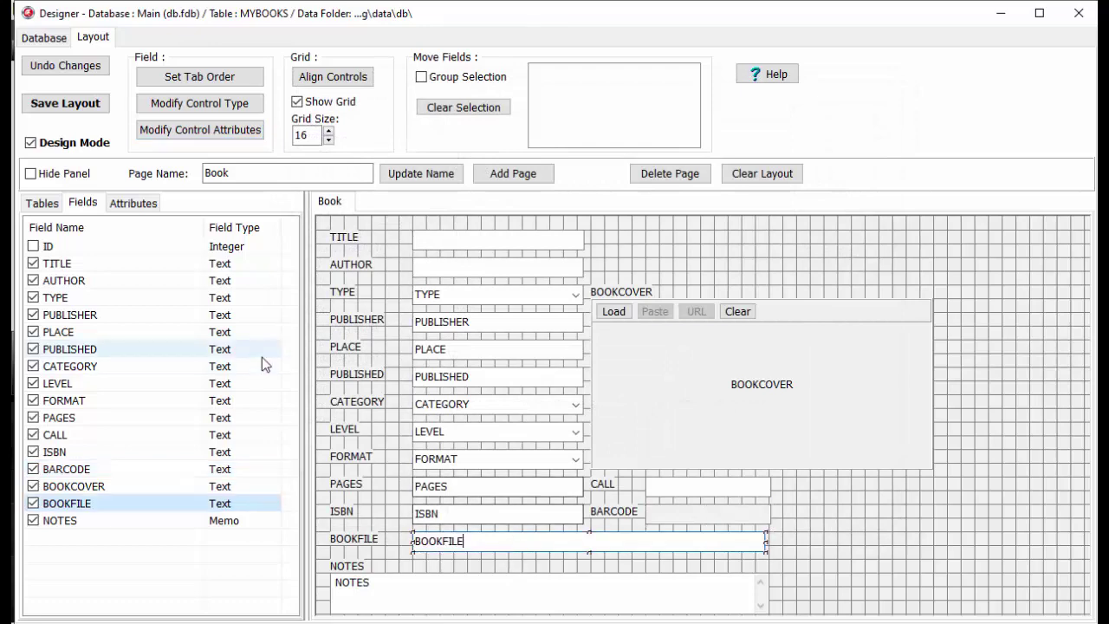
{"action": "left_click", "coordinate": [200, 130]}
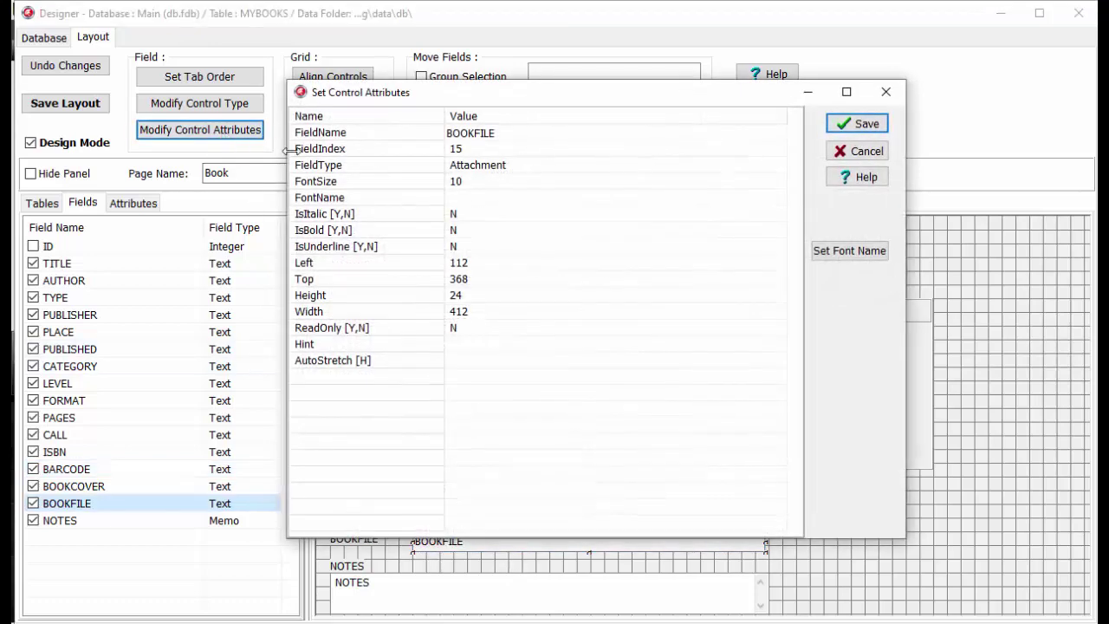
{"action": "left_click", "coordinate": [468, 362]}
{"action": "type", "text": "H"}
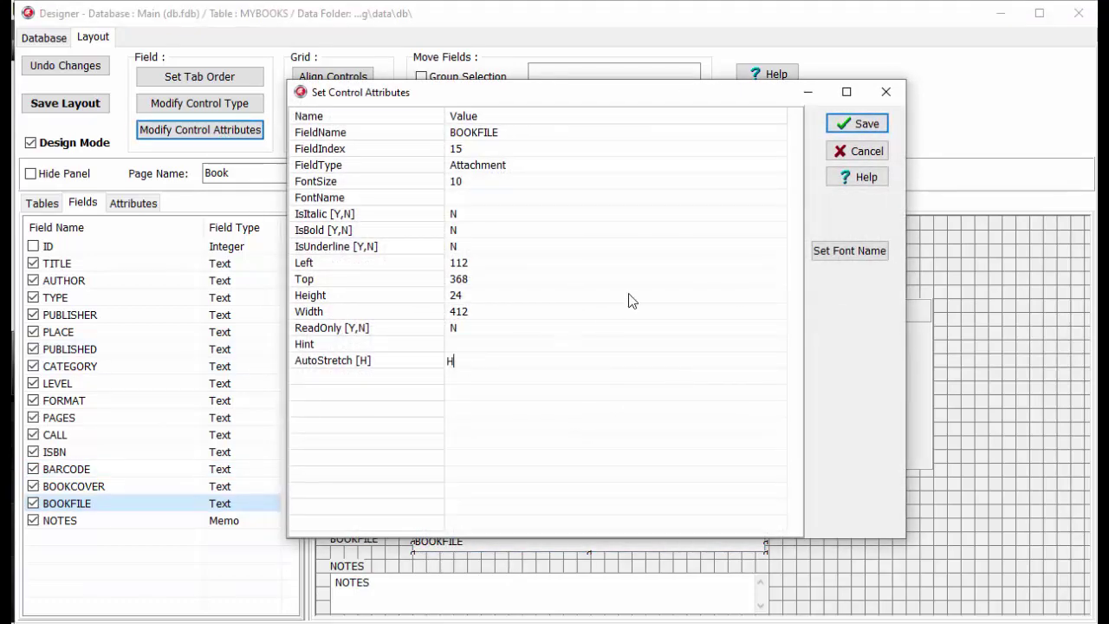
{"action": "left_click", "coordinate": [854, 124]}
Set the AutoStretch attribute of the NOTES memo field to VH.
{"action": "left_click", "coordinate": [493, 593]}
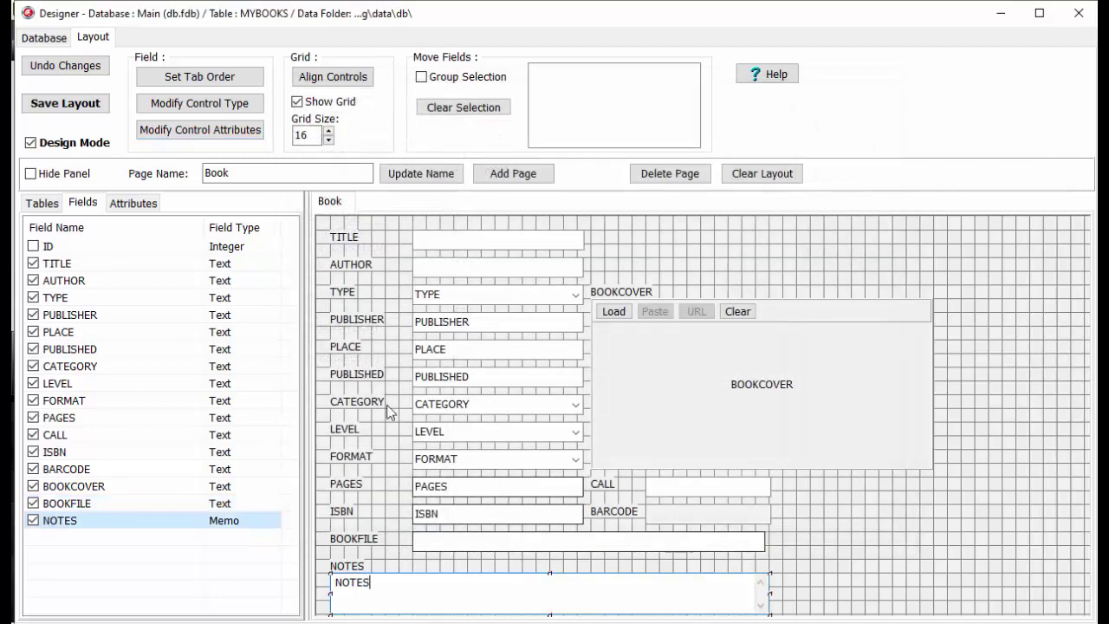
{"action": "left_click", "coordinate": [246, 132]}
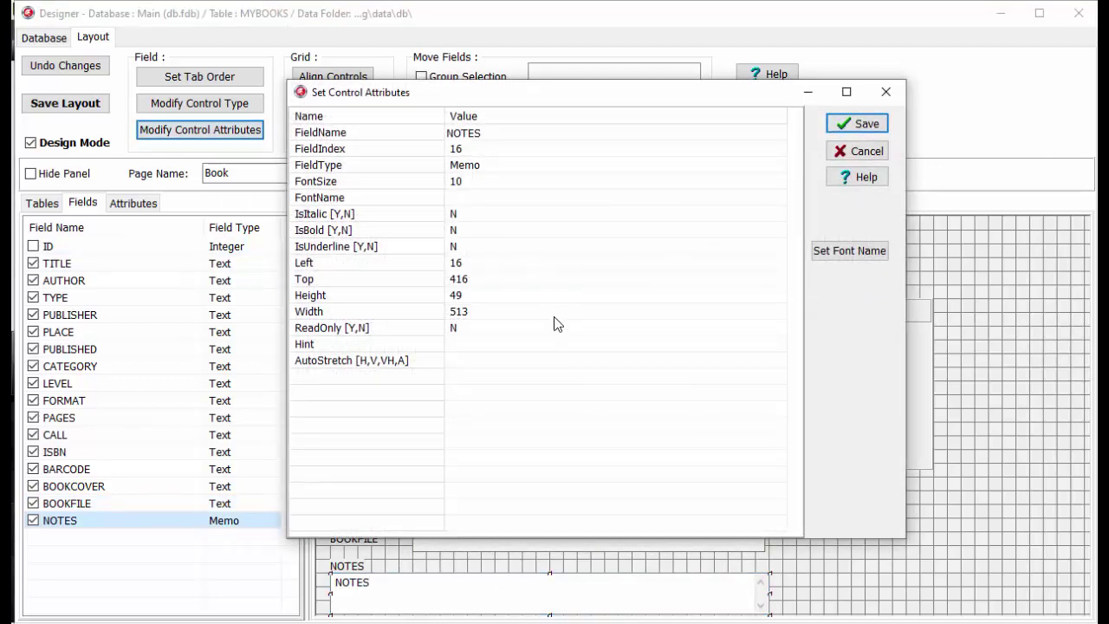
{"action": "left_click", "coordinate": [511, 360]}
{"action": "type", "text": "VH"}
{"action": "left_click", "coordinate": [870, 123]}
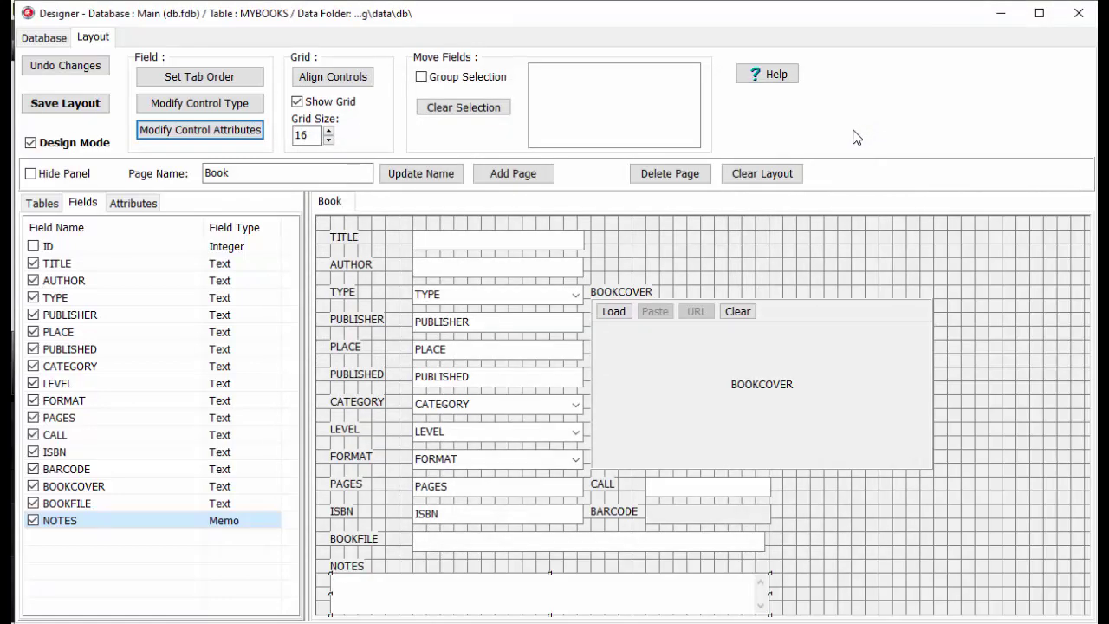
Set the Start From attribute of the BARCODE autoincrement field to 10000 and save the layout.
{"action": "left_click", "coordinate": [662, 504]}
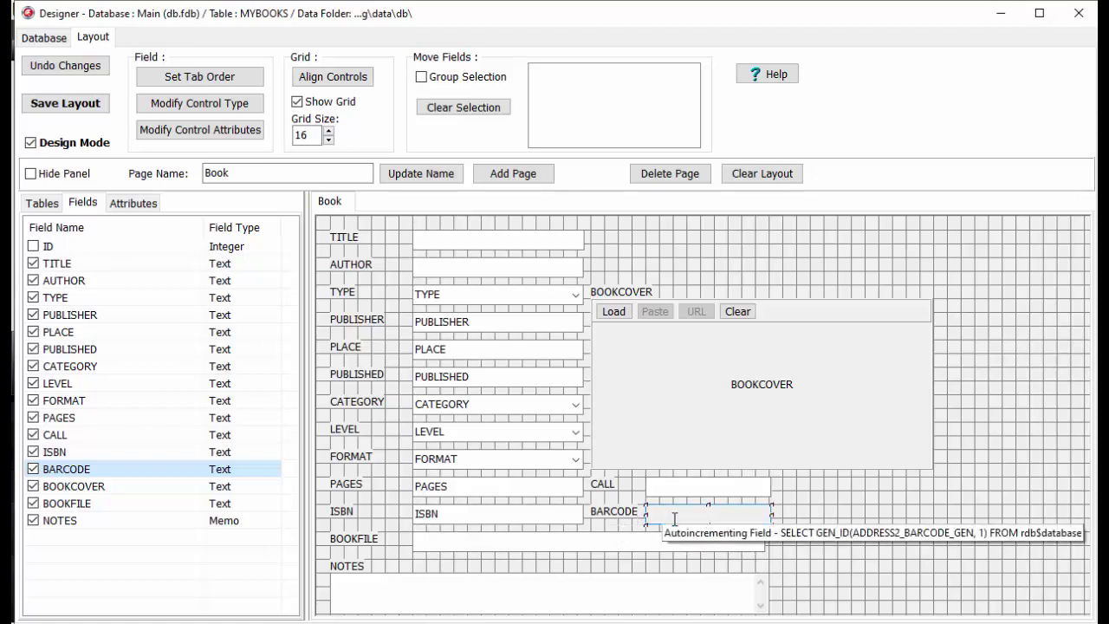
{"action": "mouse_move", "coordinate": [702, 514]}
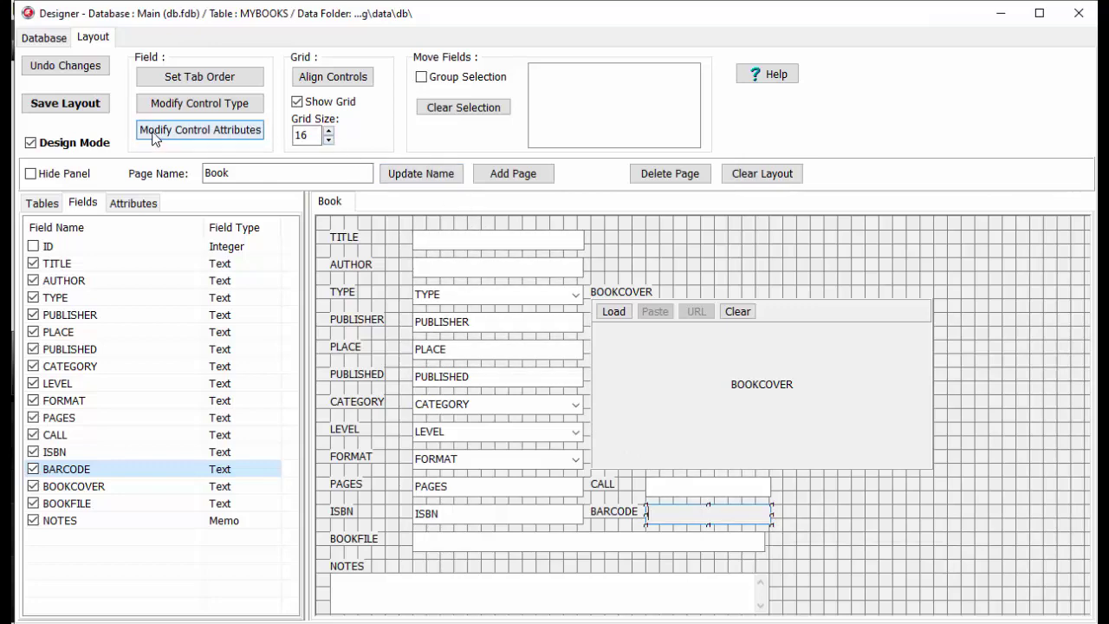
{"action": "left_click", "coordinate": [198, 130]}
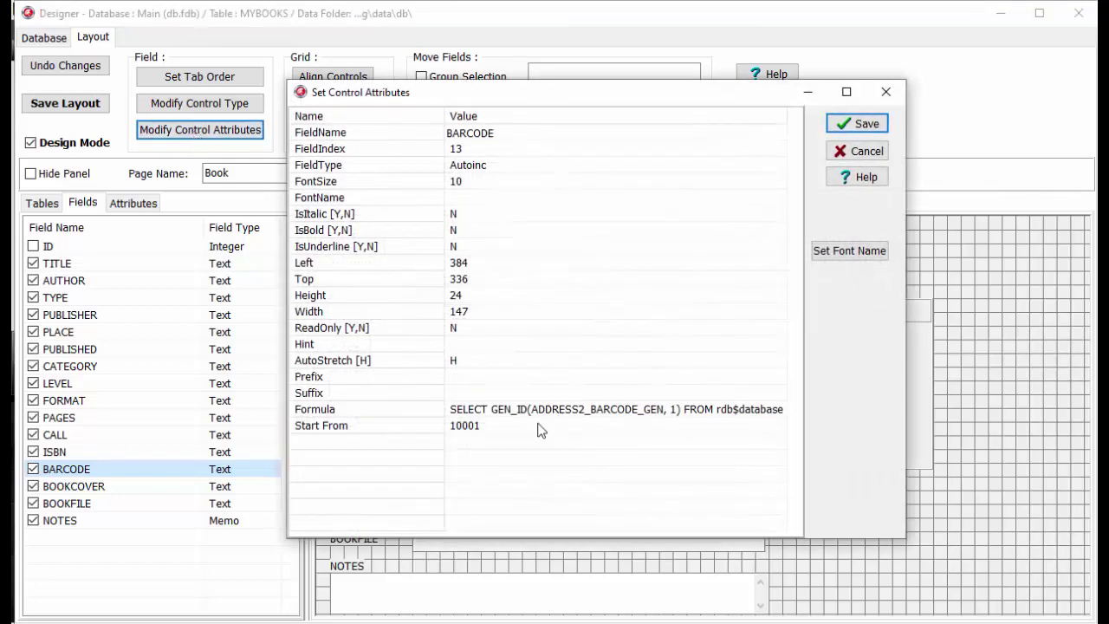
{"action": "left_click", "coordinate": [488, 424]}
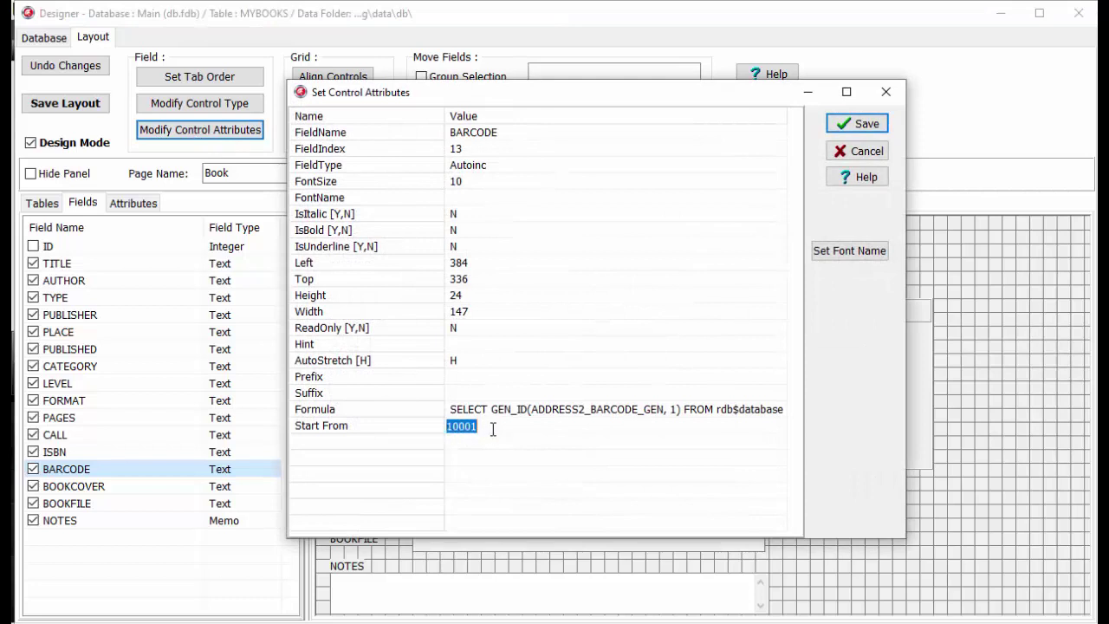
{"action": "type", "text": "1"}
{"action": "left_click", "coordinate": [855, 124]}
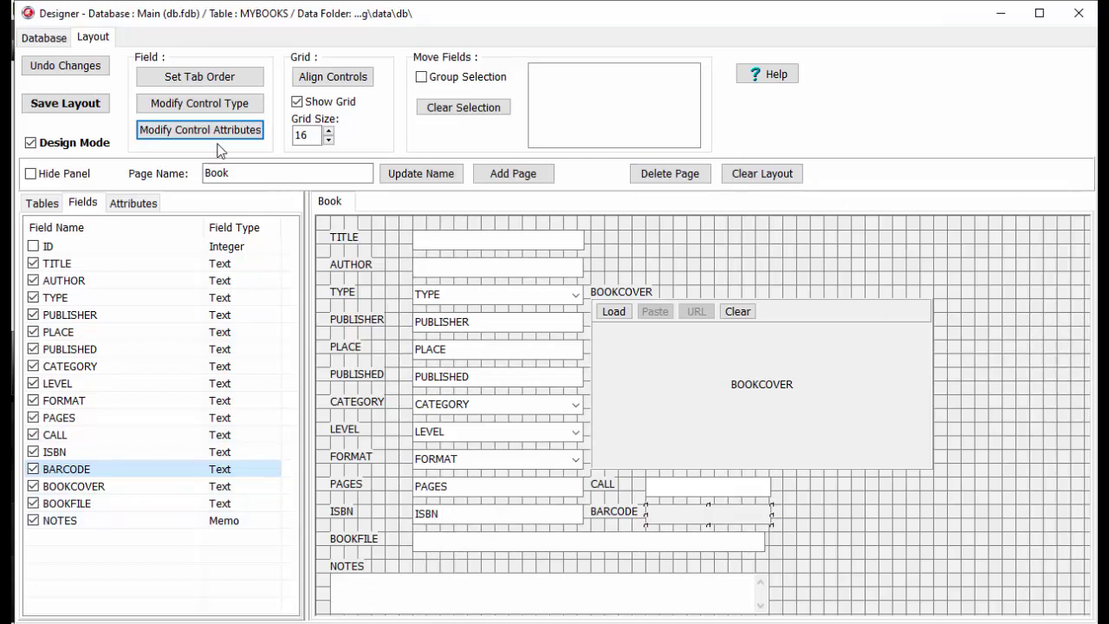
{"action": "left_click", "coordinate": [62, 113]}
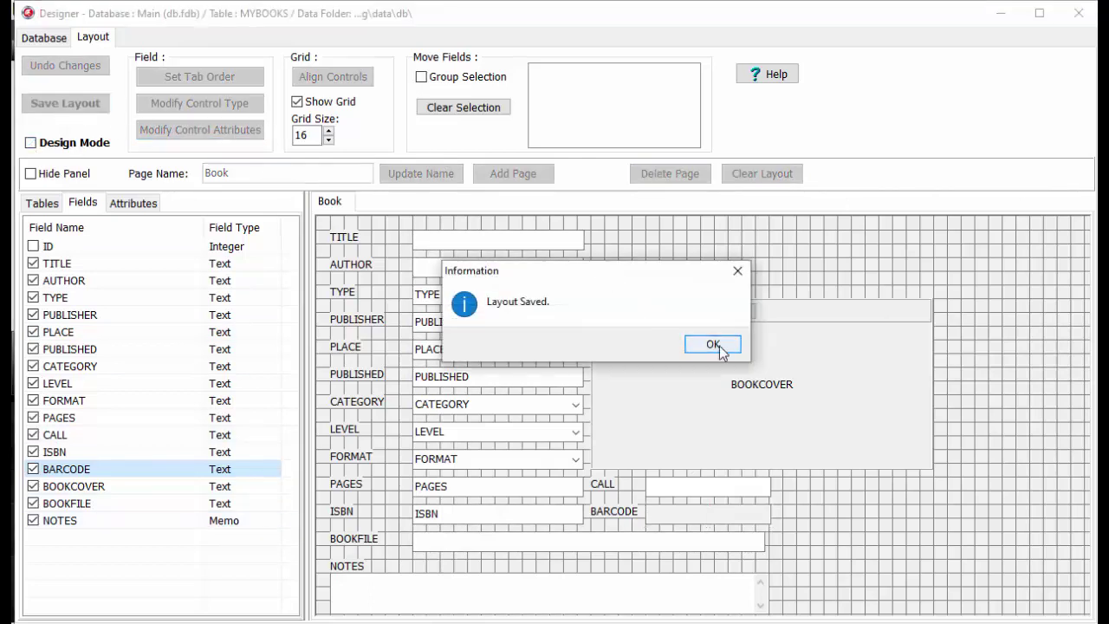
{"action": "left_click", "coordinate": [719, 346]}
Exit the Designer from its database overview and open the MYBOOKS table of the Main database in Organizer Advantage.
{"action": "left_click", "coordinate": [52, 39]}
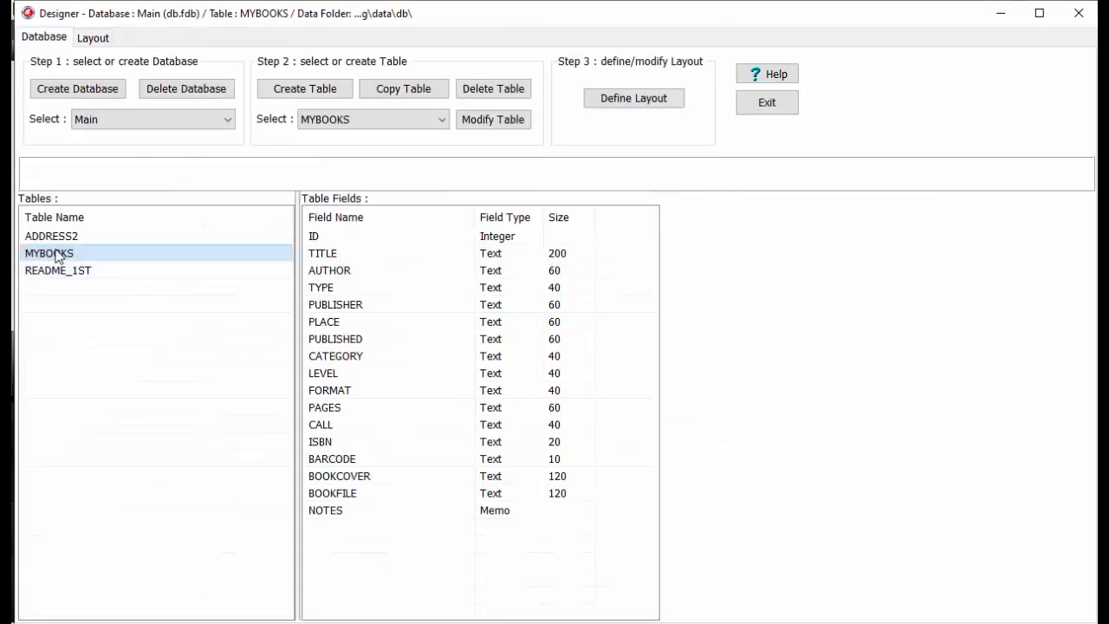
{"action": "left_click", "coordinate": [74, 271]}
{"action": "left_click", "coordinate": [69, 256]}
{"action": "left_click", "coordinate": [71, 238]}
{"action": "left_click", "coordinate": [74, 253]}
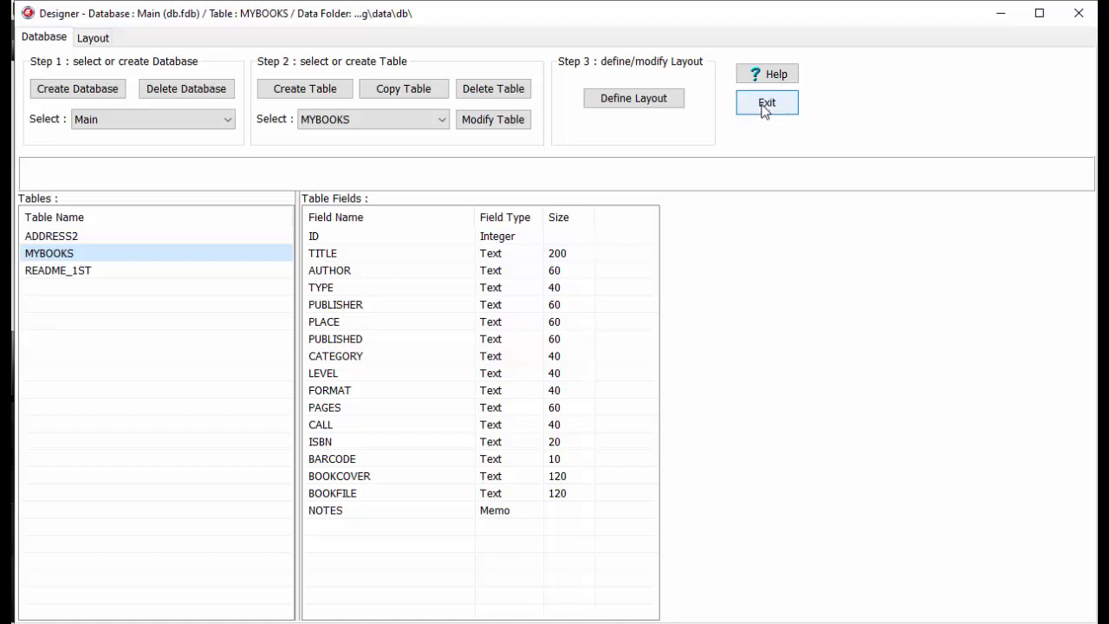
{"action": "left_click", "coordinate": [765, 103]}
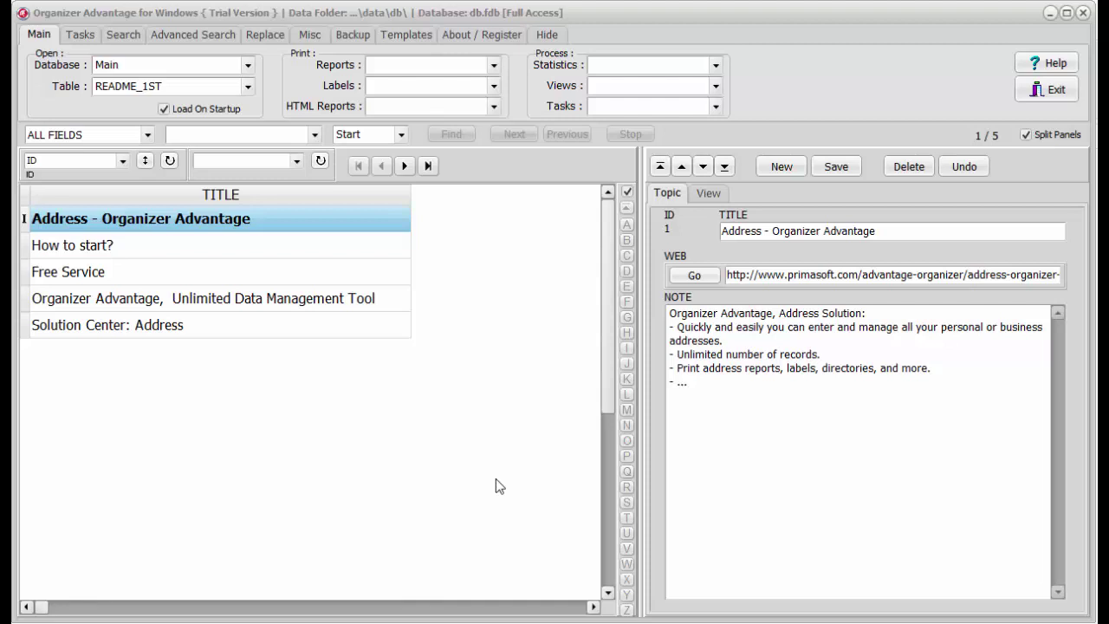
{"action": "left_click", "coordinate": [248, 85]}
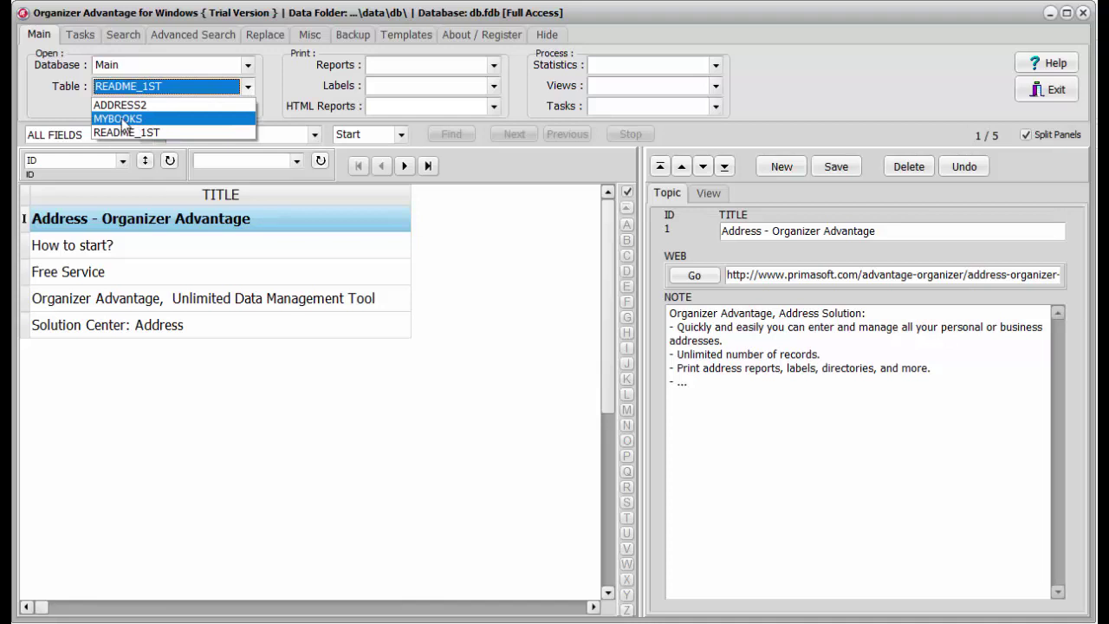
{"action": "left_click", "coordinate": [121, 119]}
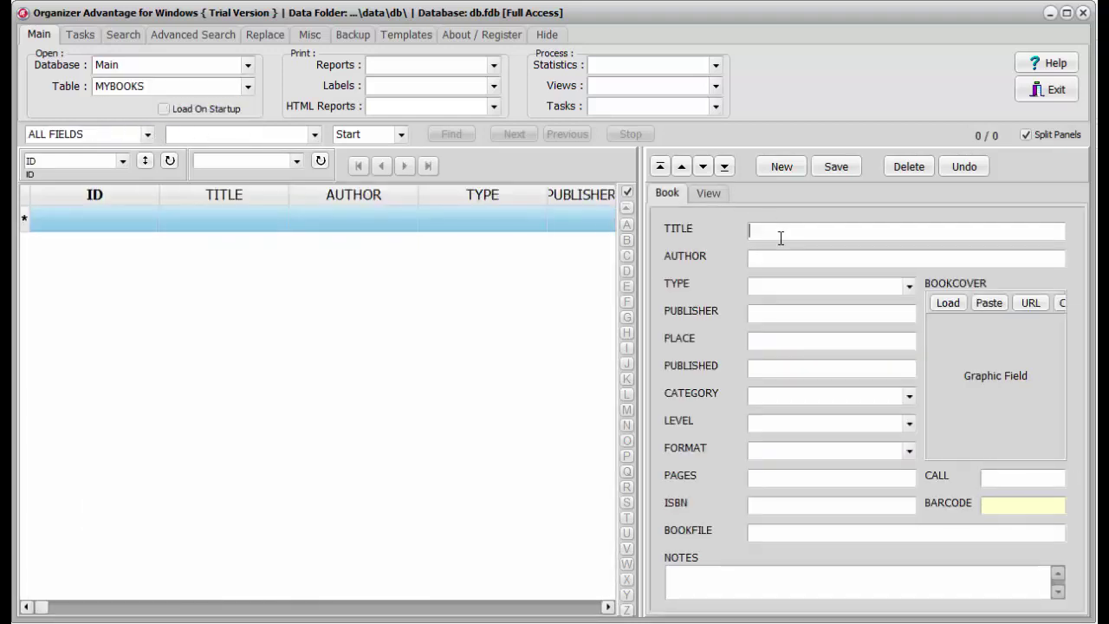
Save a test record titled testbook in the MYBOOKS table and delete it again.
{"action": "type", "text": "testbook"}
{"action": "left_click", "coordinate": [838, 174]}
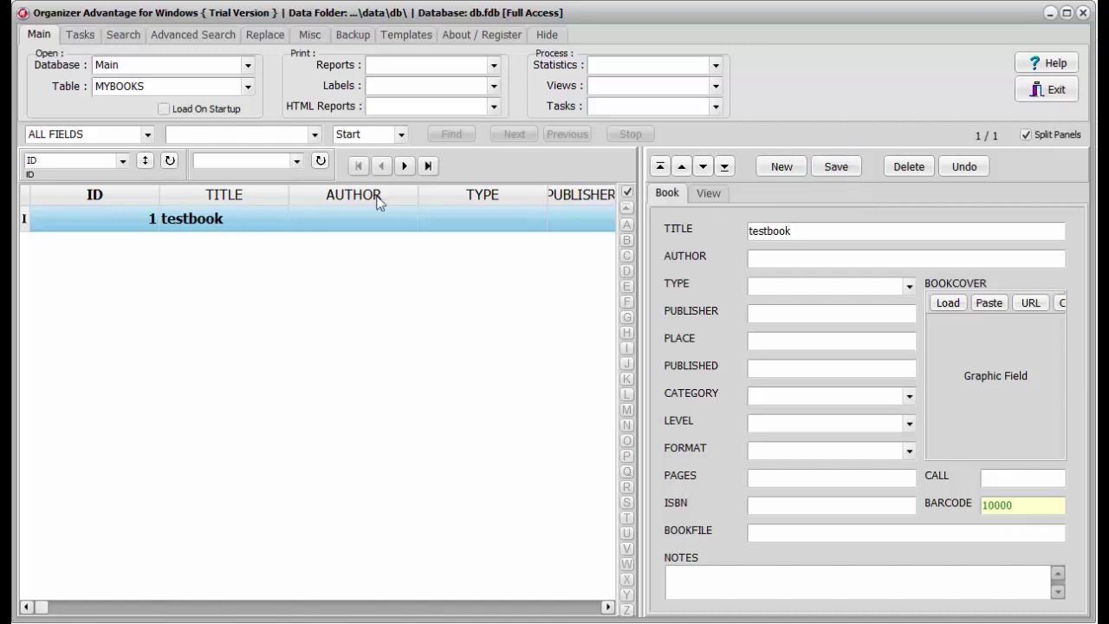
{"action": "left_click", "coordinate": [908, 165]}
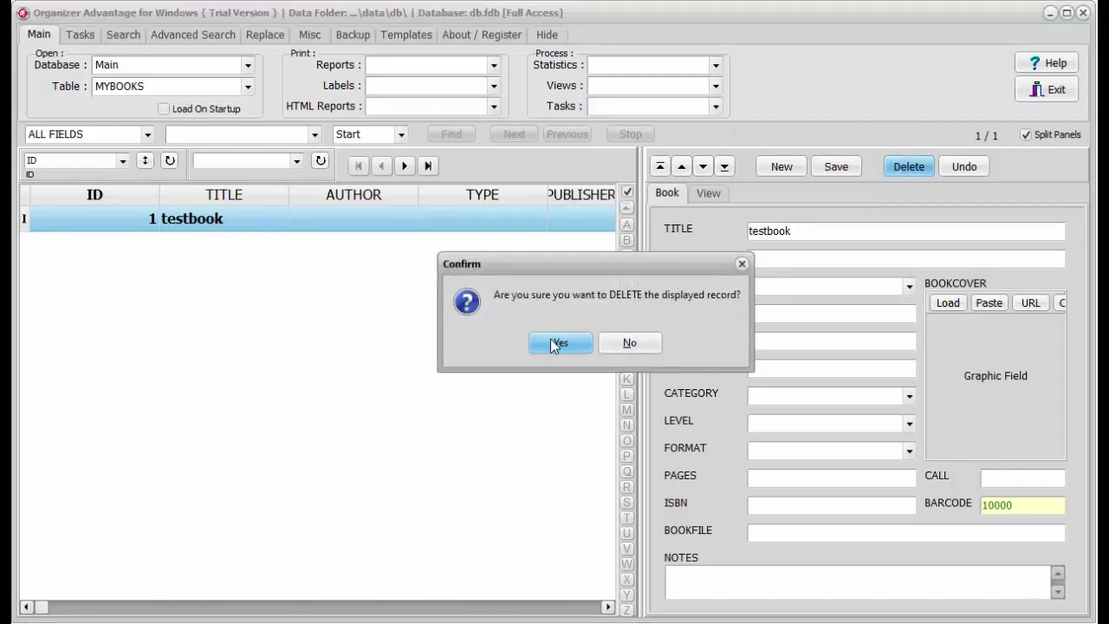
{"action": "left_click", "coordinate": [557, 343]}
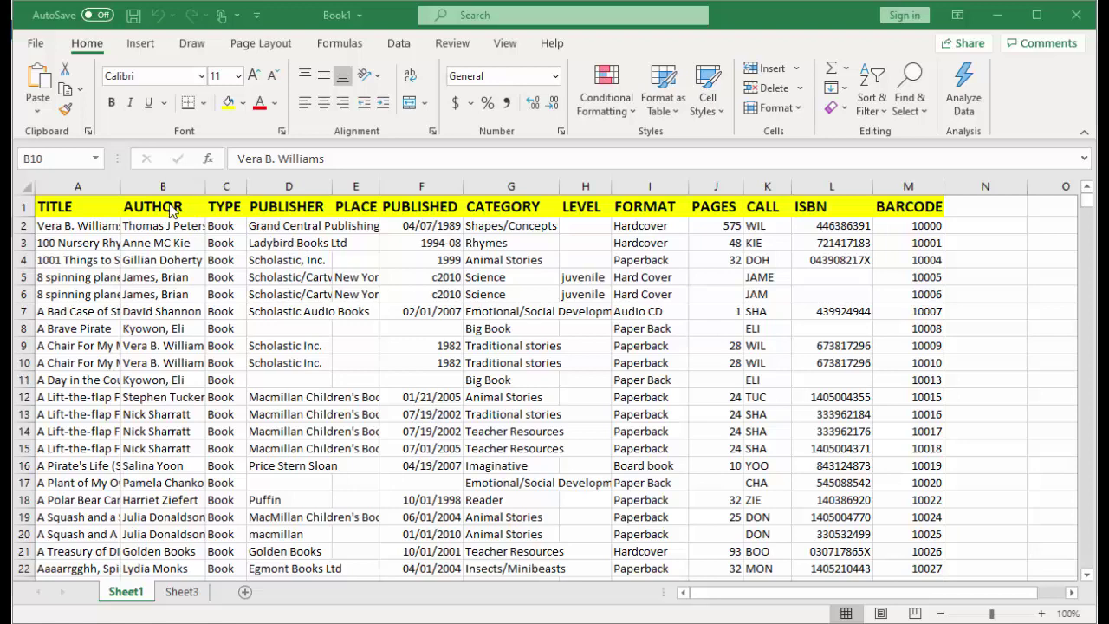
In the Excel workbook Book1, copy the entire book list on Sheet1 including its header row.
{"action": "left_click", "coordinate": [74, 242]}
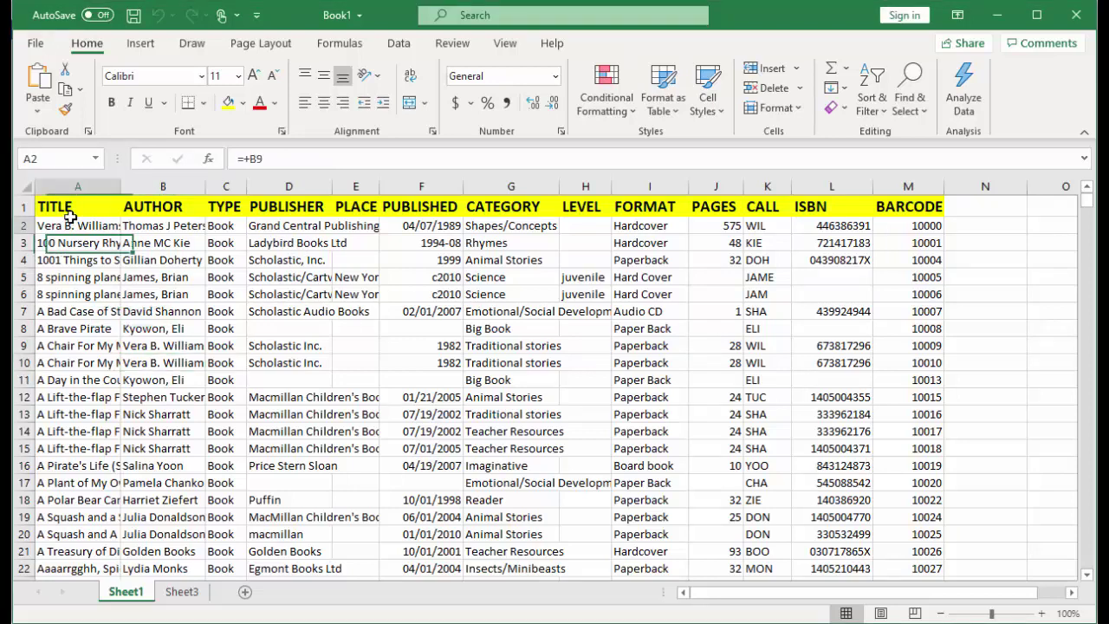
{"action": "left_click", "coordinate": [76, 225]}
{"action": "left_click", "coordinate": [84, 207]}
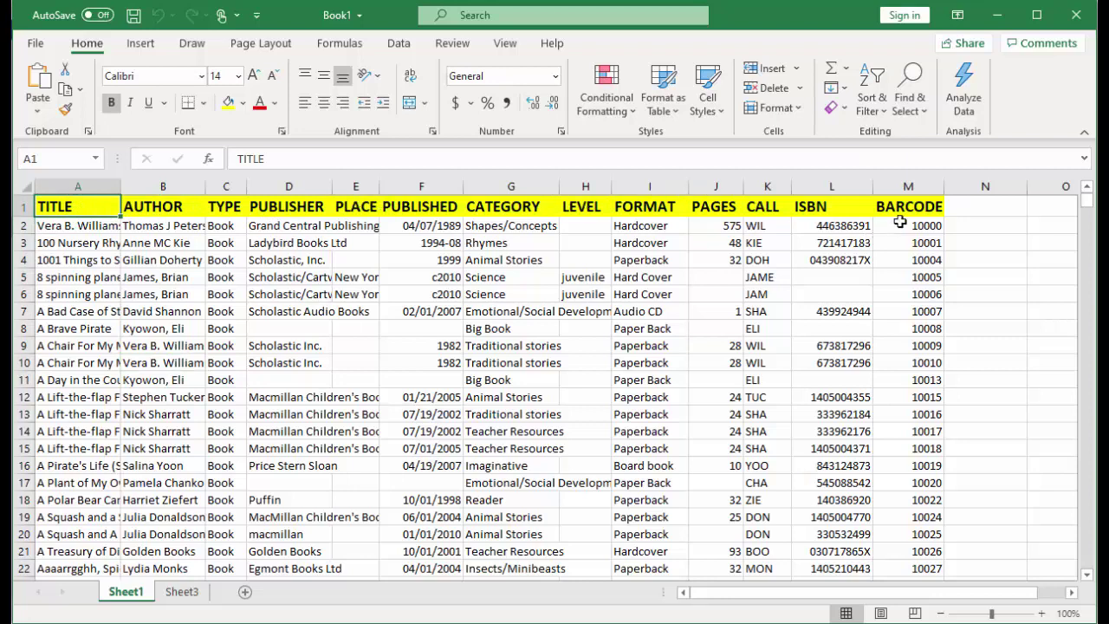
{"action": "left_click", "coordinate": [137, 212]}
{"action": "left_click", "coordinate": [296, 206]}
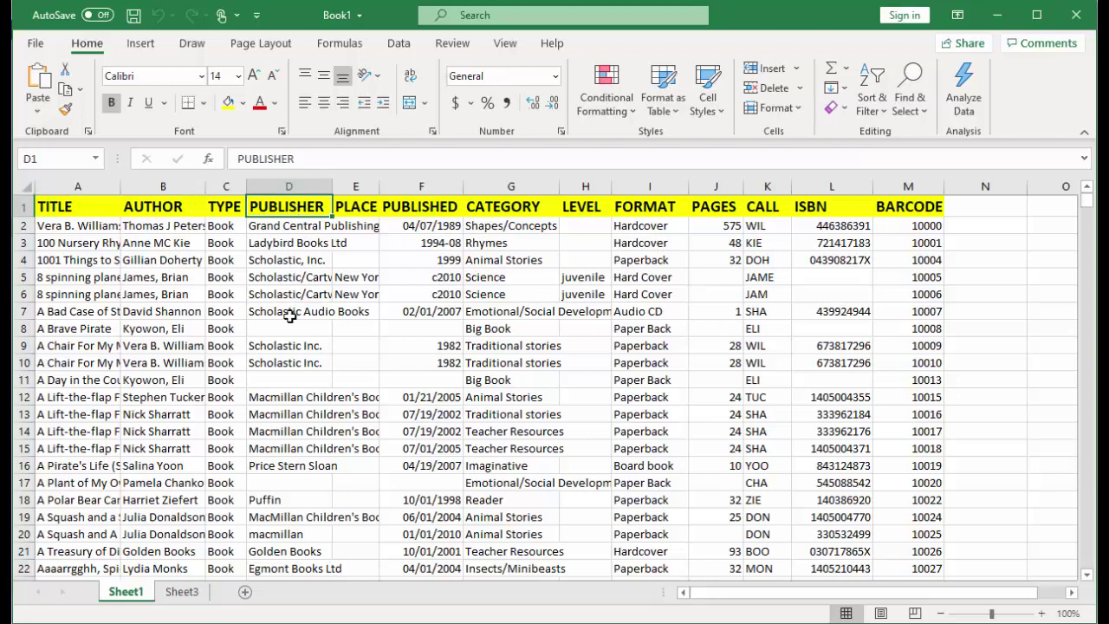
{"action": "left_click", "coordinate": [258, 345]}
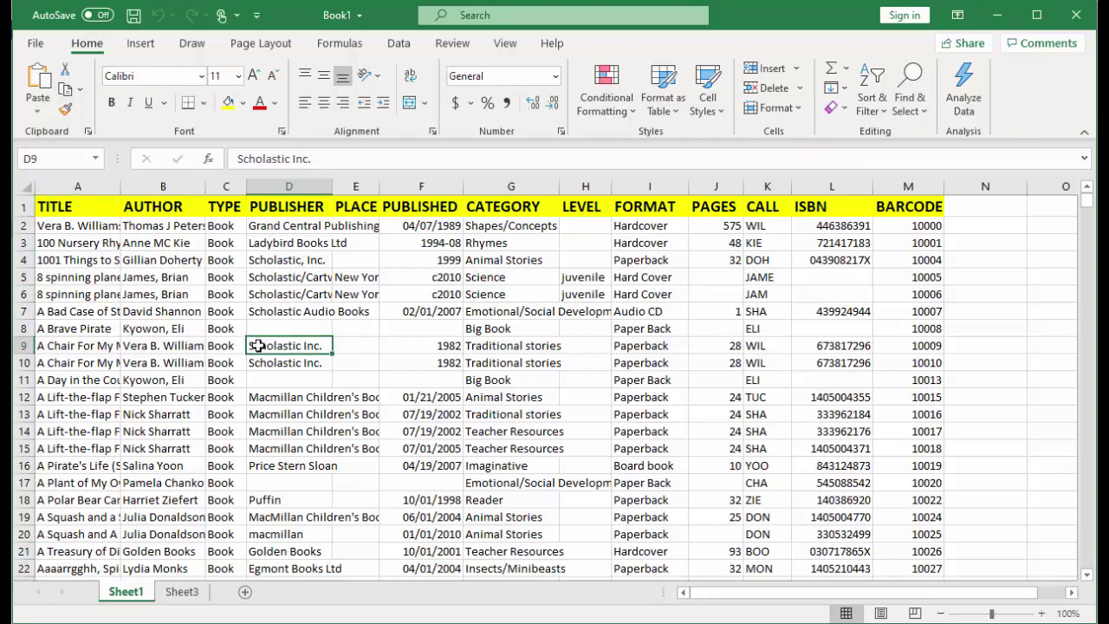
{"action": "key", "text": "ctrl+a"}
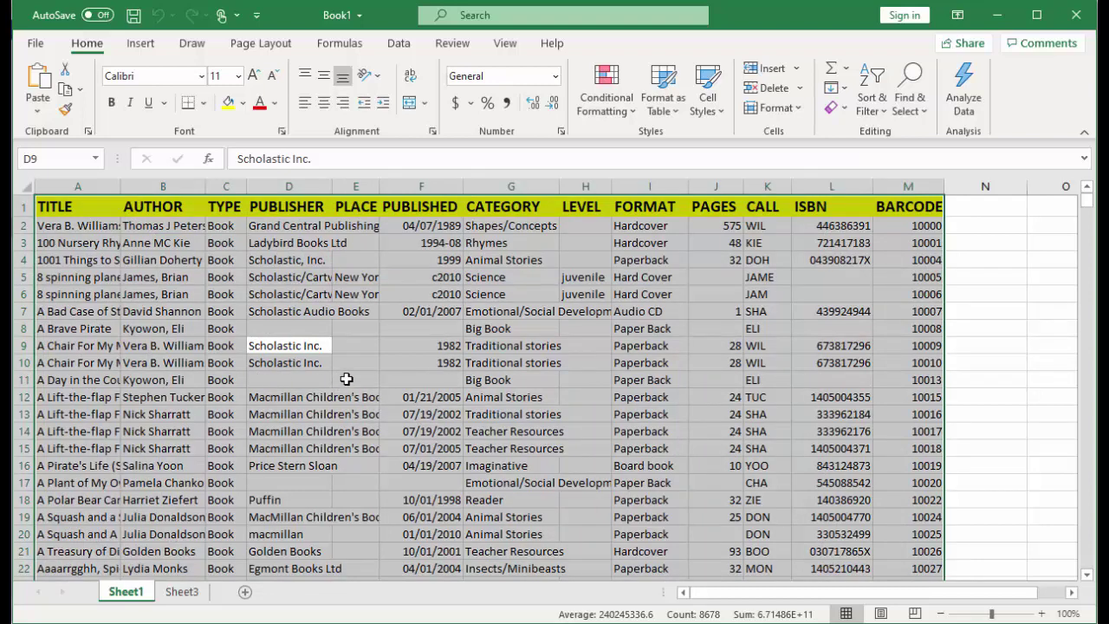
{"action": "right_click", "coordinate": [345, 382]}
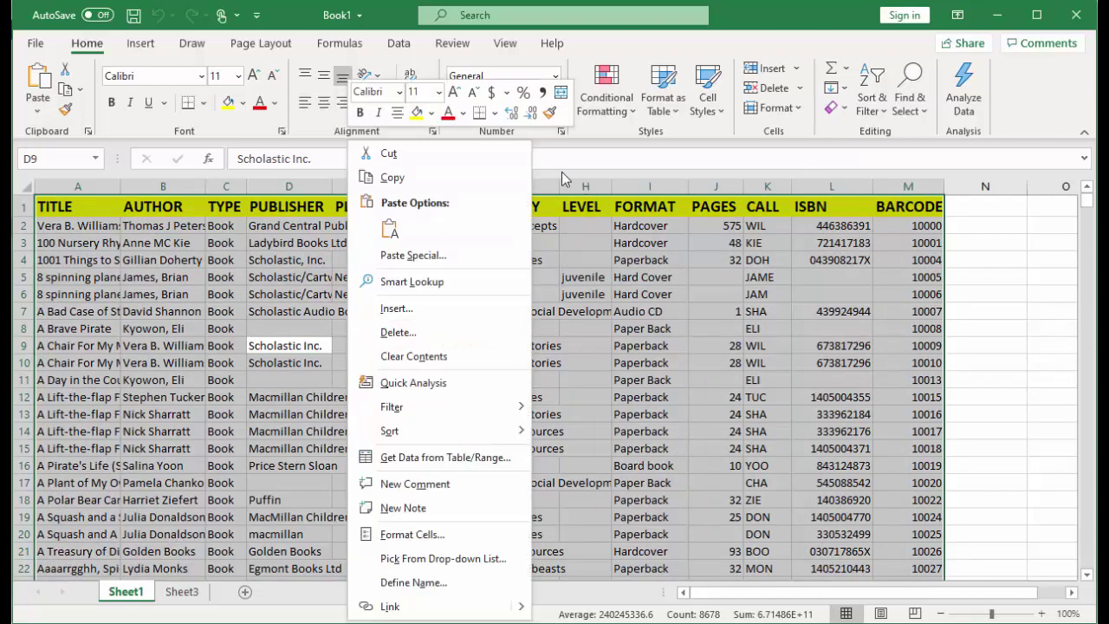
{"action": "left_click", "coordinate": [436, 177]}
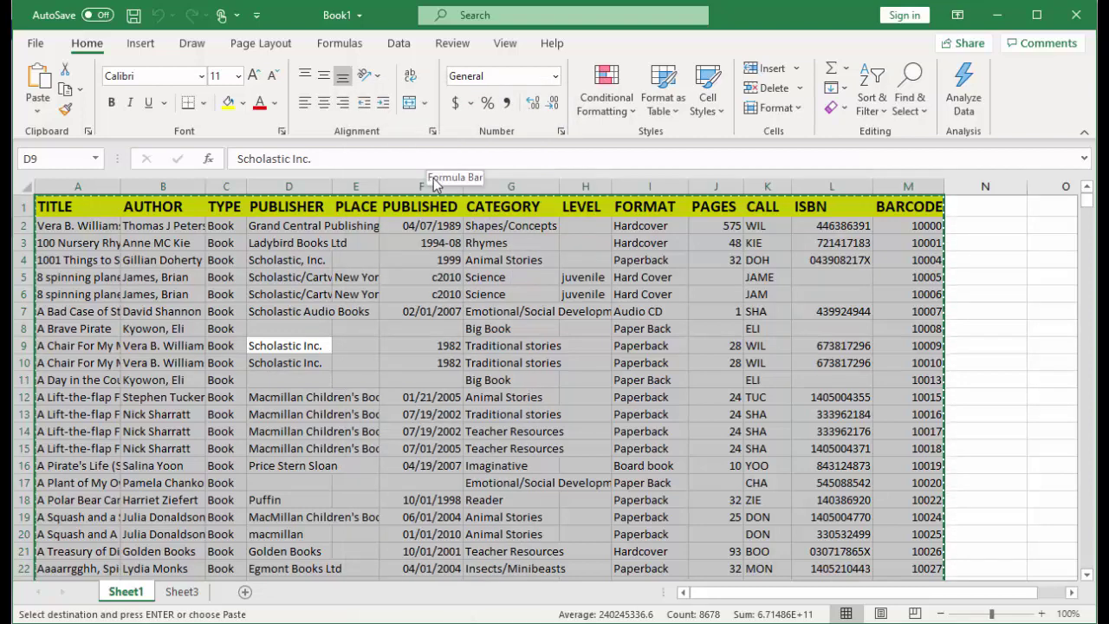
Paste the copied book list into the empty Notepad document and check the tab spacing between its columns.
{"action": "key", "text": "alt+Tab"}
{"action": "key", "text": "Tab"}
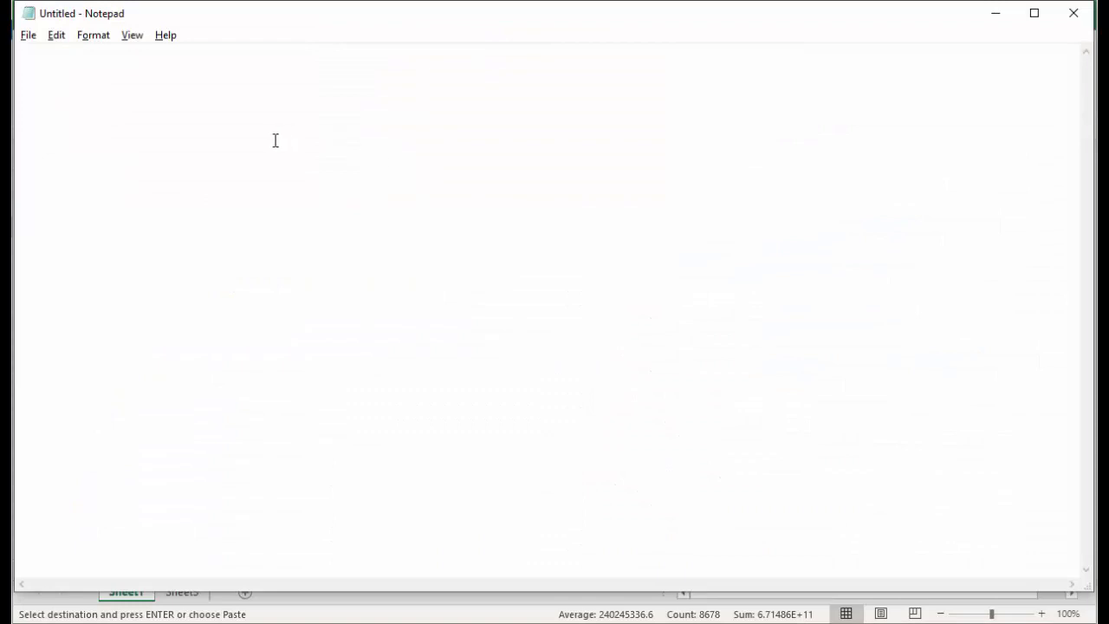
{"action": "right_click", "coordinate": [243, 140]}
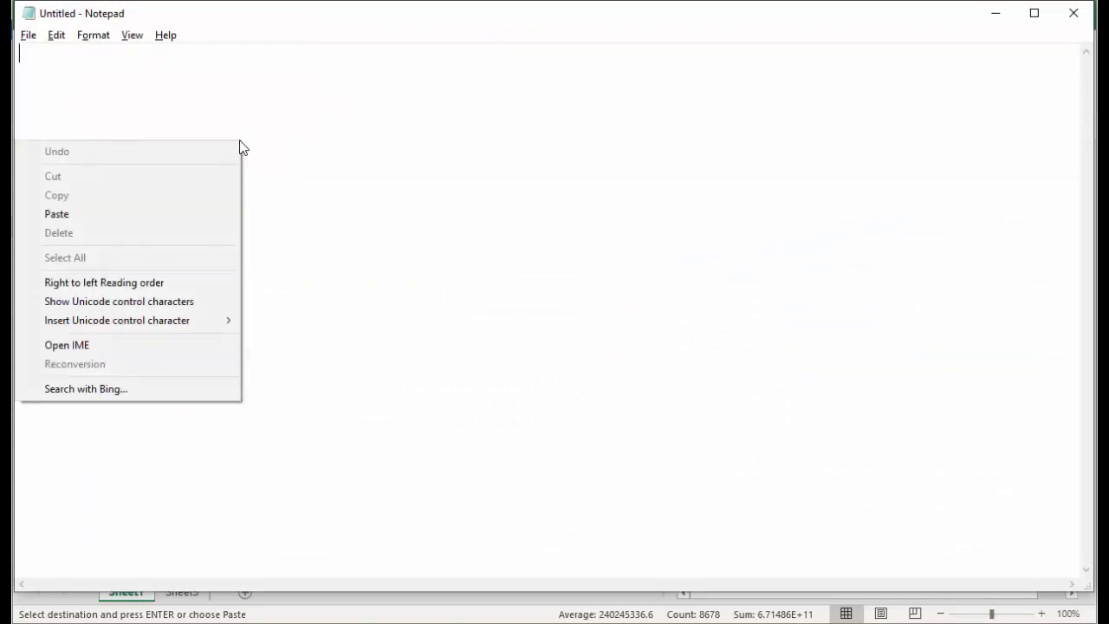
{"action": "left_click", "coordinate": [88, 214]}
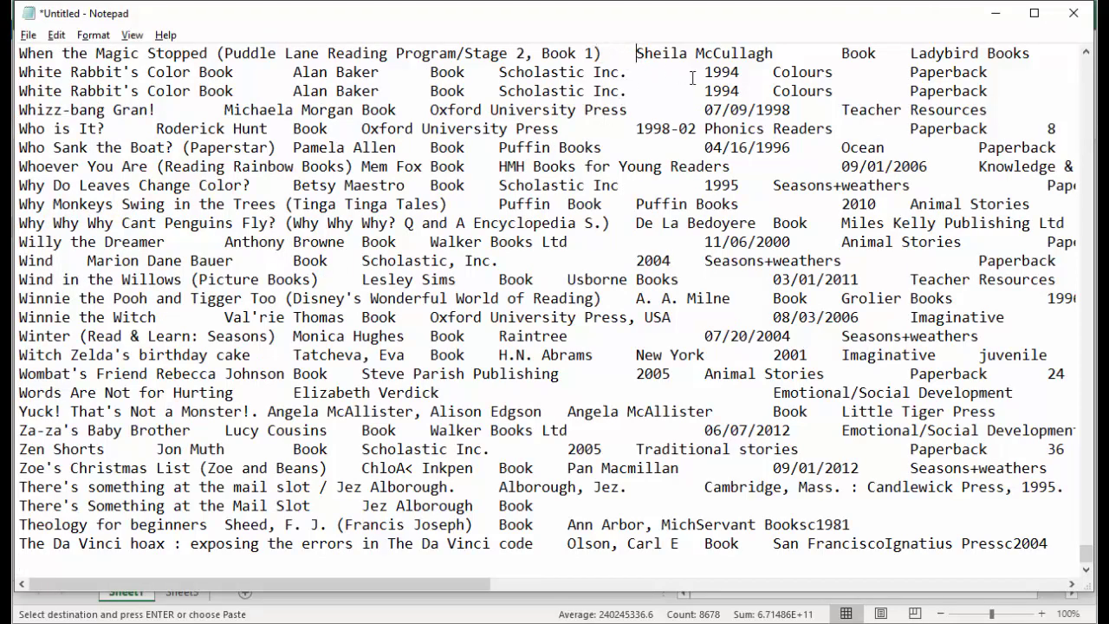
{"action": "left_click_drag", "start_coordinate": [830, 50], "coordinate": [788, 50]}
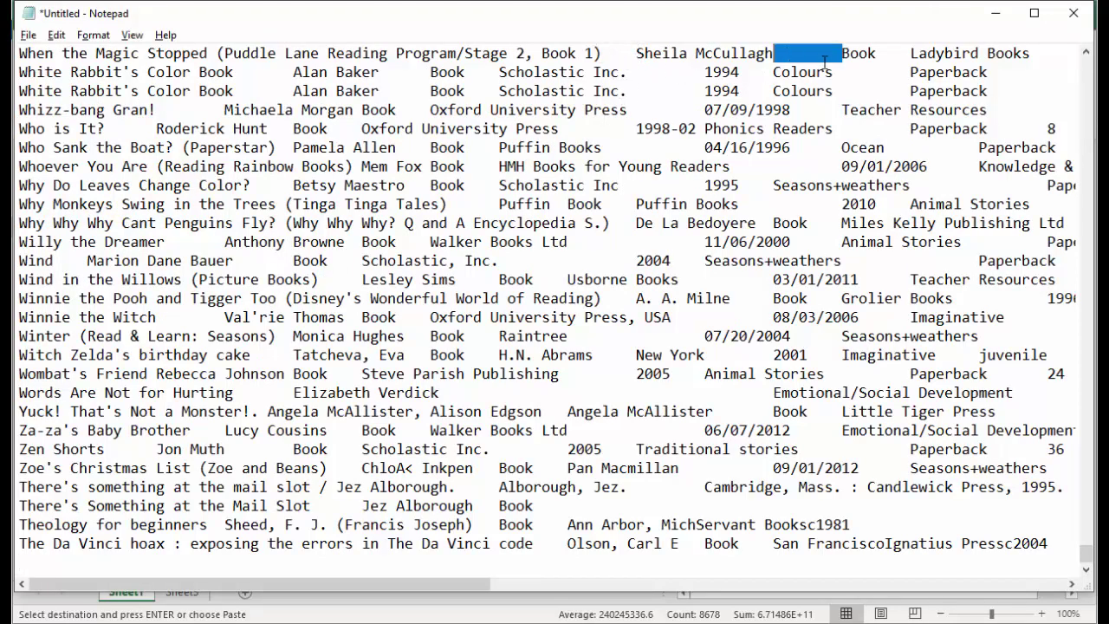
{"action": "left_click_drag", "start_coordinate": [701, 74], "coordinate": [653, 78]}
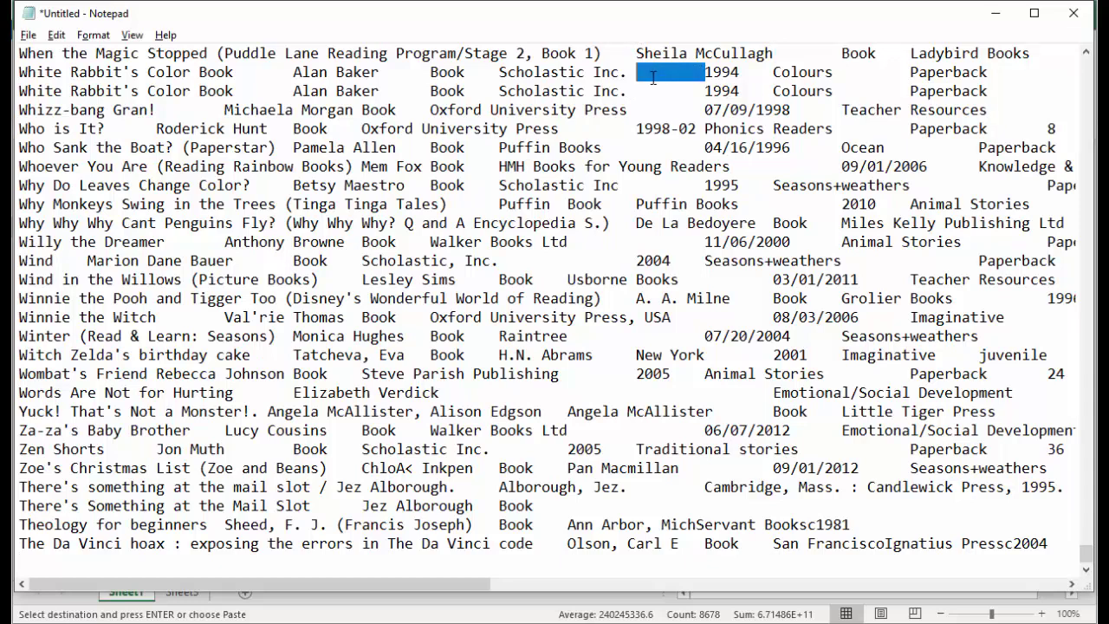
{"action": "left_click", "coordinate": [525, 110]}
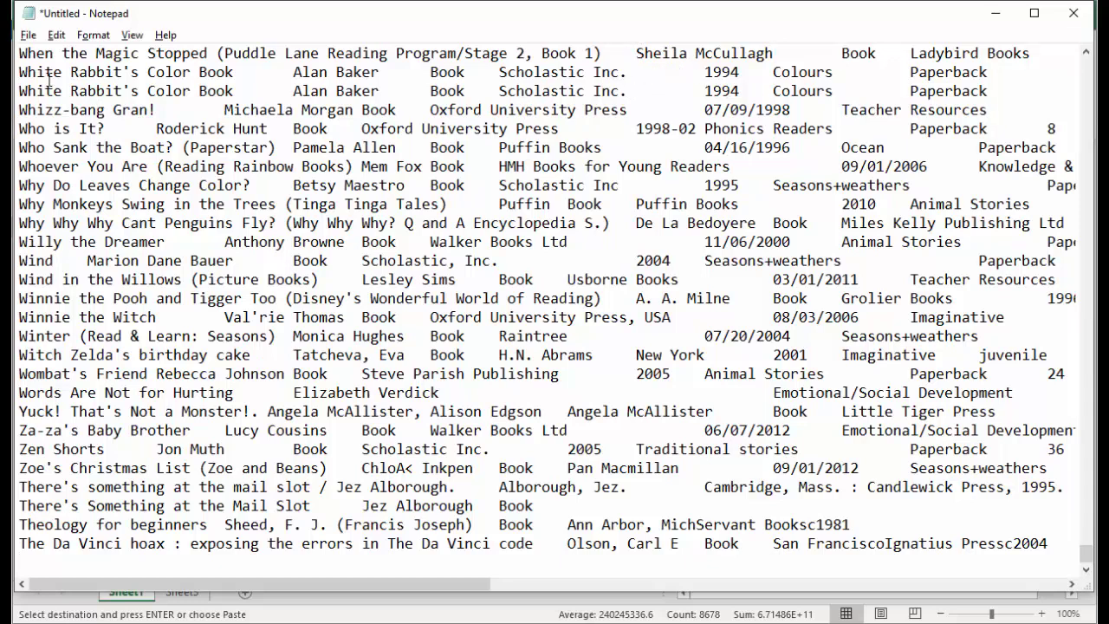
Save the pasted book list as the text file bookdata in the advantage-org folder, replacing the existing file.
{"action": "left_click", "coordinate": [29, 34]}
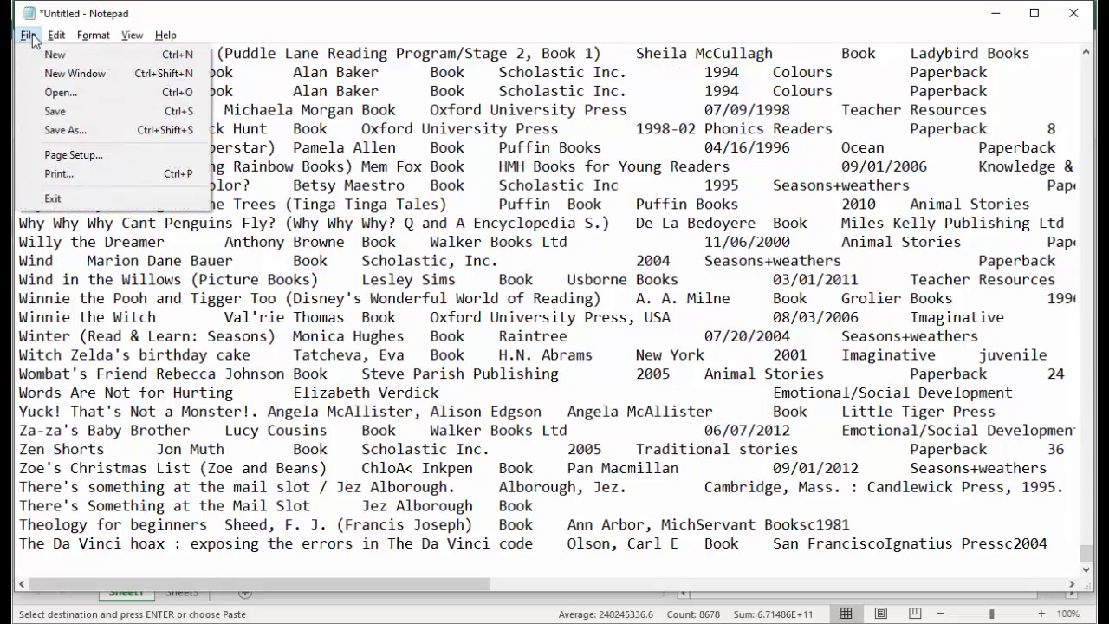
{"action": "left_click", "coordinate": [98, 110]}
{"action": "double_click", "coordinate": [256, 223]}
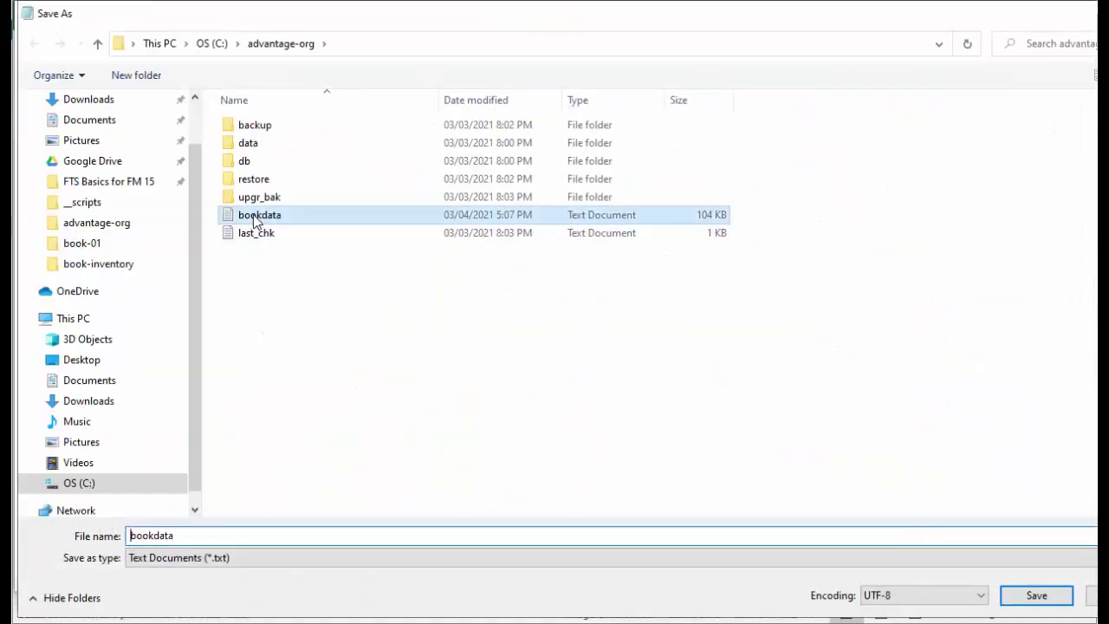
{"action": "left_click", "coordinate": [638, 322]}
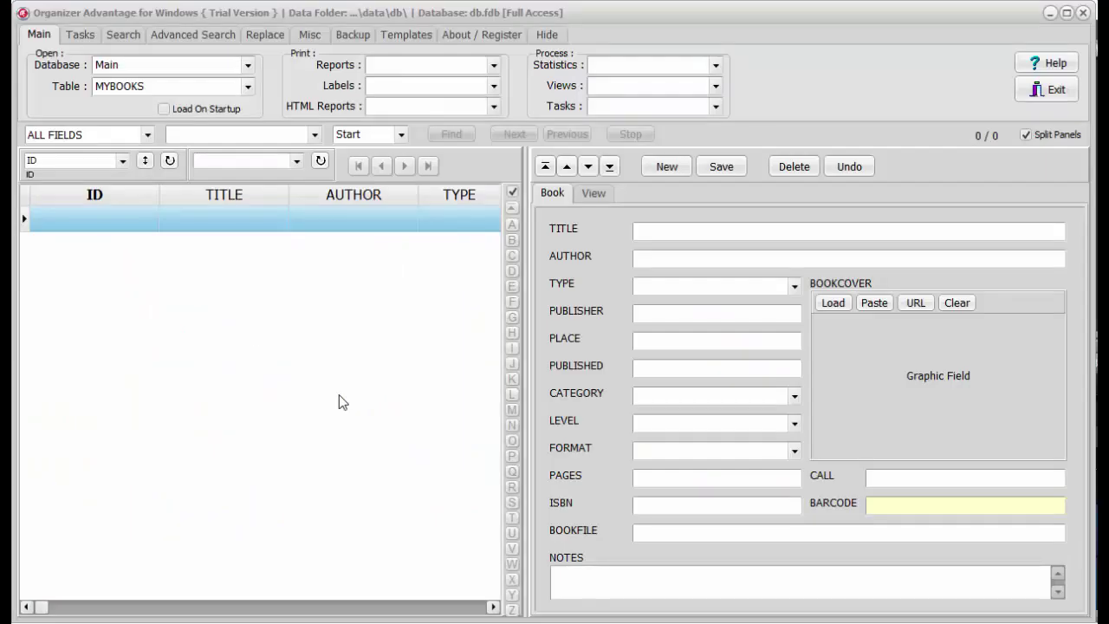
In Organizer Advantage, start an import from a text file into the MYBOOKS table.
{"action": "left_click", "coordinate": [159, 86]}
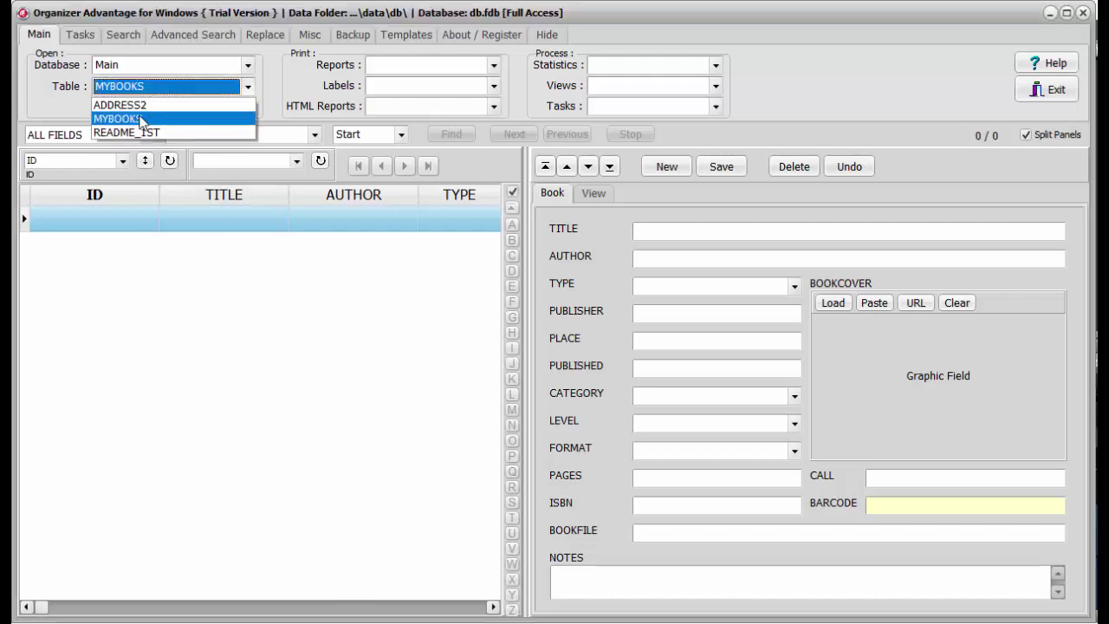
{"action": "left_click", "coordinate": [141, 116]}
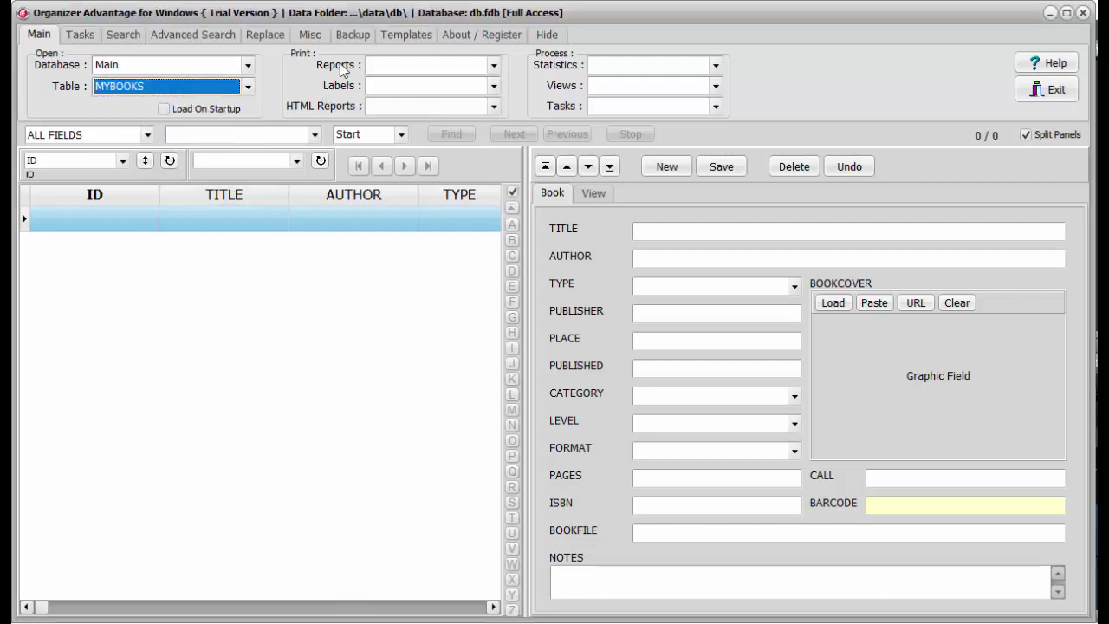
{"action": "left_click", "coordinate": [311, 38]}
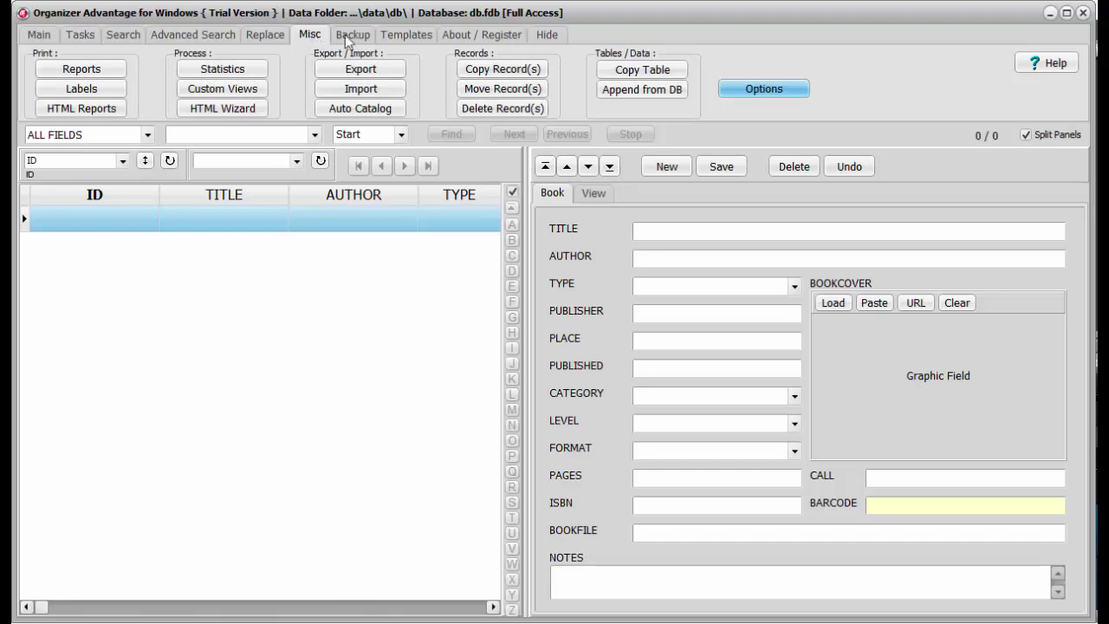
{"action": "left_click", "coordinate": [383, 91]}
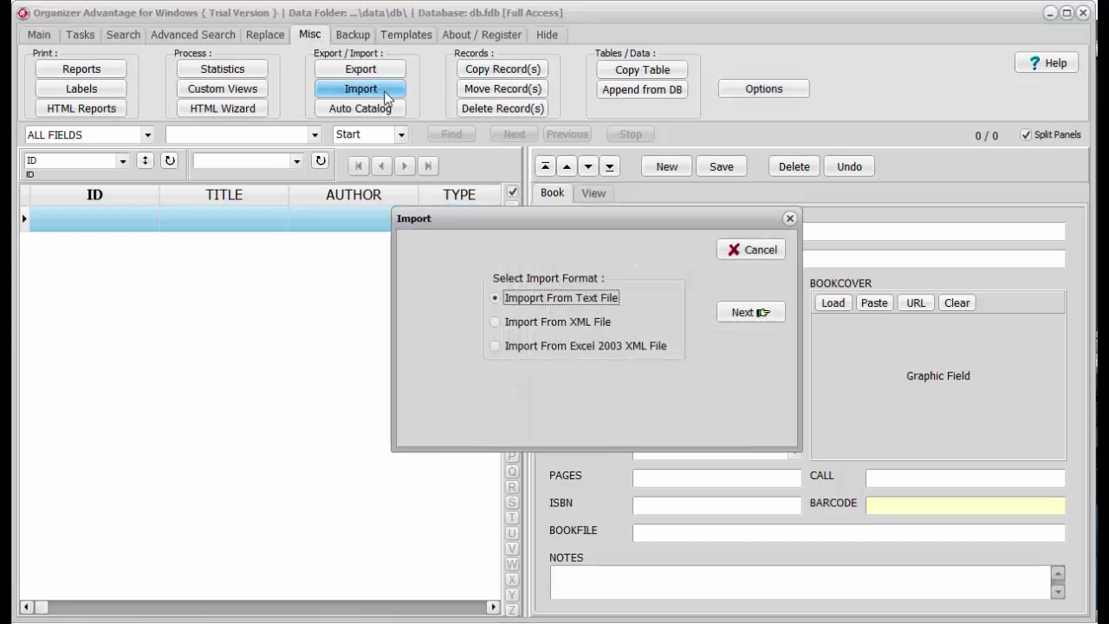
{"action": "left_click", "coordinate": [750, 312]}
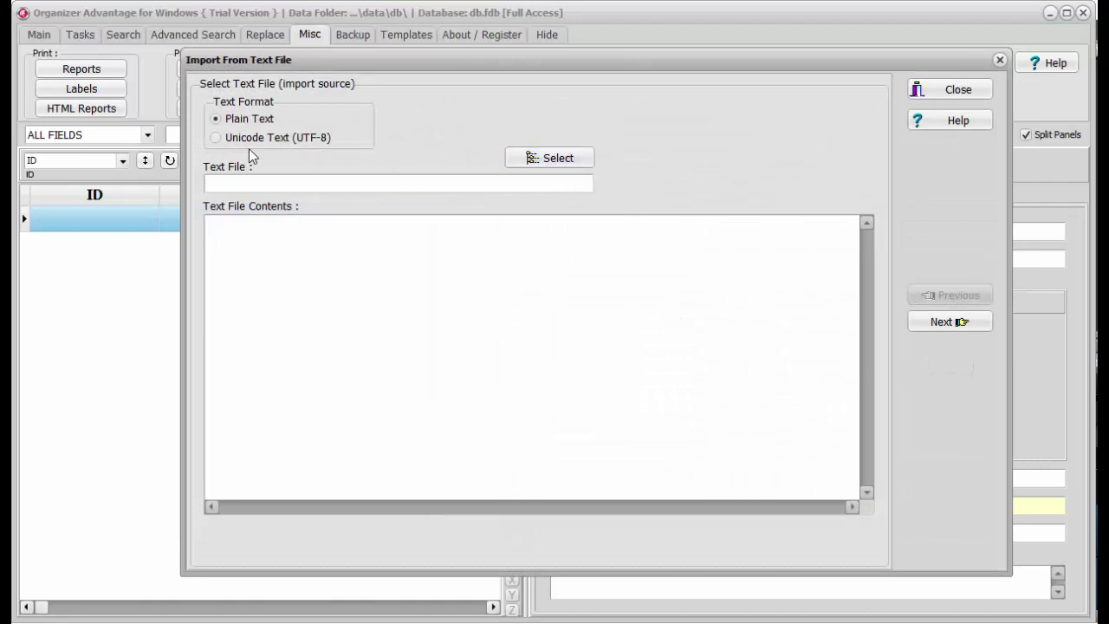
Choose the bookdata text file in the advantage-org folder as the import source and continue to the import options.
{"action": "left_click", "coordinate": [544, 159]}
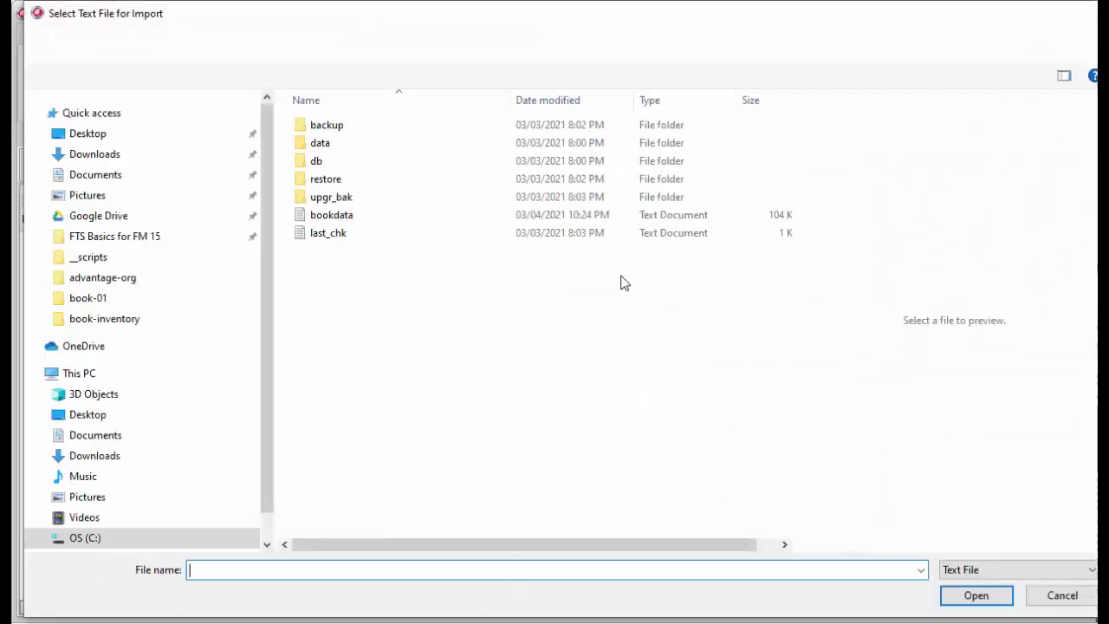
{"action": "left_click", "coordinate": [340, 220]}
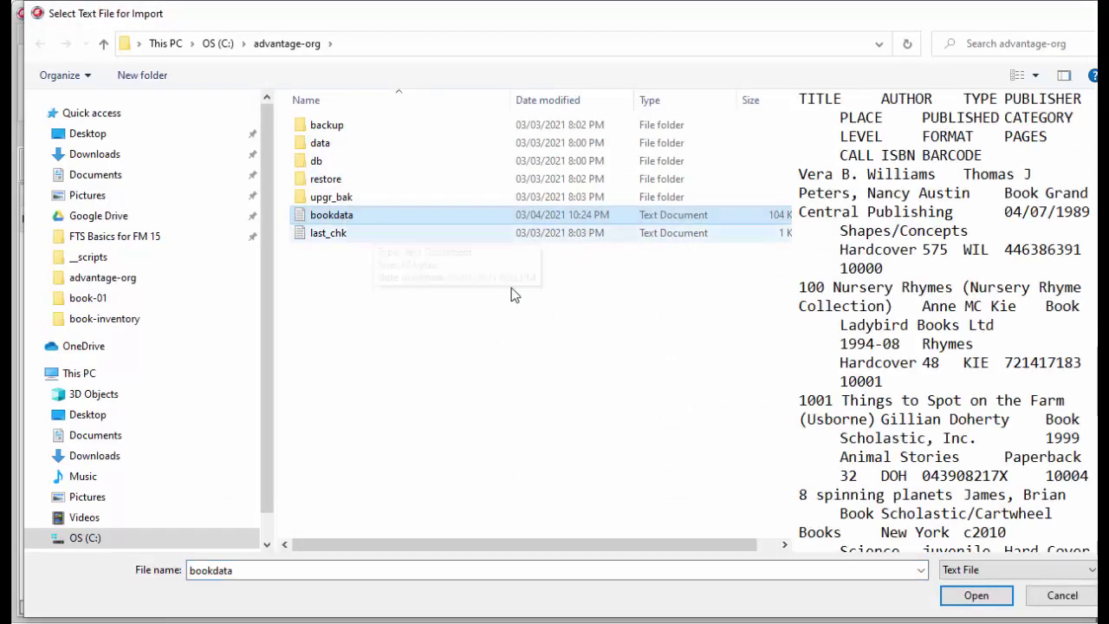
{"action": "left_click", "coordinate": [963, 598]}
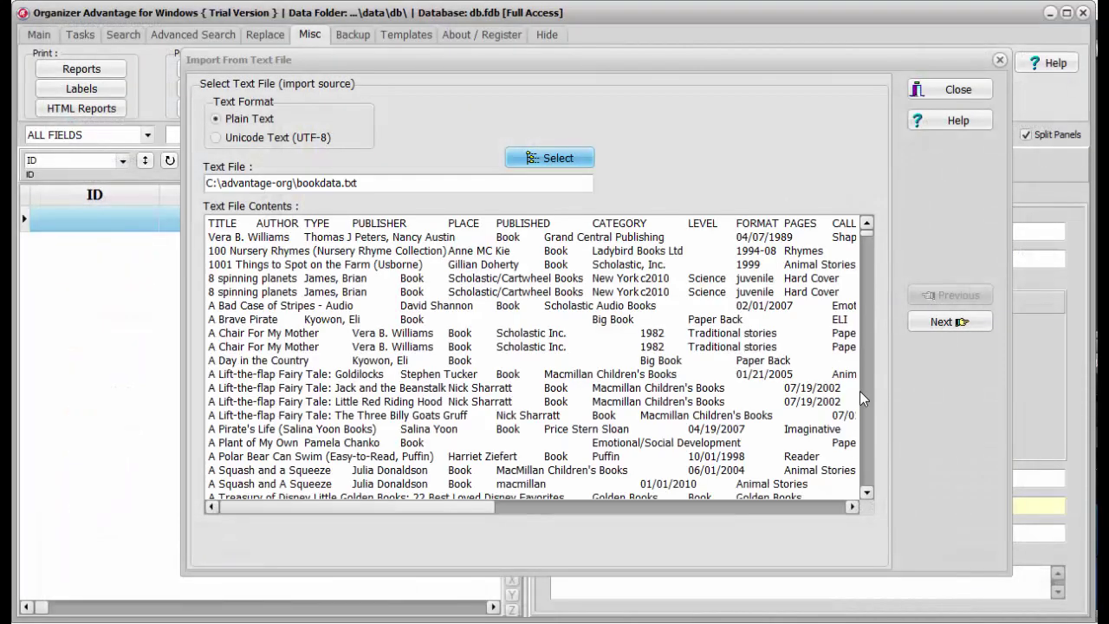
{"action": "left_click", "coordinate": [961, 322]}
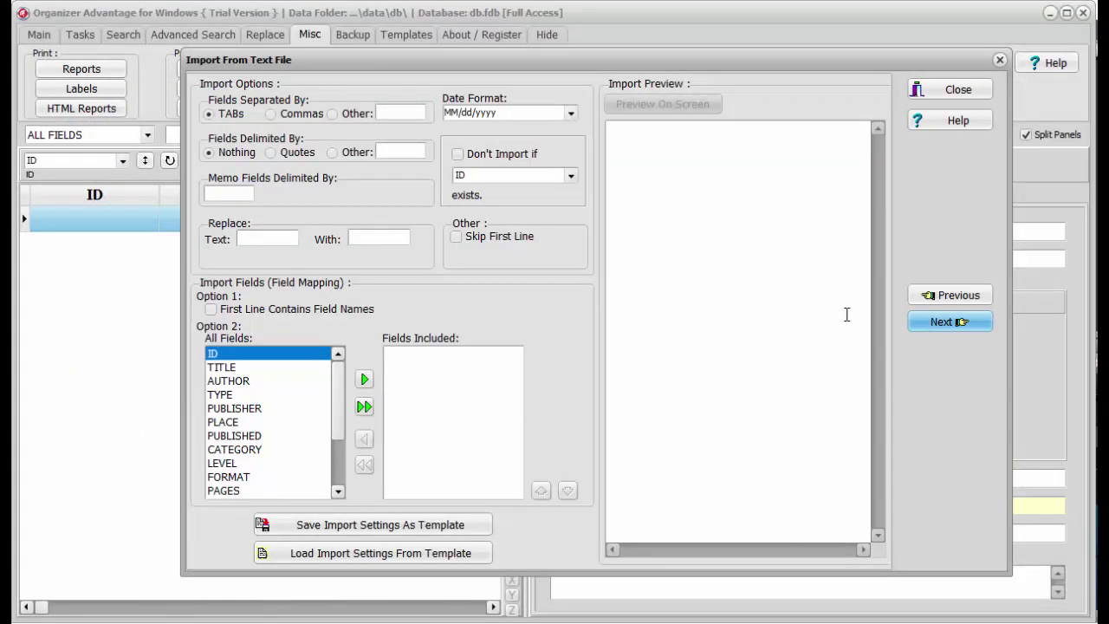
Set the import to treat the first line as field names and preview how the records map to the fields.
{"action": "left_click", "coordinate": [210, 309]}
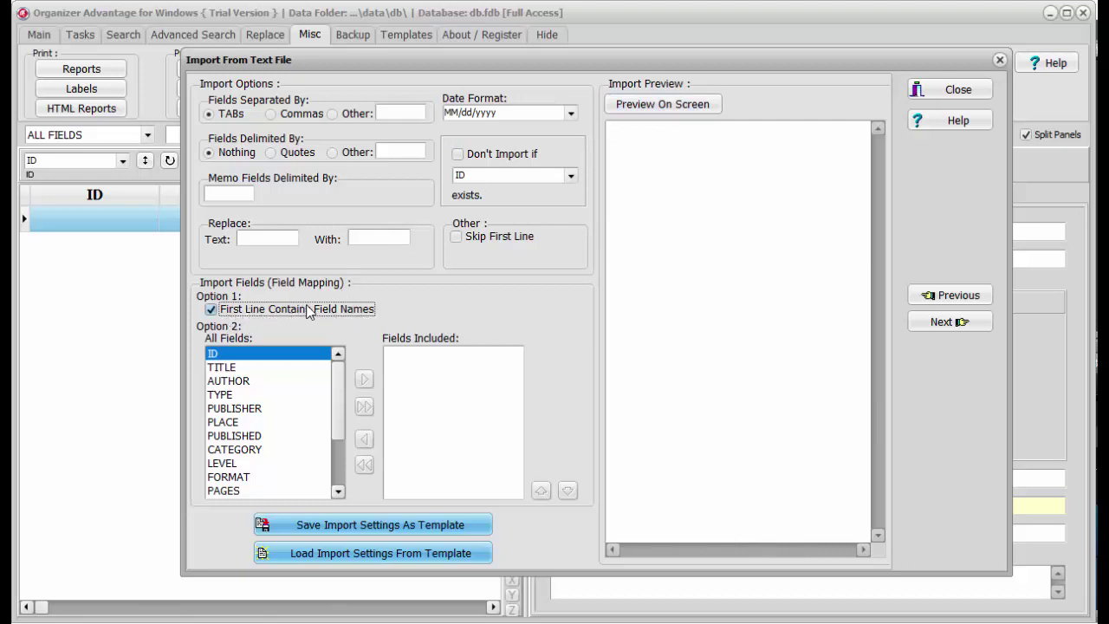
{"action": "left_click", "coordinate": [668, 104]}
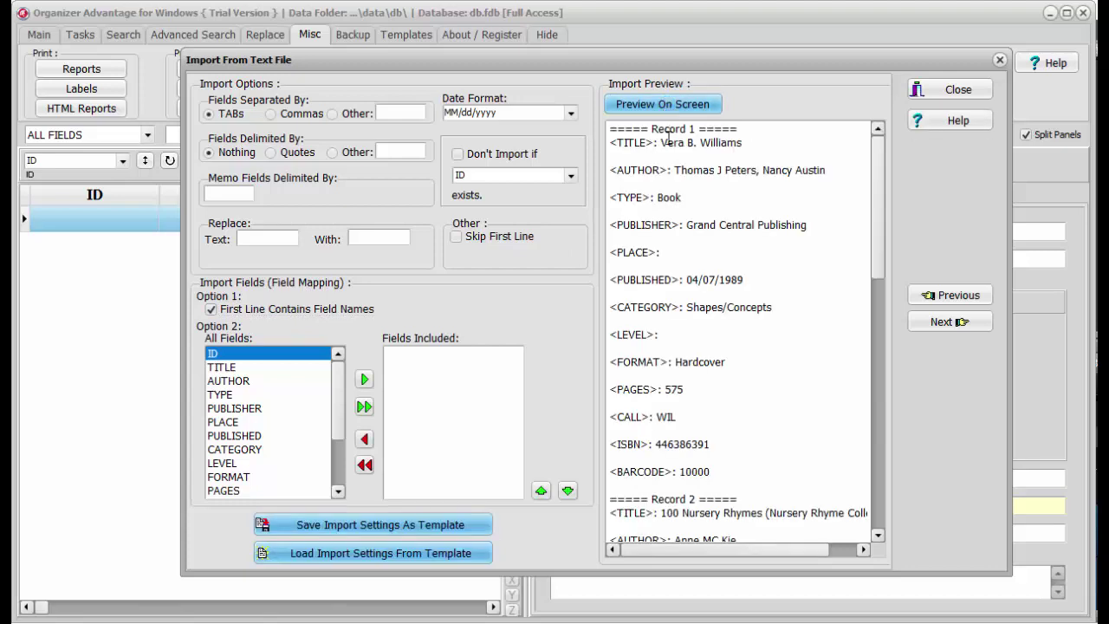
{"action": "left_click_drag", "start_coordinate": [624, 144], "coordinate": [766, 476]}
{"action": "left_click", "coordinate": [766, 469]}
Run the import of the text file into MYBOOKS and close the import window.
{"action": "left_click", "coordinate": [954, 320]}
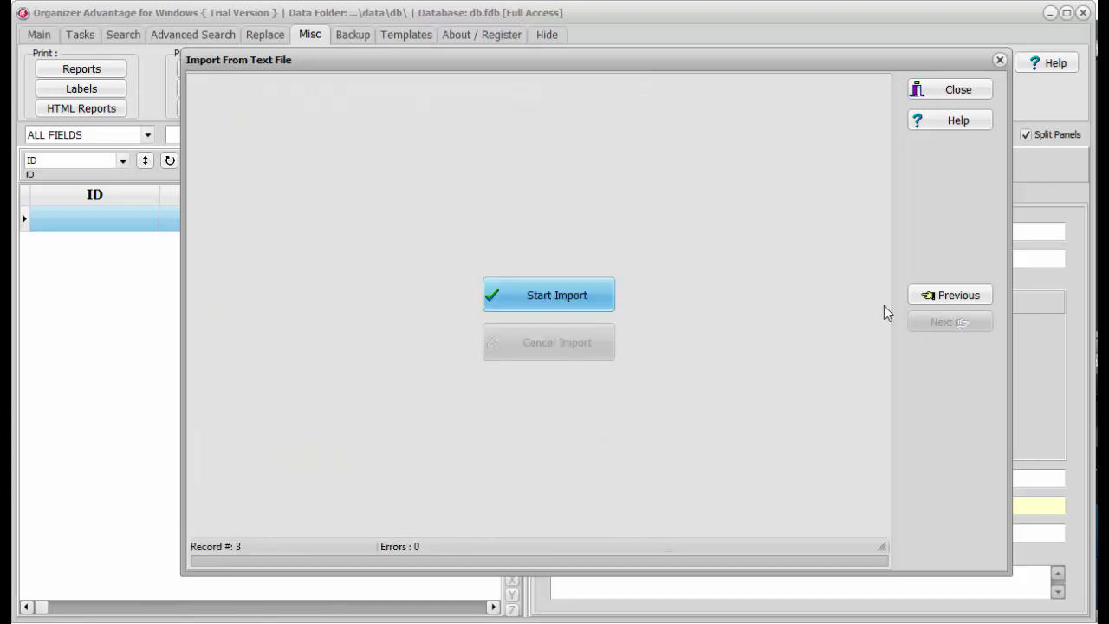
{"action": "left_click", "coordinate": [564, 296]}
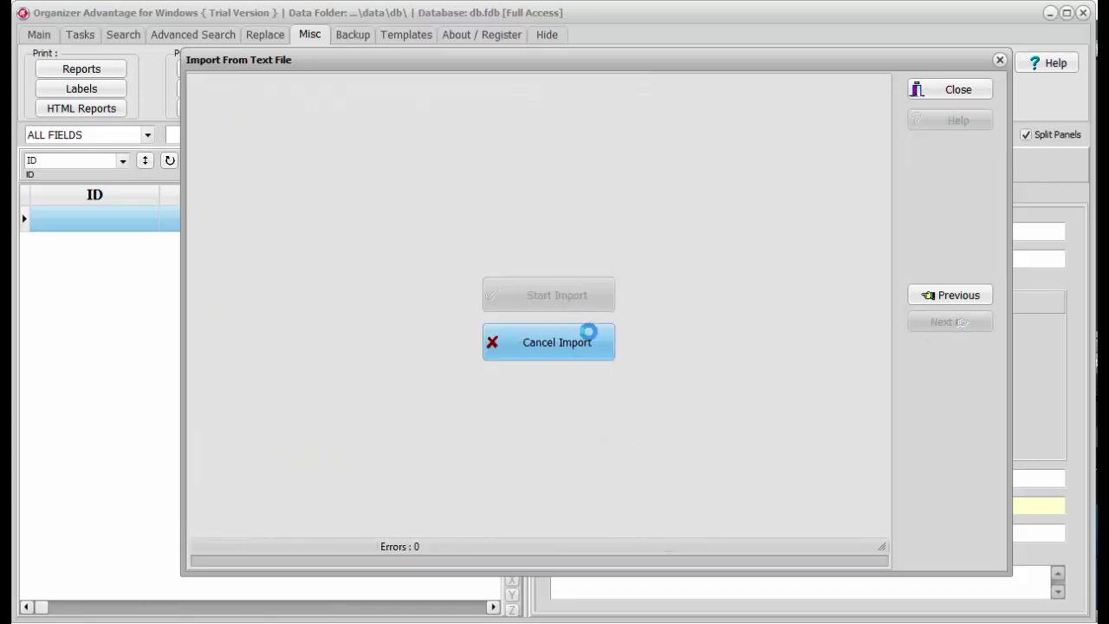
{"action": "left_click", "coordinate": [569, 344]}
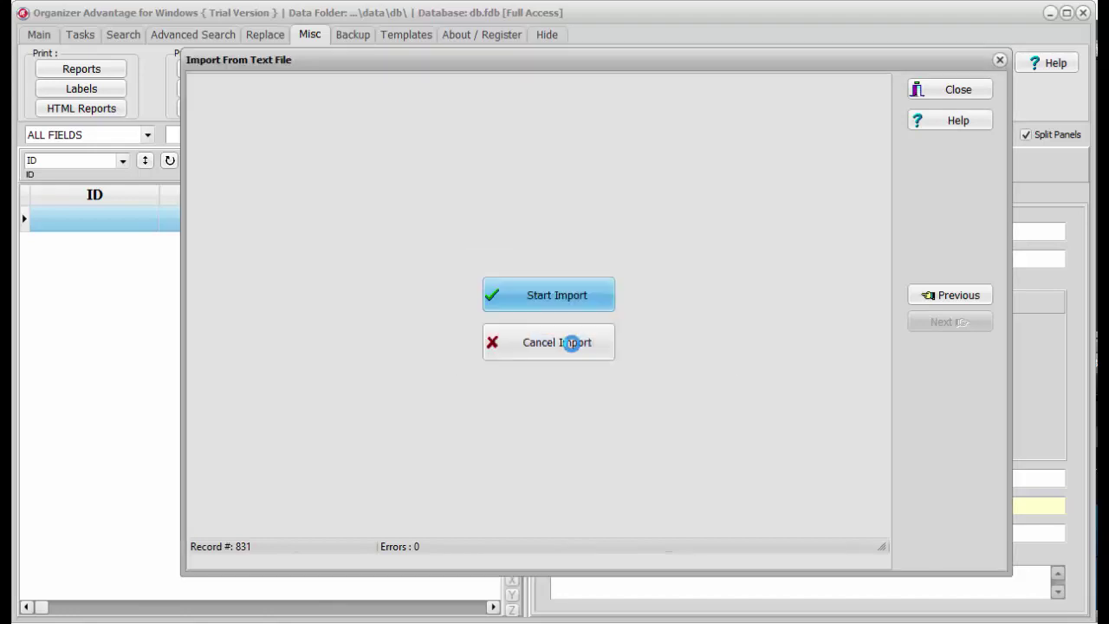
{"action": "left_click", "coordinate": [963, 90]}
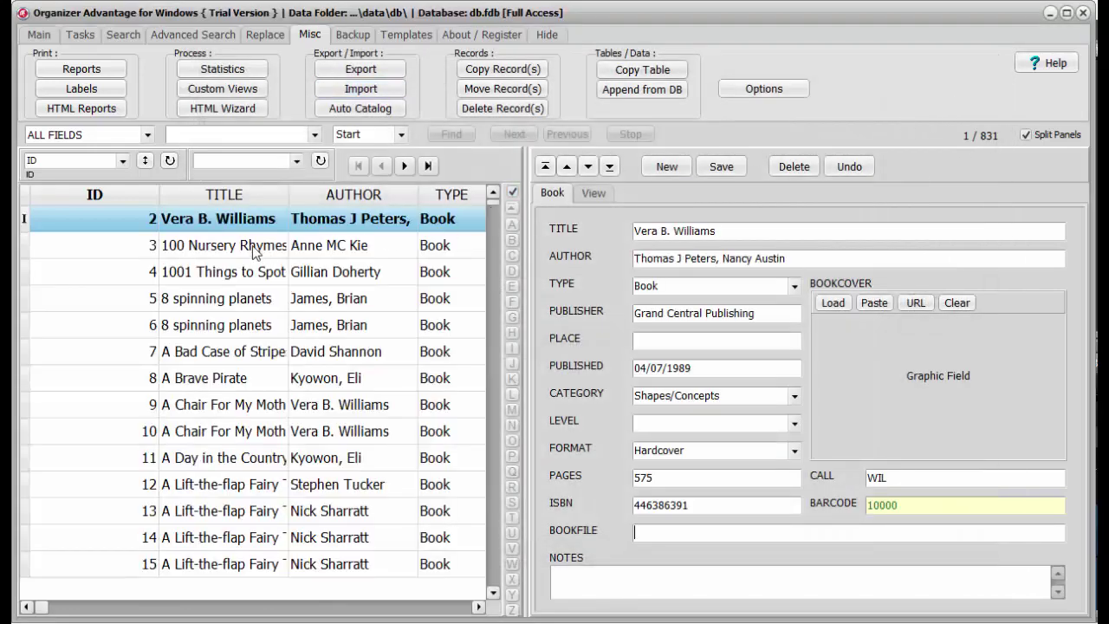
Narrow the ID column, sort the records by AUTHOR, and jump to the authors starting with I and with S.
{"action": "left_click_drag", "start_coordinate": [158, 194], "coordinate": [76, 208]}
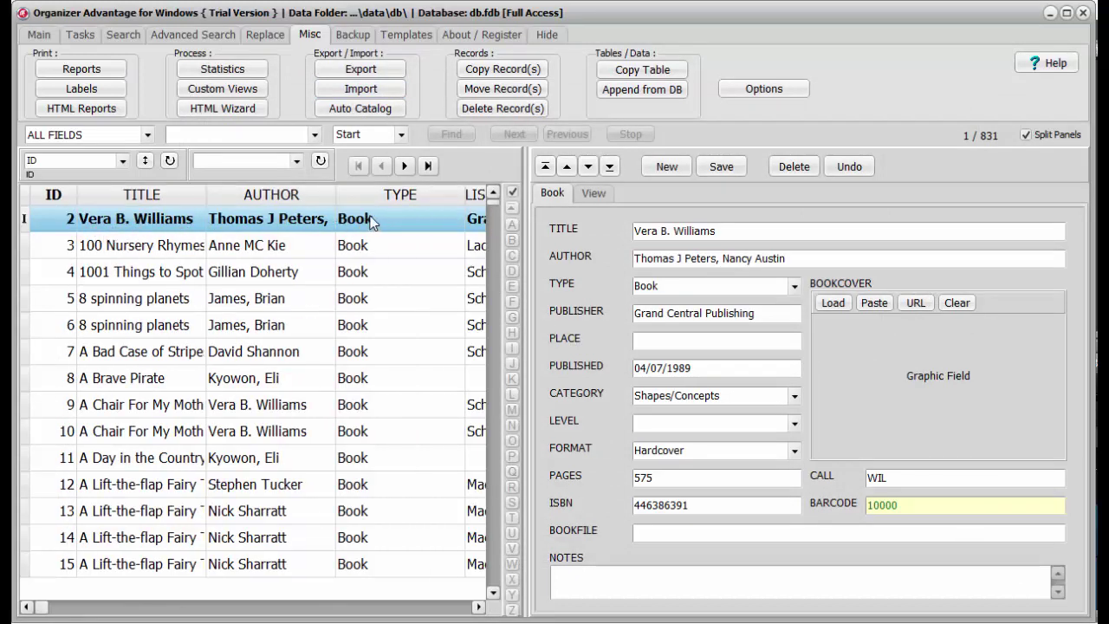
{"action": "left_click", "coordinate": [261, 196]}
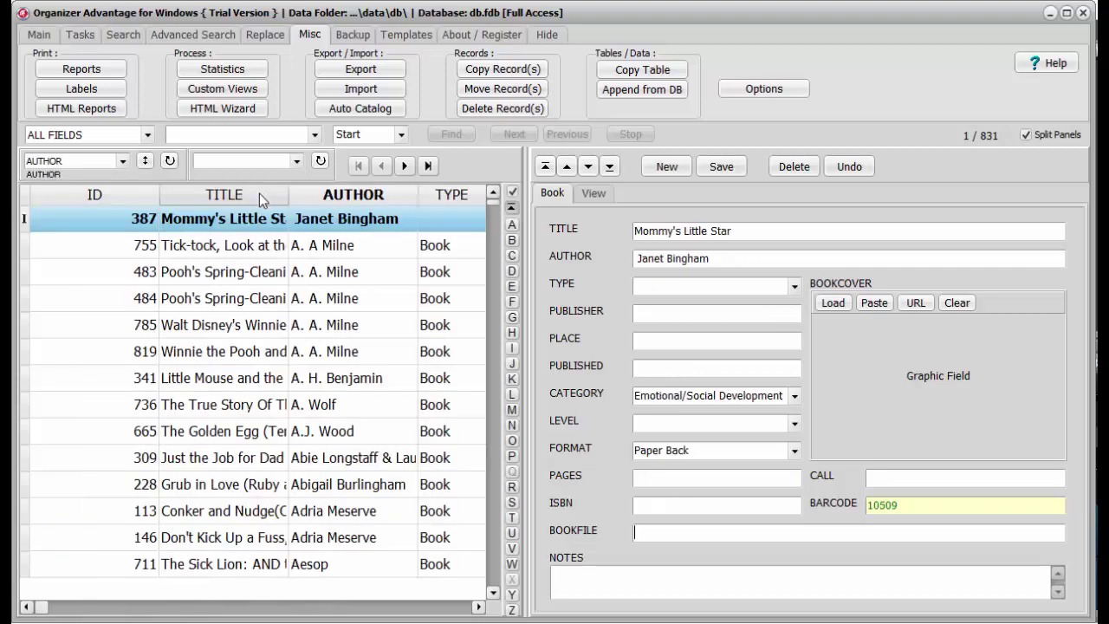
{"action": "left_click", "coordinate": [511, 348]}
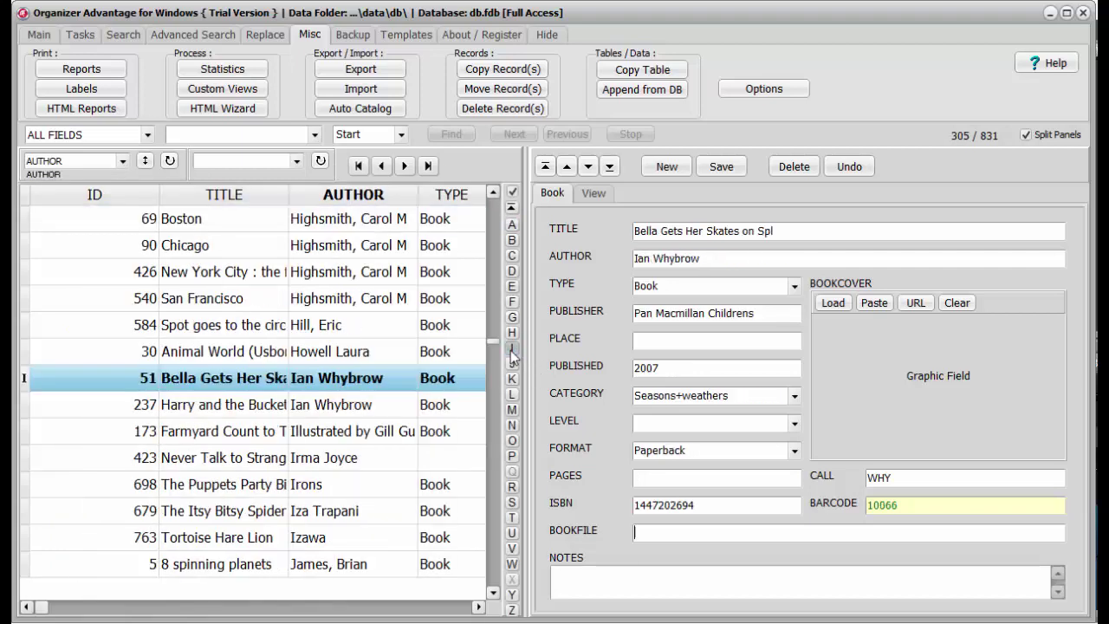
{"action": "left_click", "coordinate": [511, 502]}
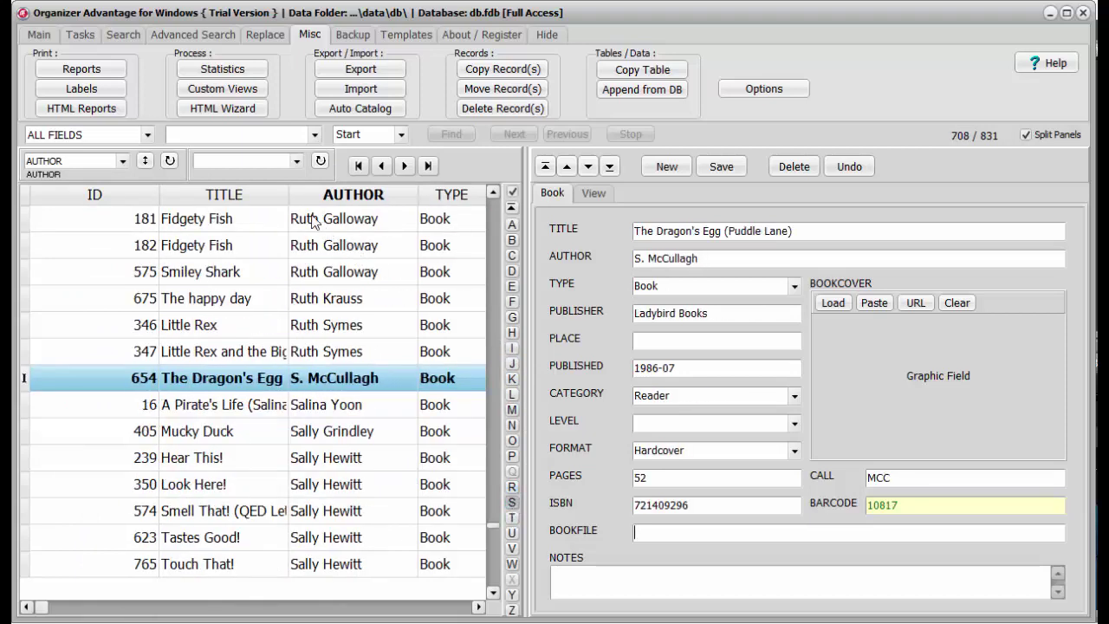
Limit the record grid's columns to TITLE, AUTHOR, CALL and BARCODE.
{"action": "right_click", "coordinate": [270, 199]}
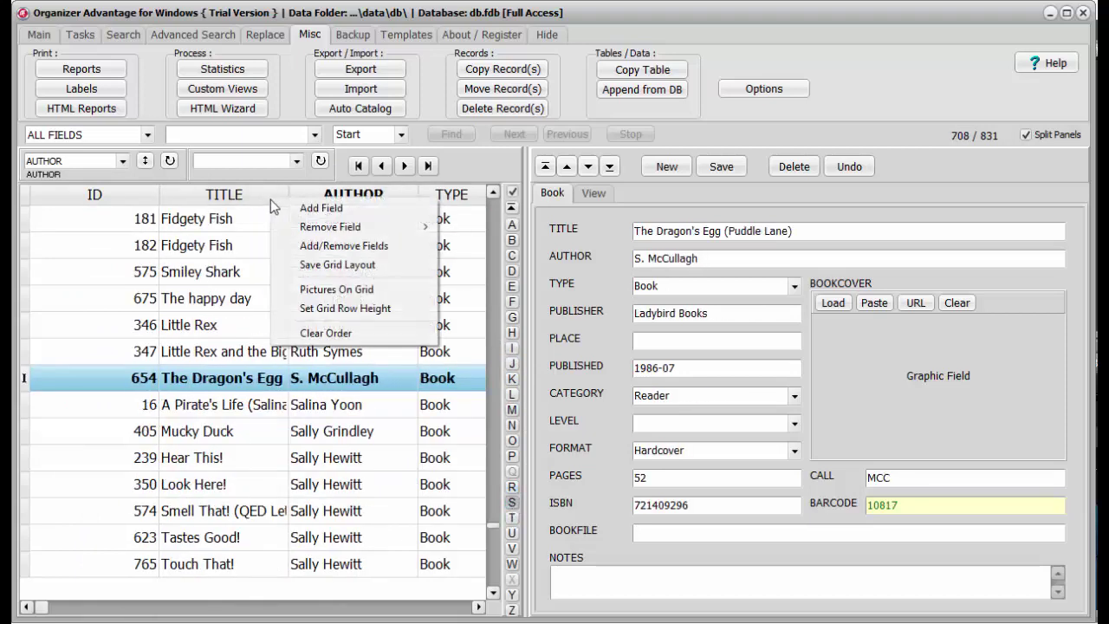
{"action": "left_click", "coordinate": [388, 245]}
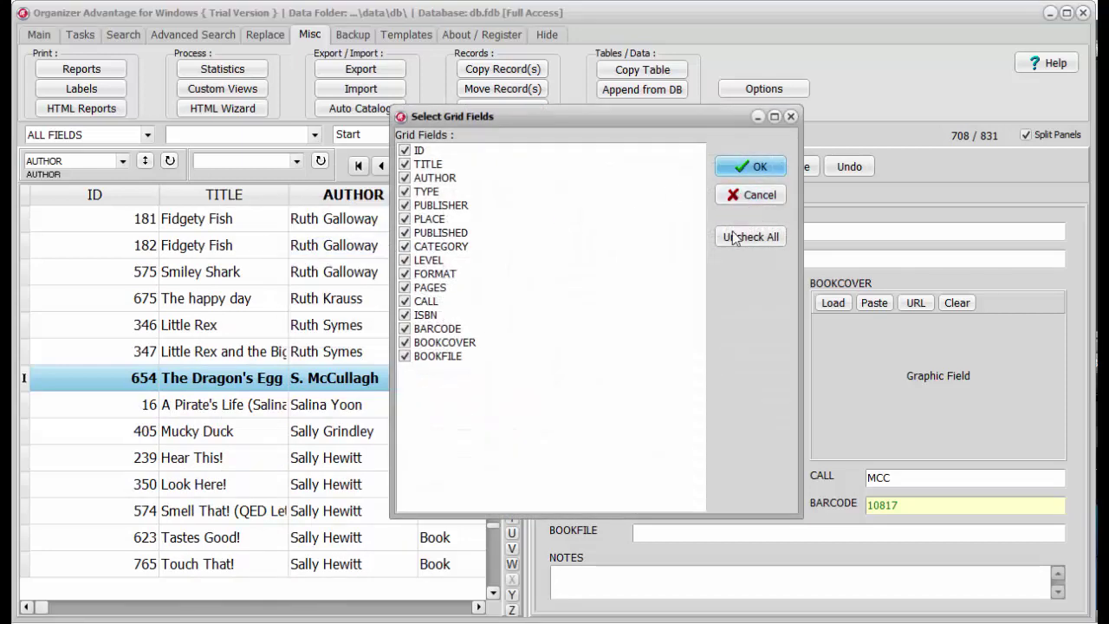
{"action": "left_click", "coordinate": [730, 238]}
{"action": "left_click", "coordinate": [404, 165]}
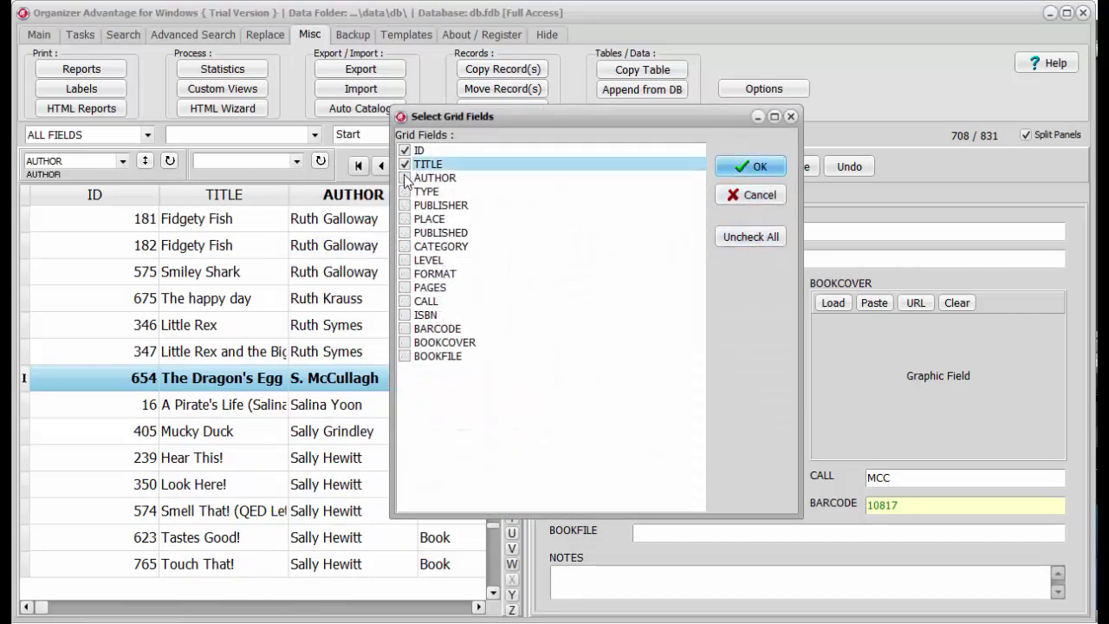
{"action": "left_click", "coordinate": [405, 178]}
{"action": "left_click", "coordinate": [405, 150]}
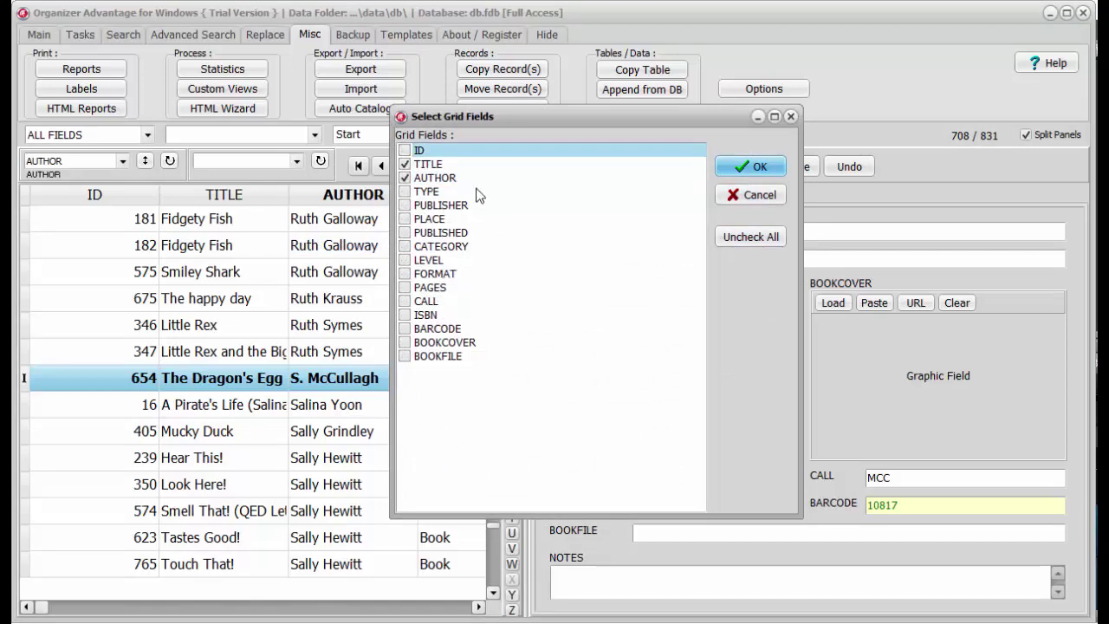
{"action": "left_click", "coordinate": [405, 301]}
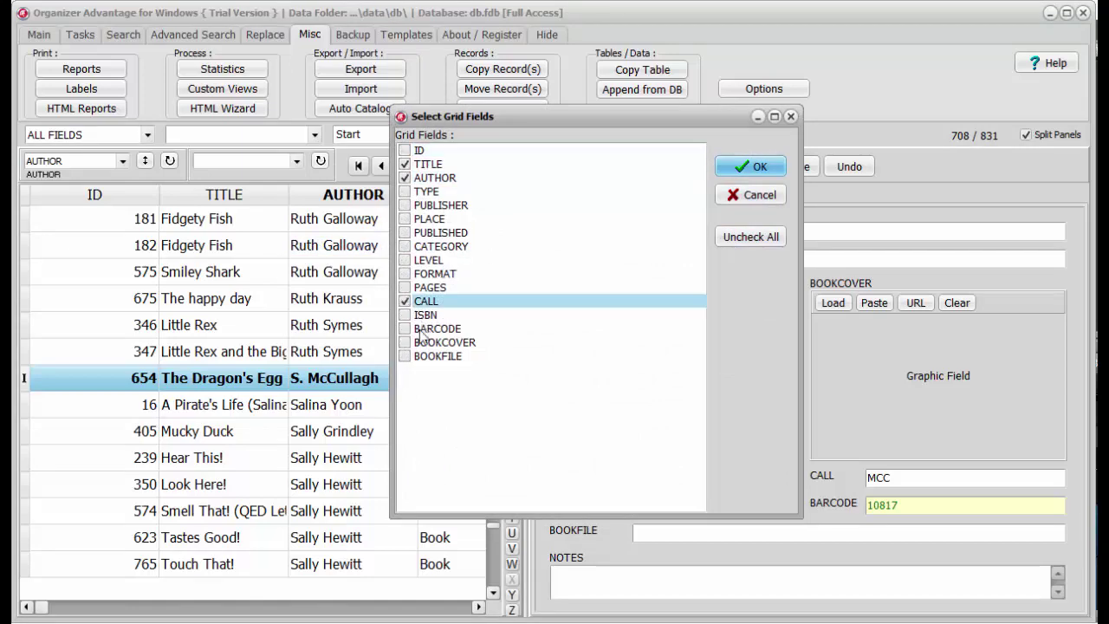
{"action": "left_click", "coordinate": [405, 329]}
{"action": "left_click", "coordinate": [729, 173]}
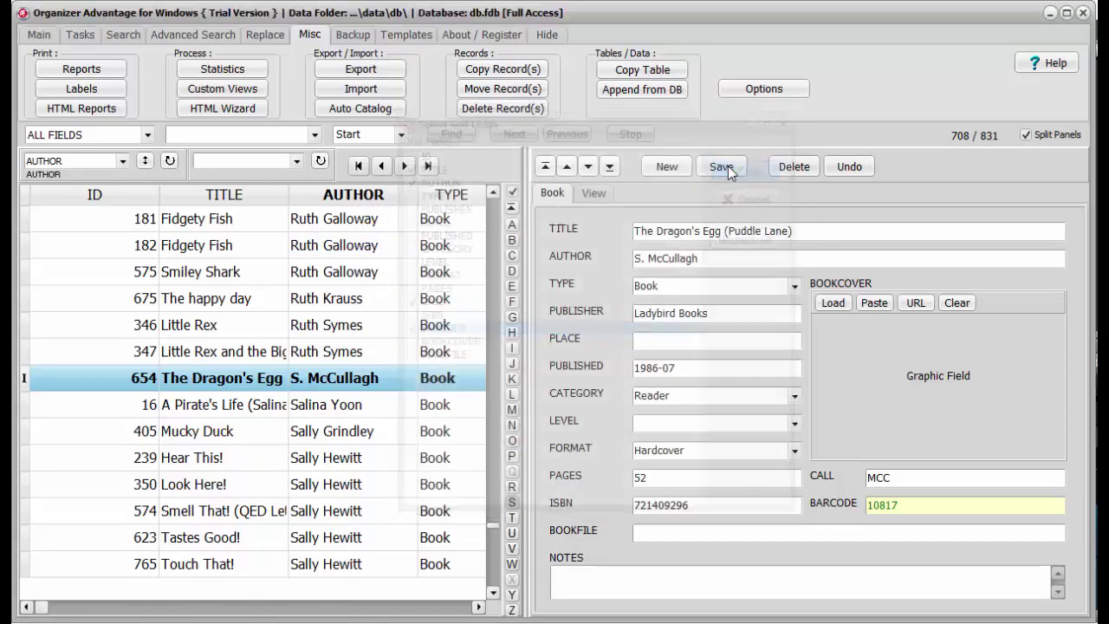
Widen the record grid panel slightly, adjust the CALL and BARCODE column widths, and add TITLE to the sort order after AUTHOR.
{"action": "left_click_drag", "start_coordinate": [526, 207], "coordinate": [543, 208]}
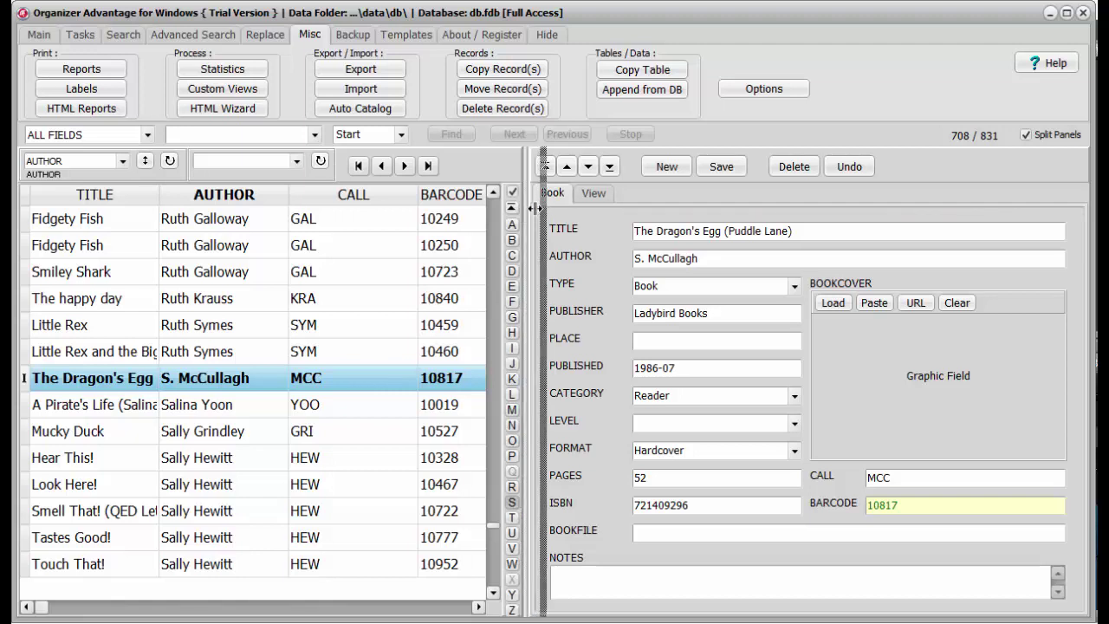
{"action": "left_click_drag", "start_coordinate": [417, 194], "coordinate": [356, 222]}
{"action": "left_click_drag", "start_coordinate": [490, 200], "coordinate": [452, 217]}
{"action": "left_click", "coordinate": [99, 197]}
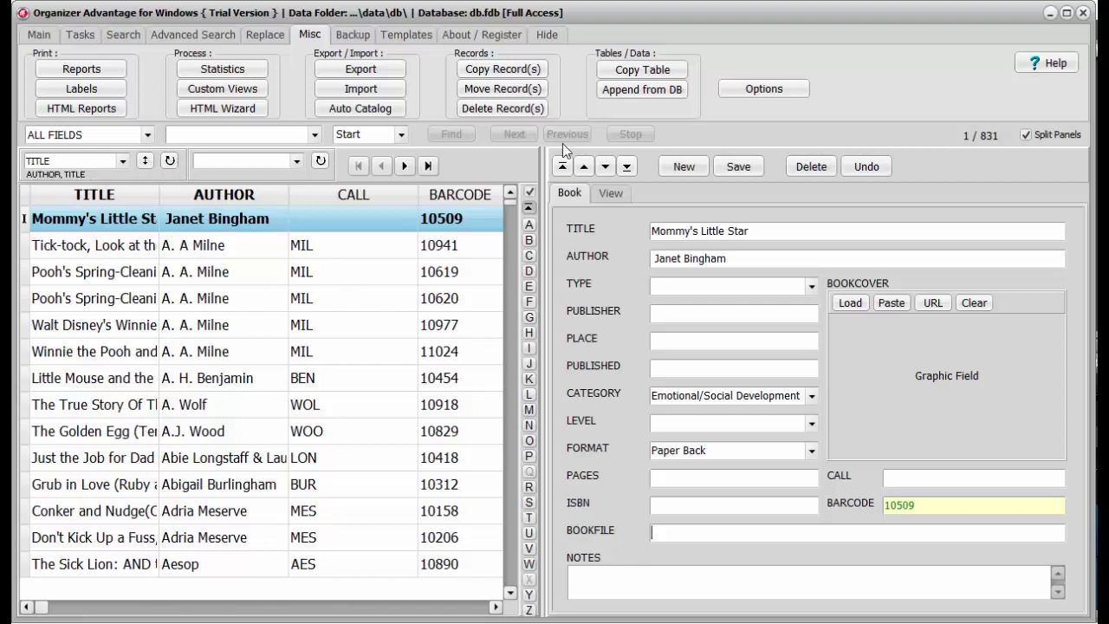
Open the NEW LABELS layout for printing labels from the MYBOOKS table.
{"action": "left_click", "coordinate": [33, 34]}
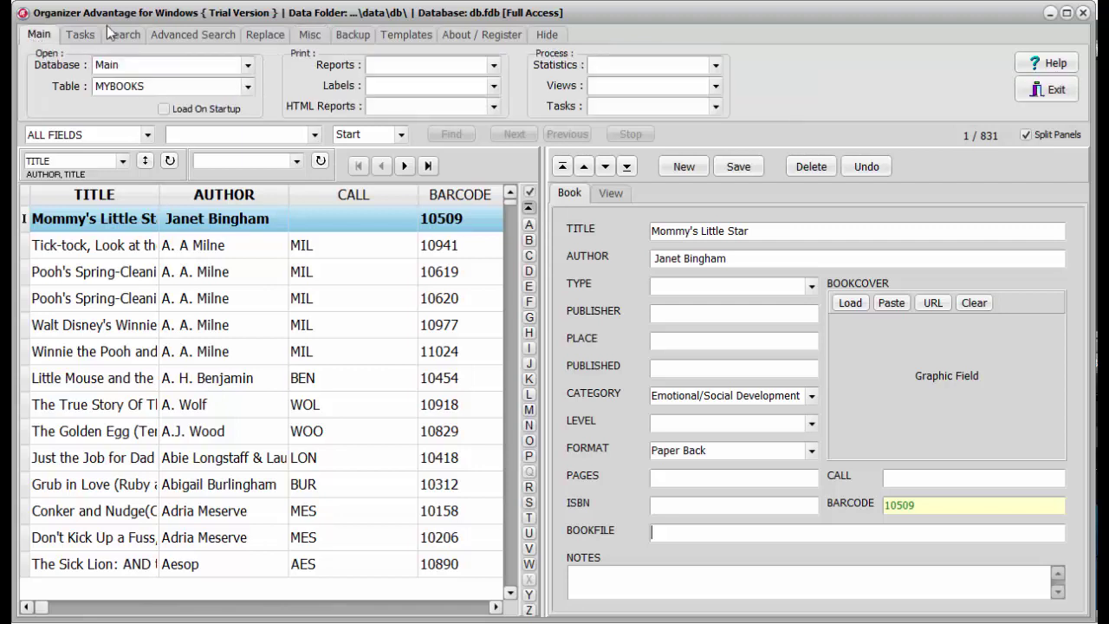
{"action": "left_click", "coordinate": [493, 86]}
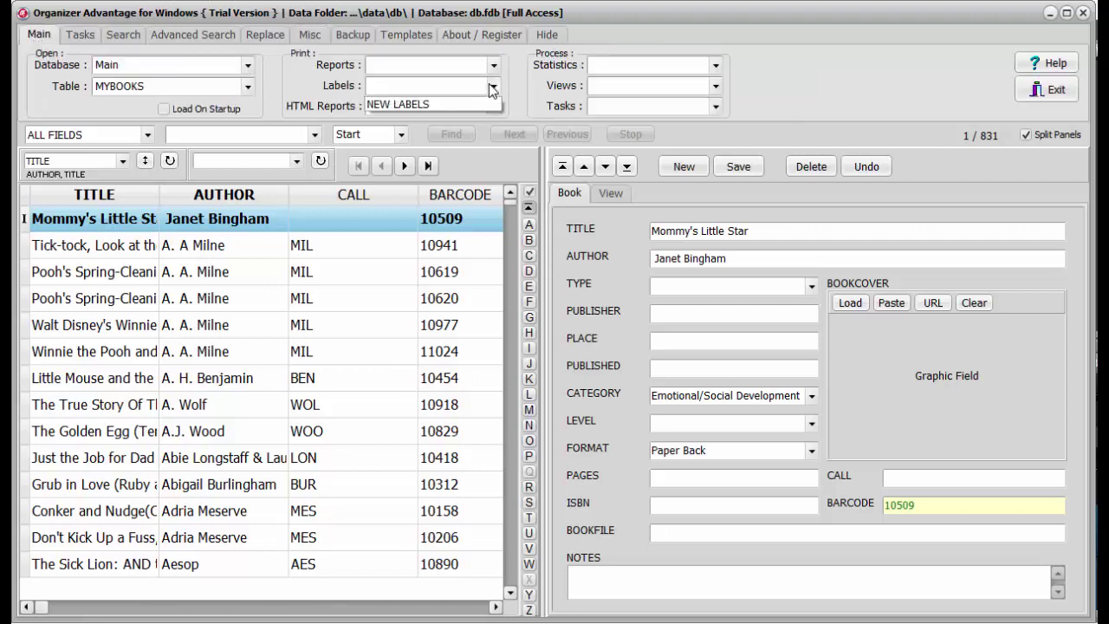
{"action": "left_click", "coordinate": [412, 105]}
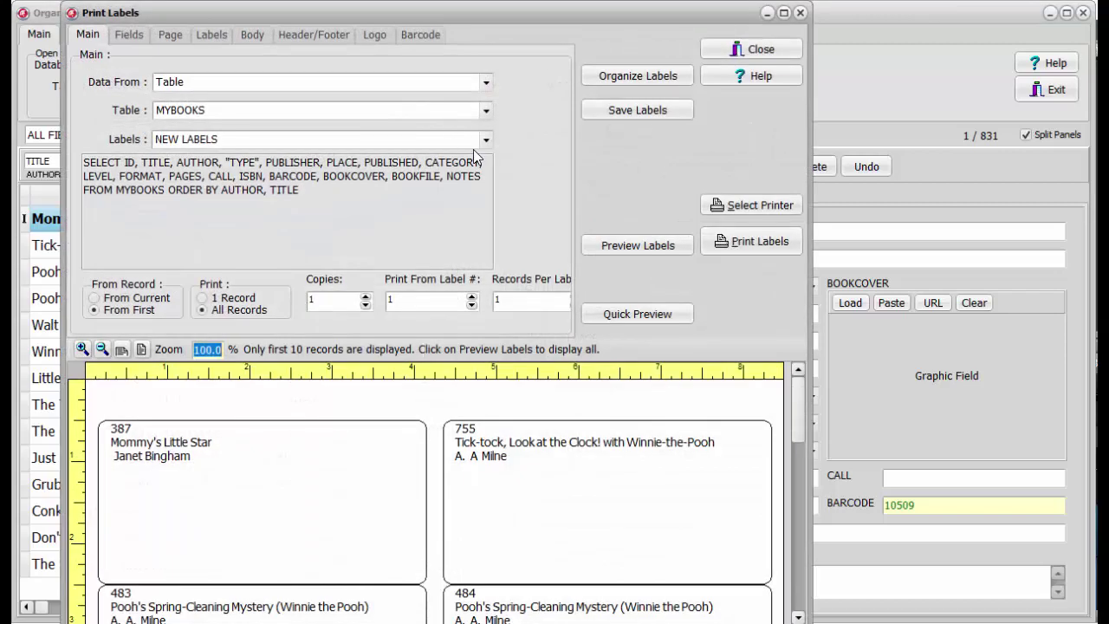
Replace all fields included on the labels with TITLE and BARCODE.
{"action": "left_click", "coordinate": [129, 35]}
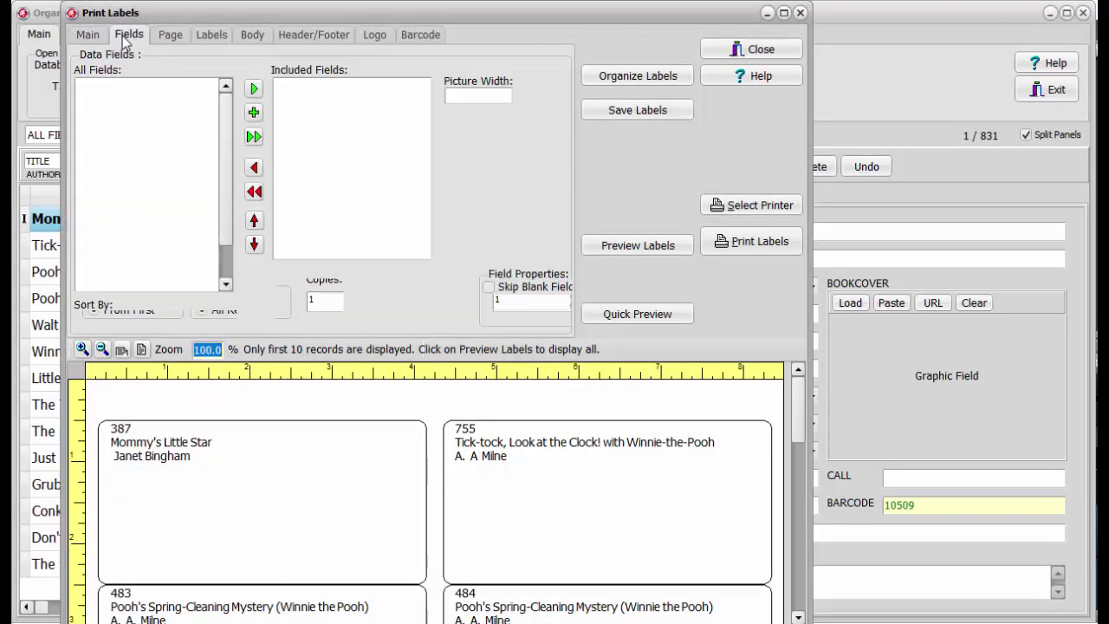
{"action": "left_click", "coordinate": [254, 191]}
{"action": "left_click", "coordinate": [110, 101]}
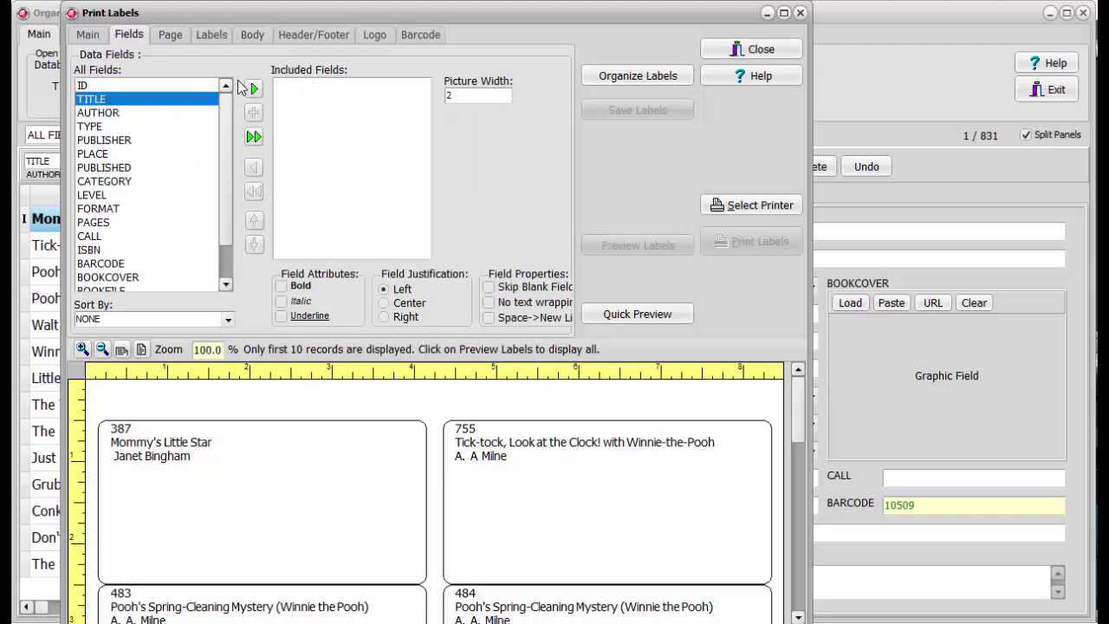
{"action": "left_click", "coordinate": [253, 89]}
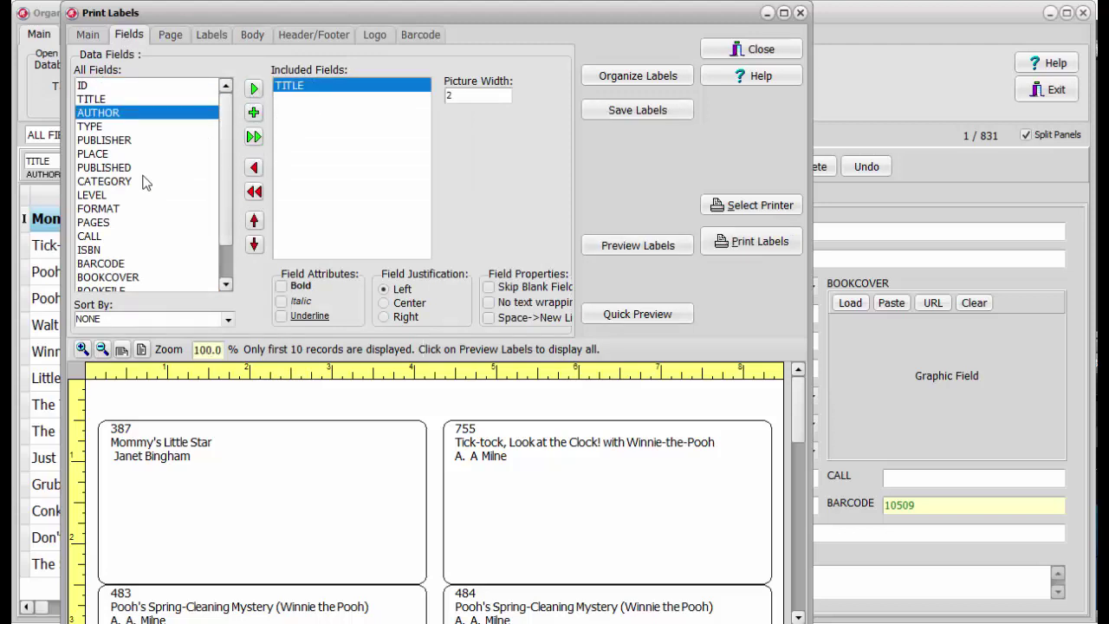
{"action": "left_click", "coordinate": [113, 263]}
{"action": "left_click", "coordinate": [253, 90]}
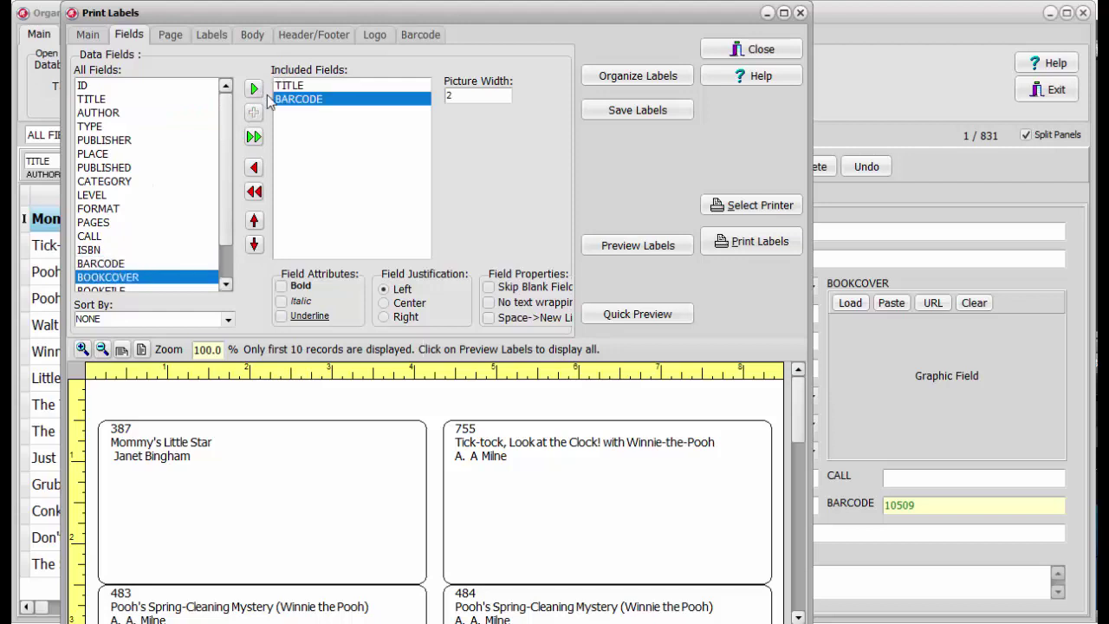
Set BARCODE as the labels' bar code field and refresh the quick preview.
{"action": "left_click", "coordinate": [422, 35]}
{"action": "left_click", "coordinate": [423, 92]}
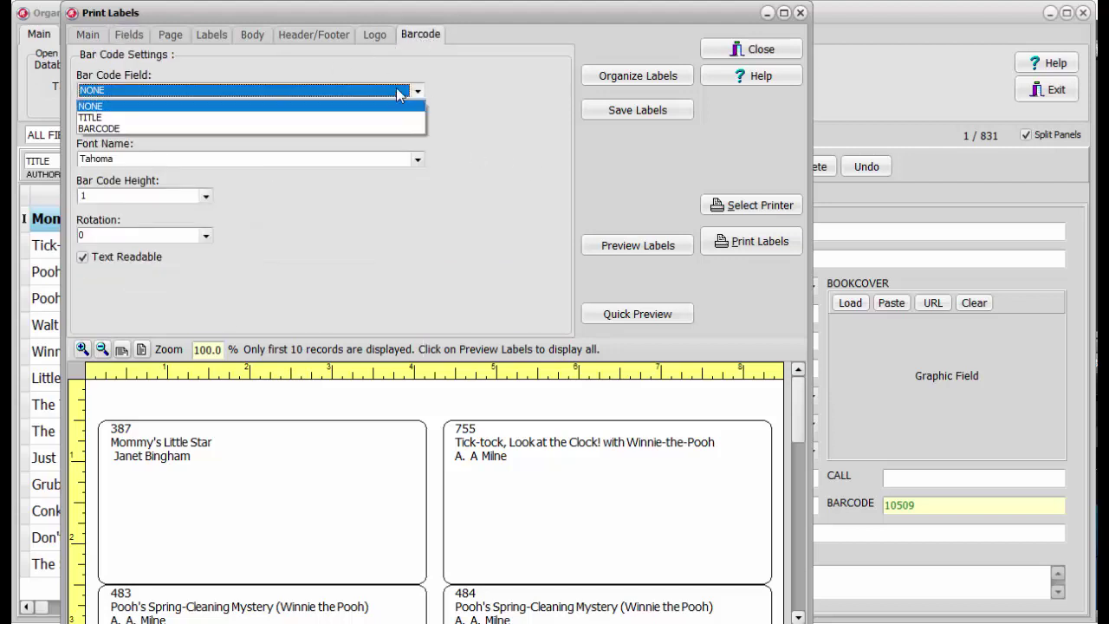
{"action": "left_click", "coordinate": [111, 128]}
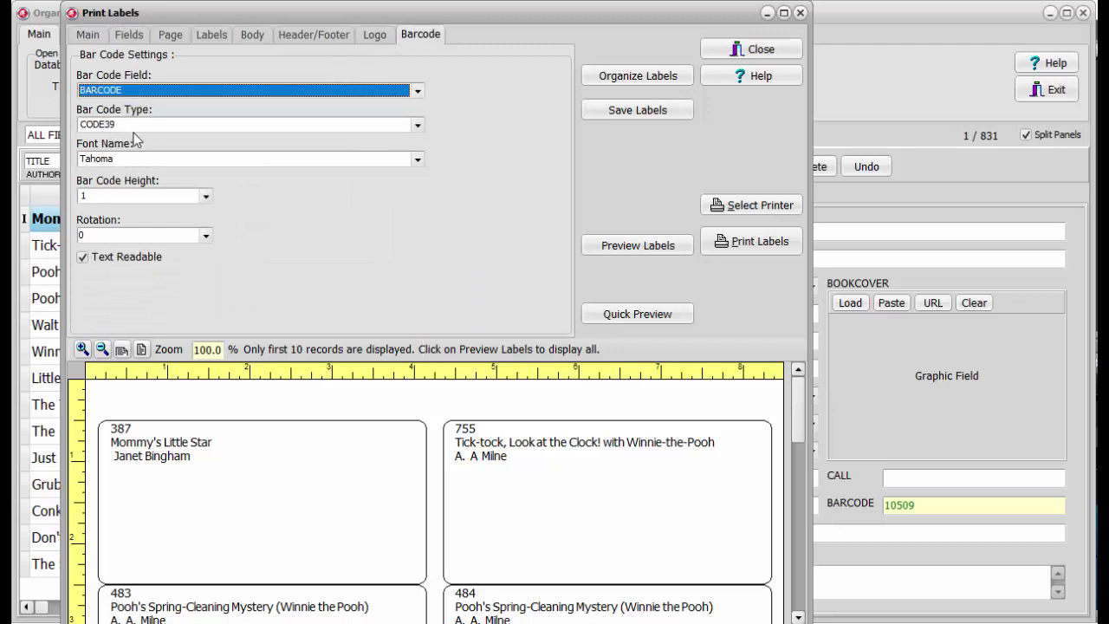
{"action": "left_click", "coordinate": [603, 317]}
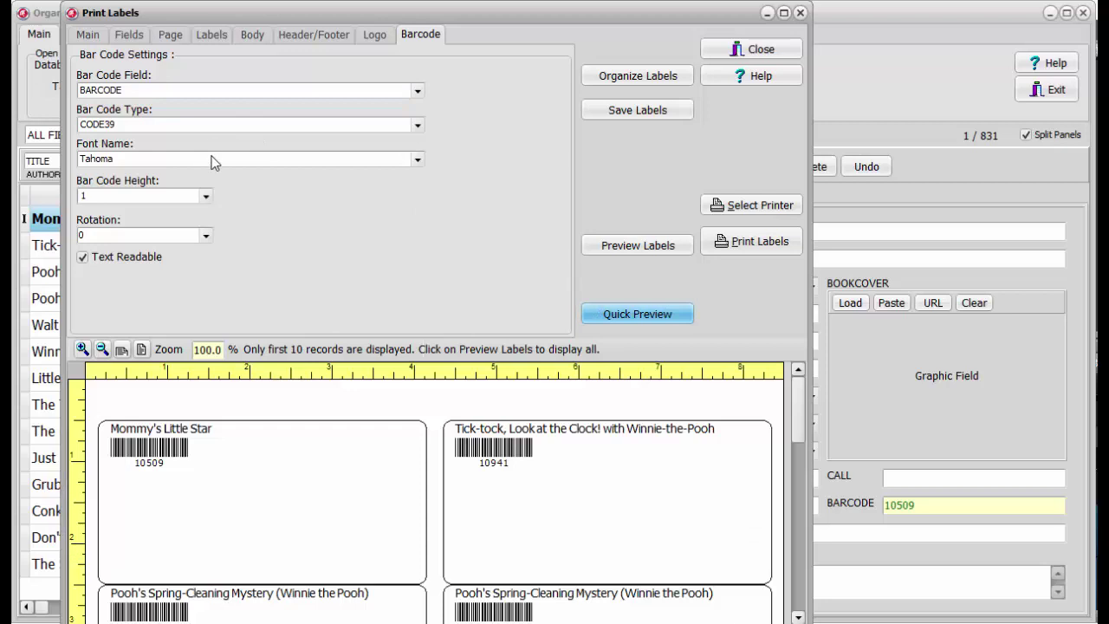
Set the bar code height to 5 and update the quick preview of the labels.
{"action": "left_click", "coordinate": [206, 195]}
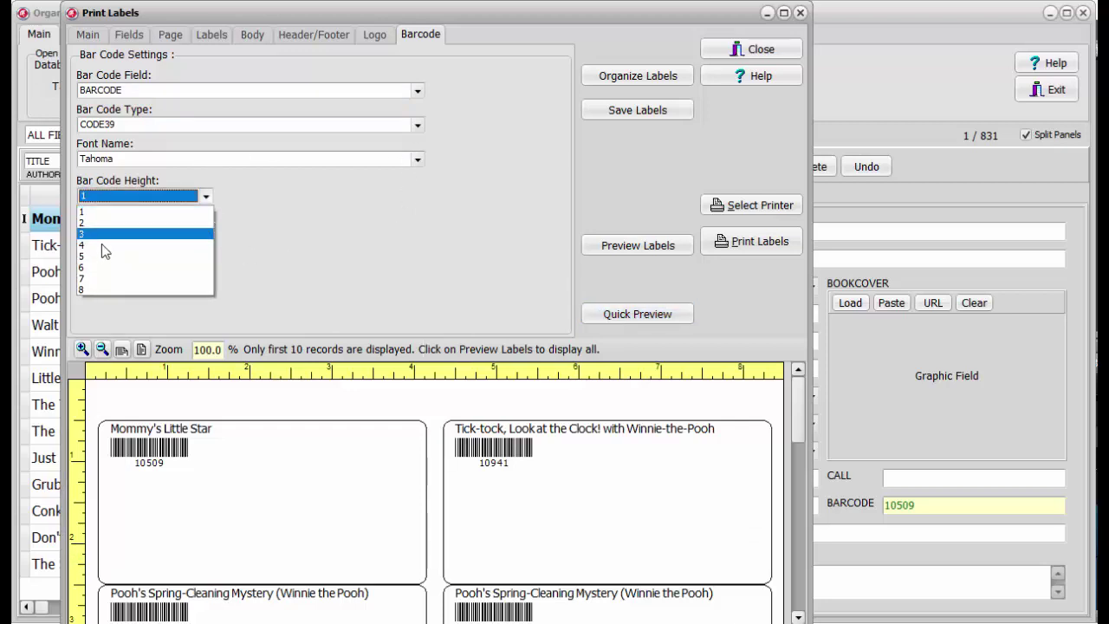
{"action": "left_click", "coordinate": [97, 260]}
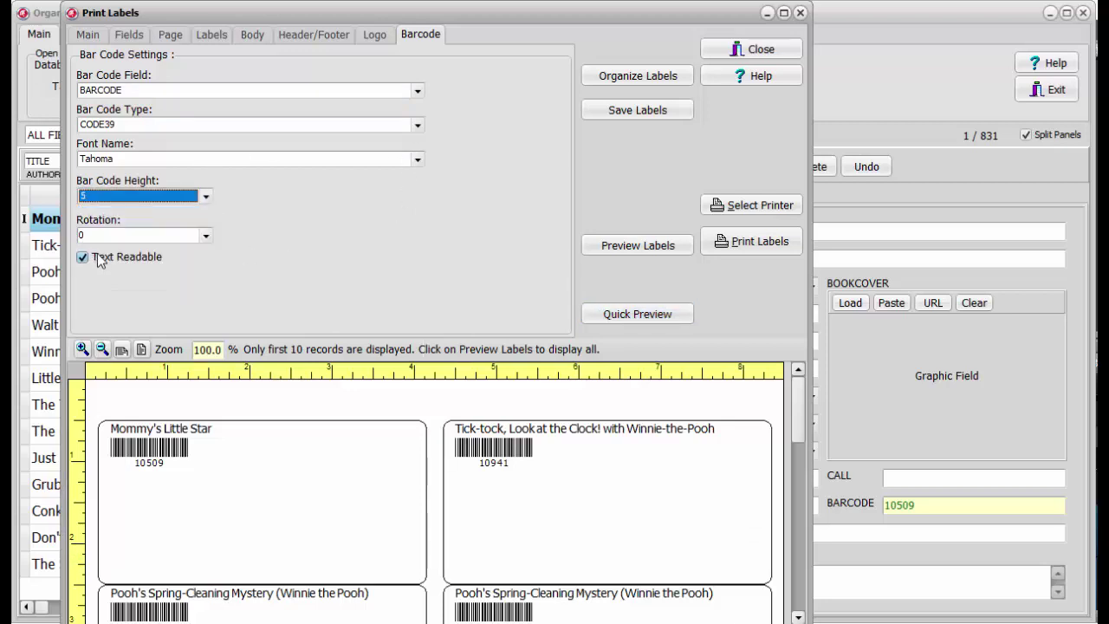
{"action": "left_click", "coordinate": [628, 314]}
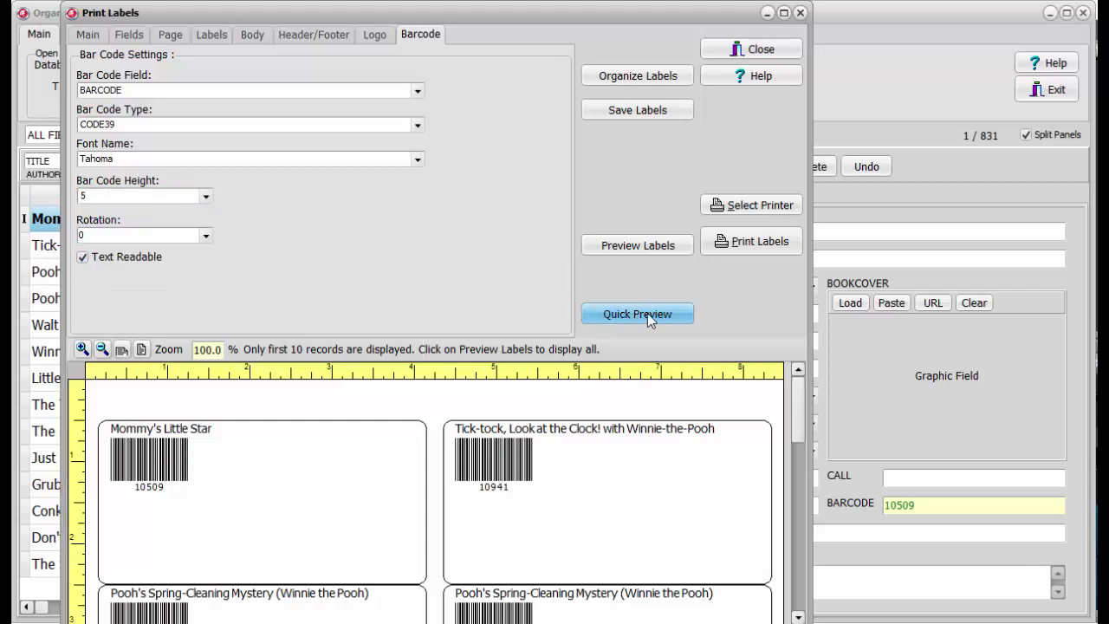
Preview the complete set of book labels, and close the preview and the label settings.
{"action": "left_click", "coordinate": [636, 245]}
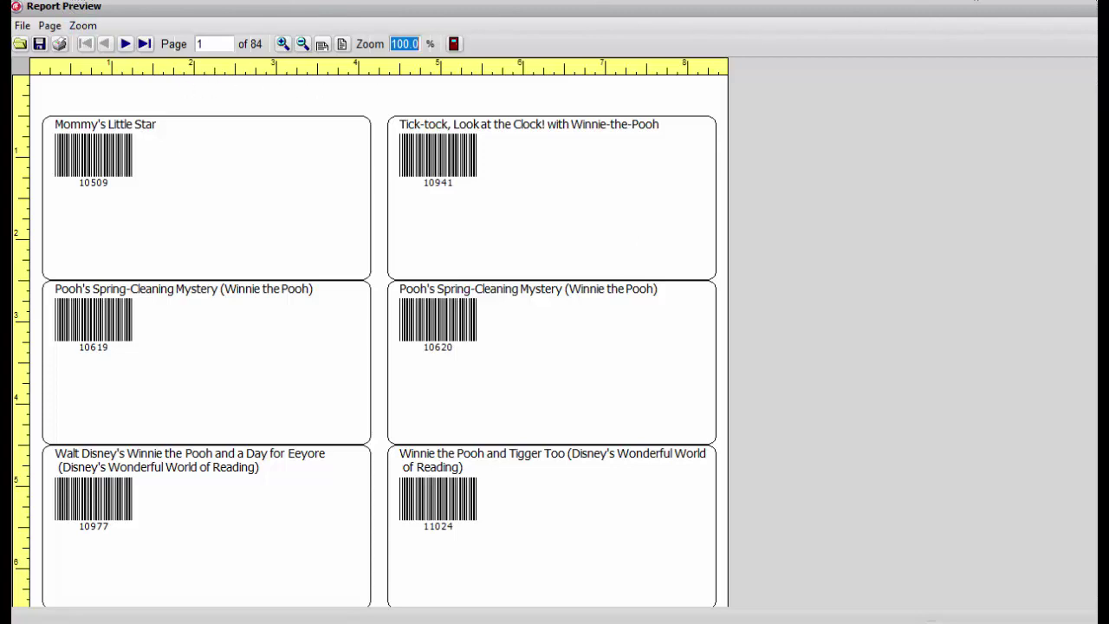
{"action": "key", "text": "Escape"}
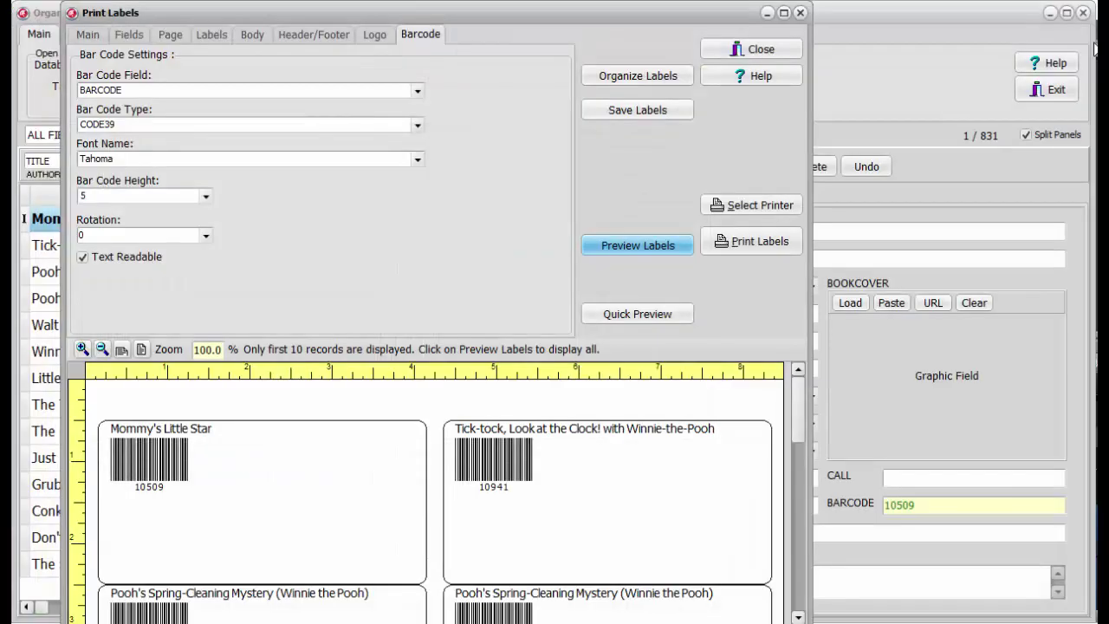
{"action": "left_click", "coordinate": [756, 55]}
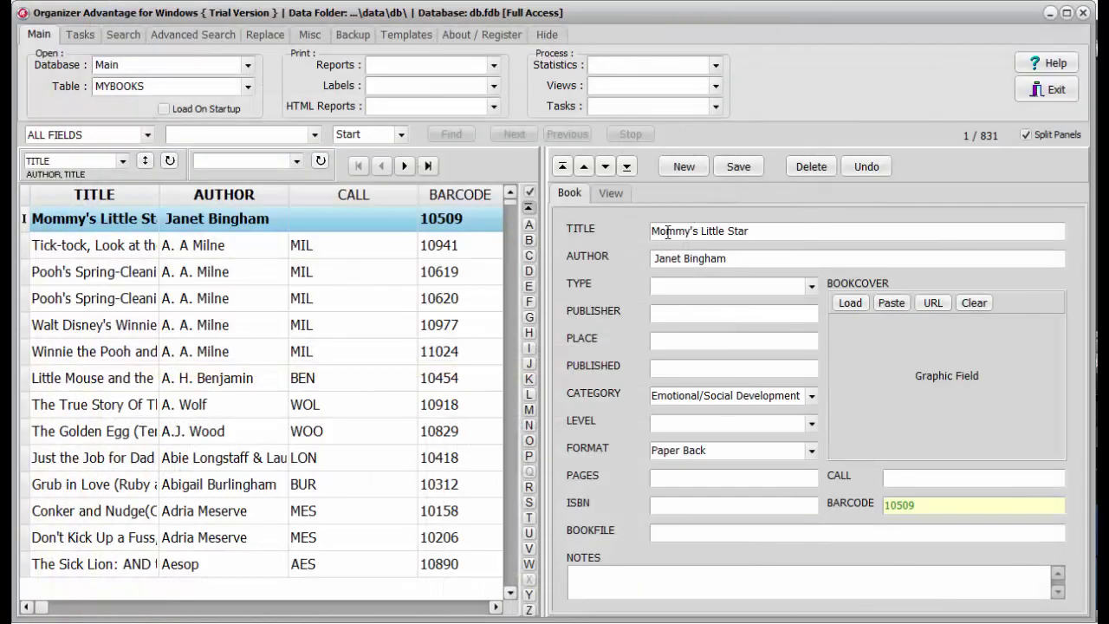
Copy "or Dad" from the title of the book "Just the Job for Dad" and paste it as the search text.
{"action": "left_click", "coordinate": [225, 437]}
{"action": "right_click", "coordinate": [226, 438]}
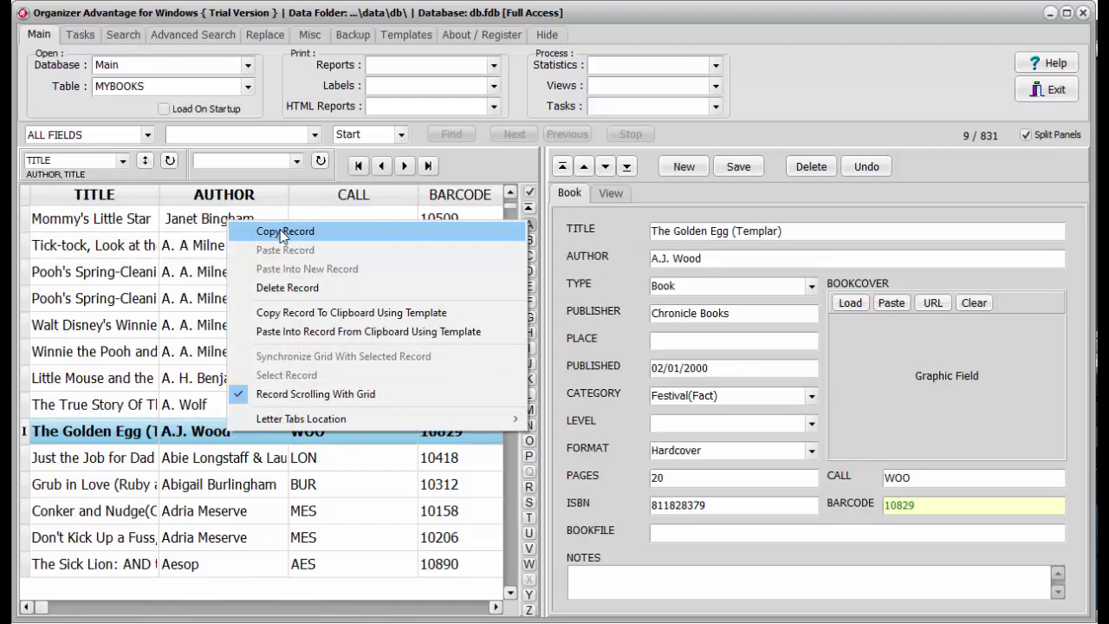
{"action": "left_click", "coordinate": [202, 453]}
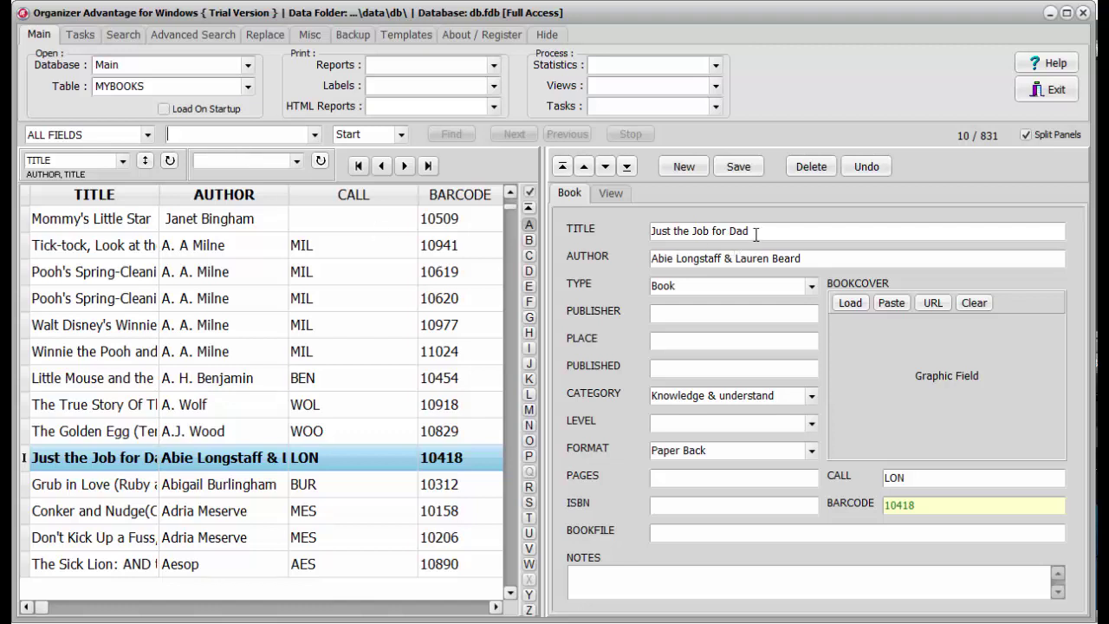
{"action": "left_click_drag", "start_coordinate": [740, 232], "coordinate": [716, 236]}
{"action": "right_click", "coordinate": [727, 229]}
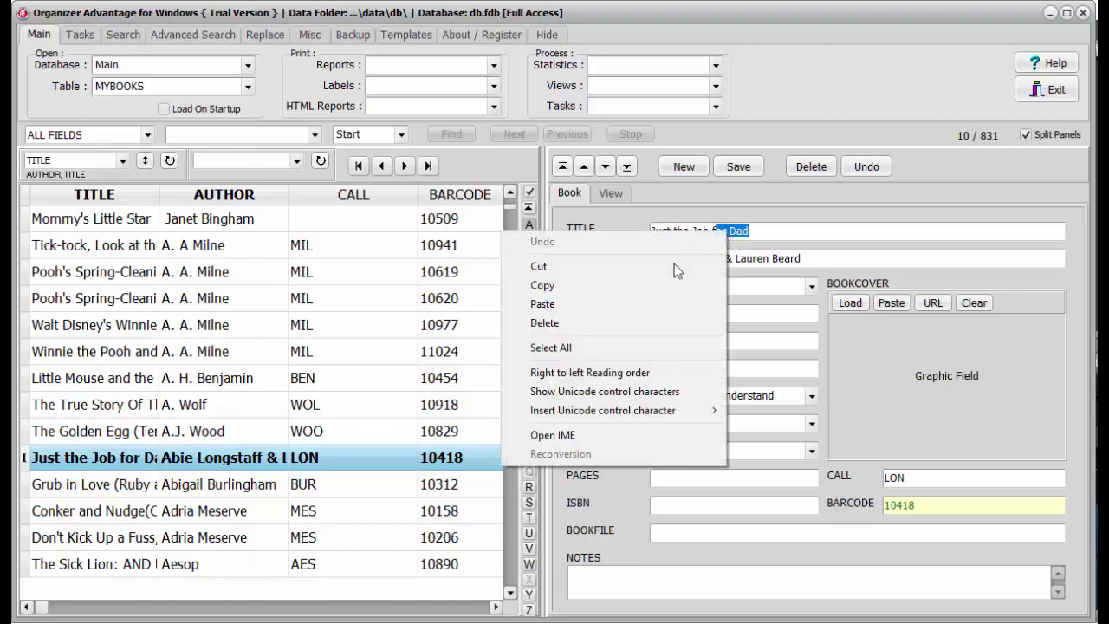
{"action": "left_click", "coordinate": [565, 285]}
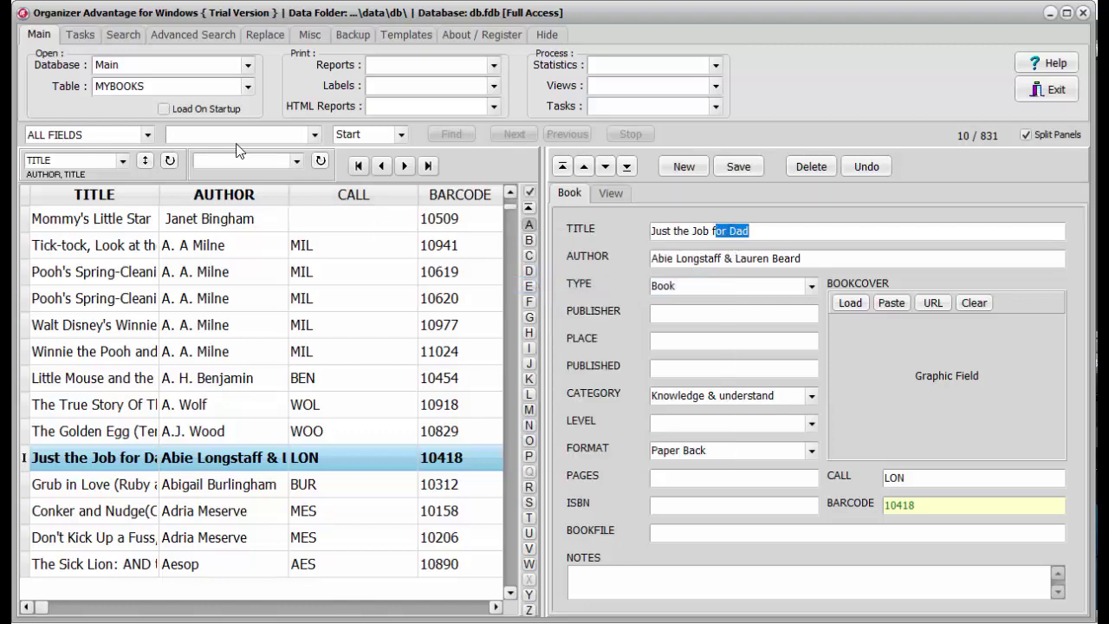
{"action": "right_click", "coordinate": [26, 136]}
{"action": "left_click", "coordinate": [99, 216]}
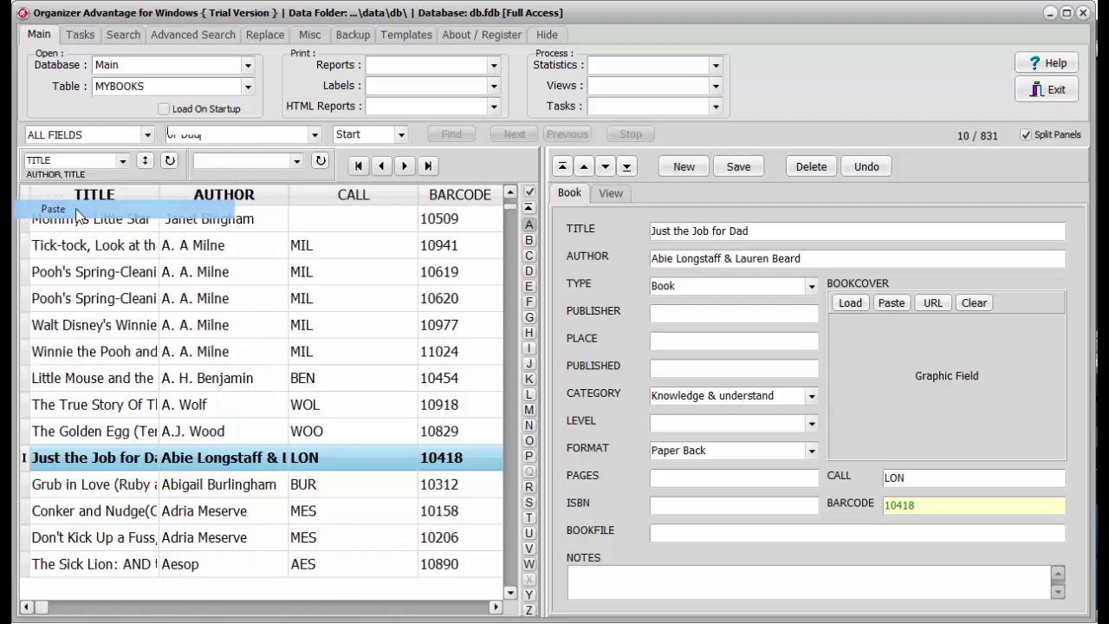
Search all fields for "or Dad" from the start of the table and look for the next match.
{"action": "left_click", "coordinate": [450, 134]}
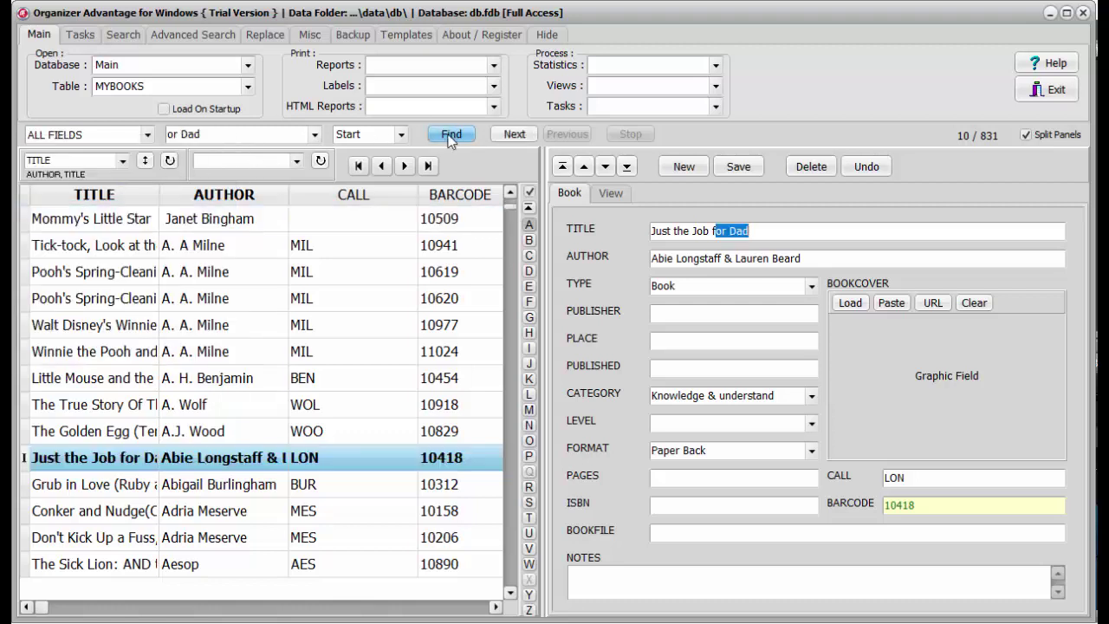
{"action": "left_click", "coordinate": [515, 135]}
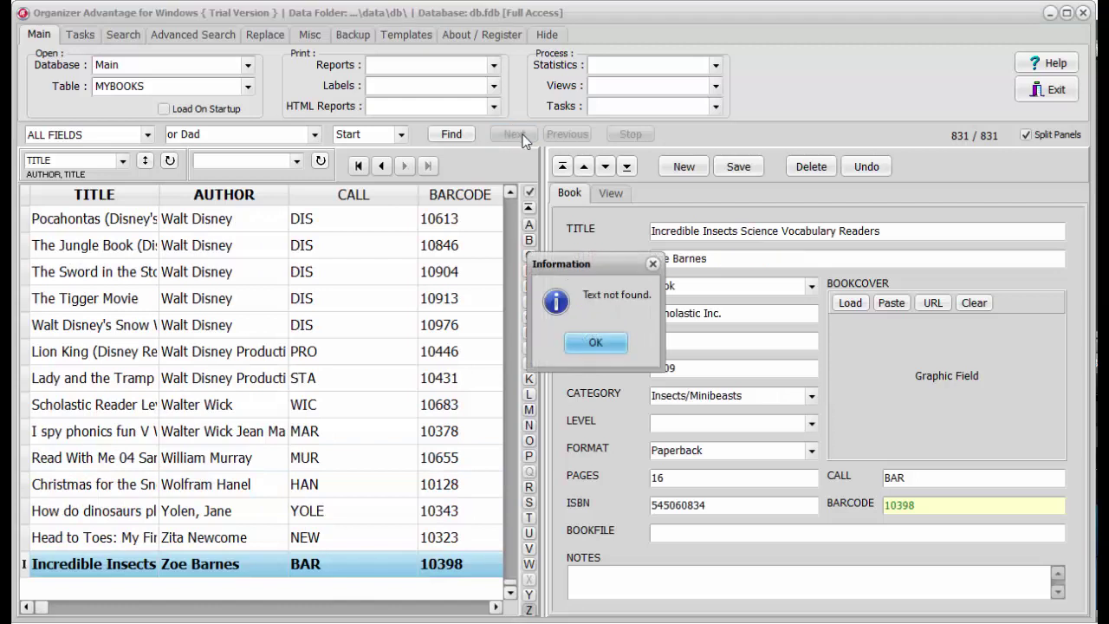
{"action": "left_click", "coordinate": [595, 343]}
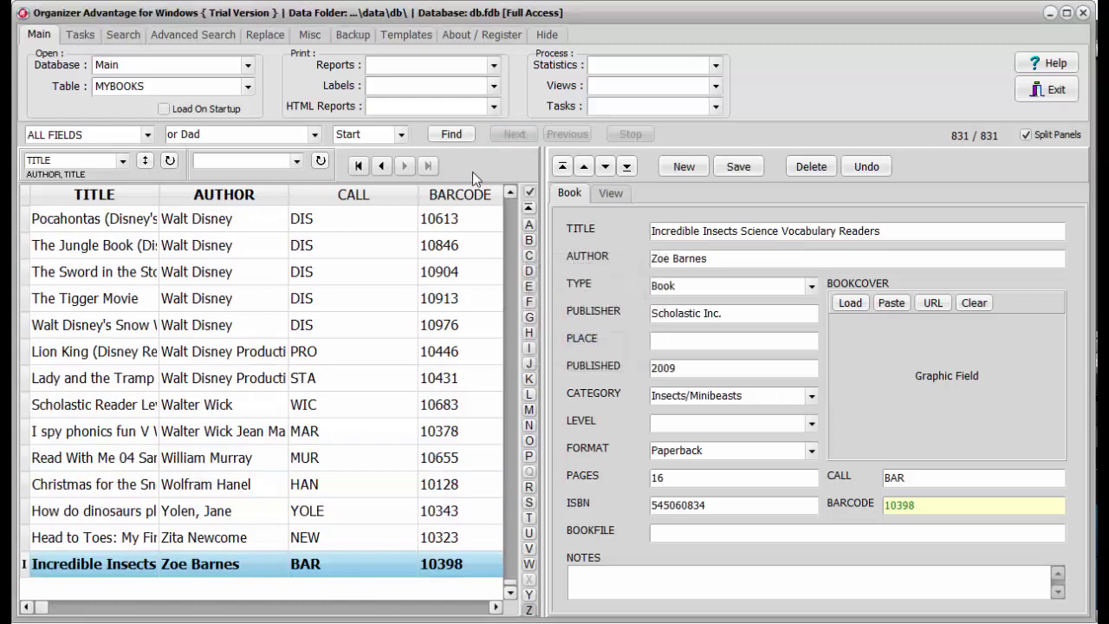
Switch the search mode to Non Stop and try it for "or Dad" across all fields.
{"action": "left_click", "coordinate": [383, 136]}
{"action": "left_click", "coordinate": [368, 179]}
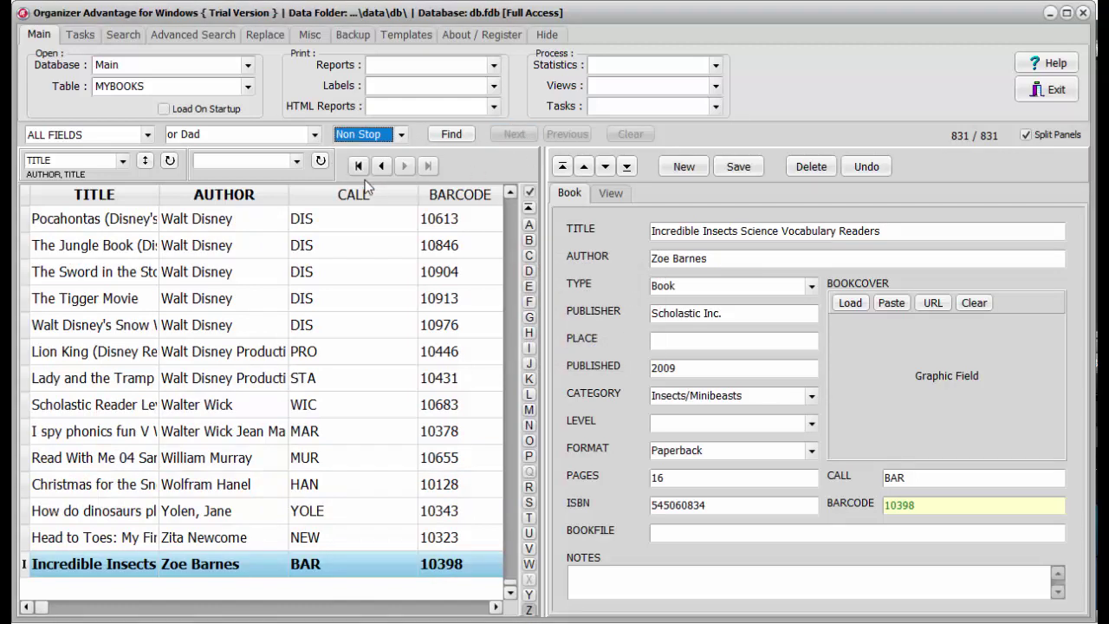
{"action": "left_click", "coordinate": [461, 137]}
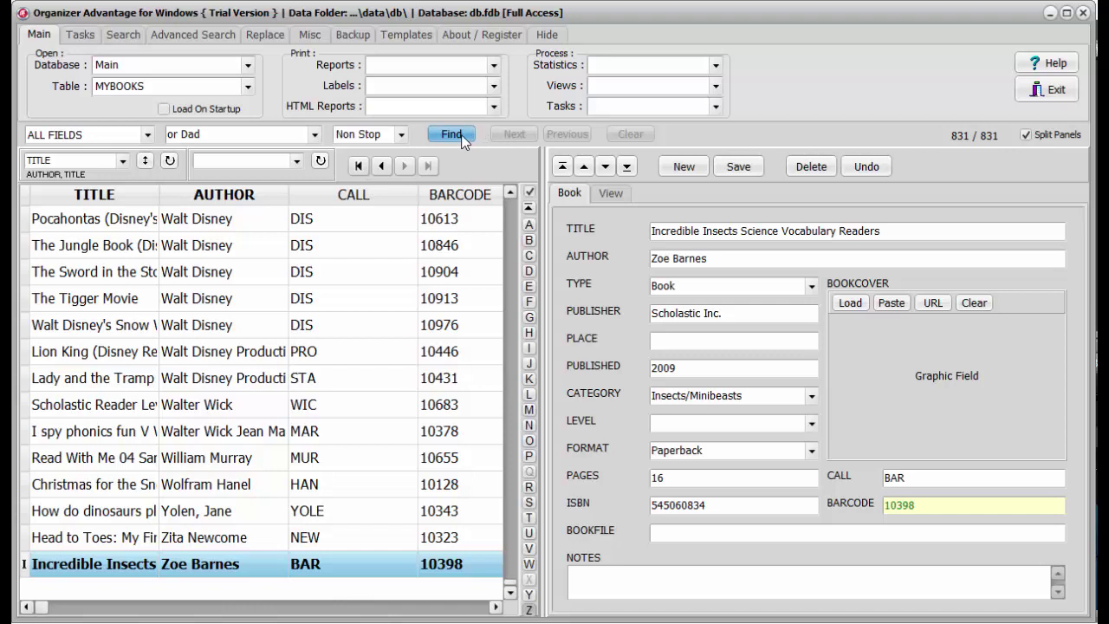
{"action": "left_click", "coordinate": [594, 343]}
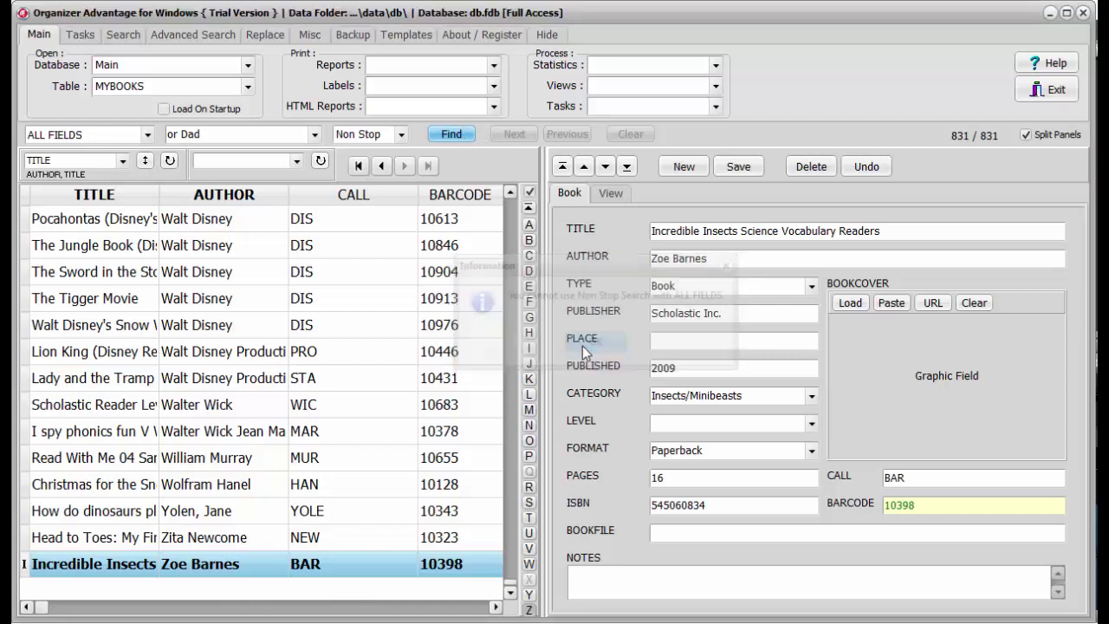
Run the Non Stop search for "or Dad" in the TITLE field only, and clear the search to list all books.
{"action": "left_click", "coordinate": [148, 134]}
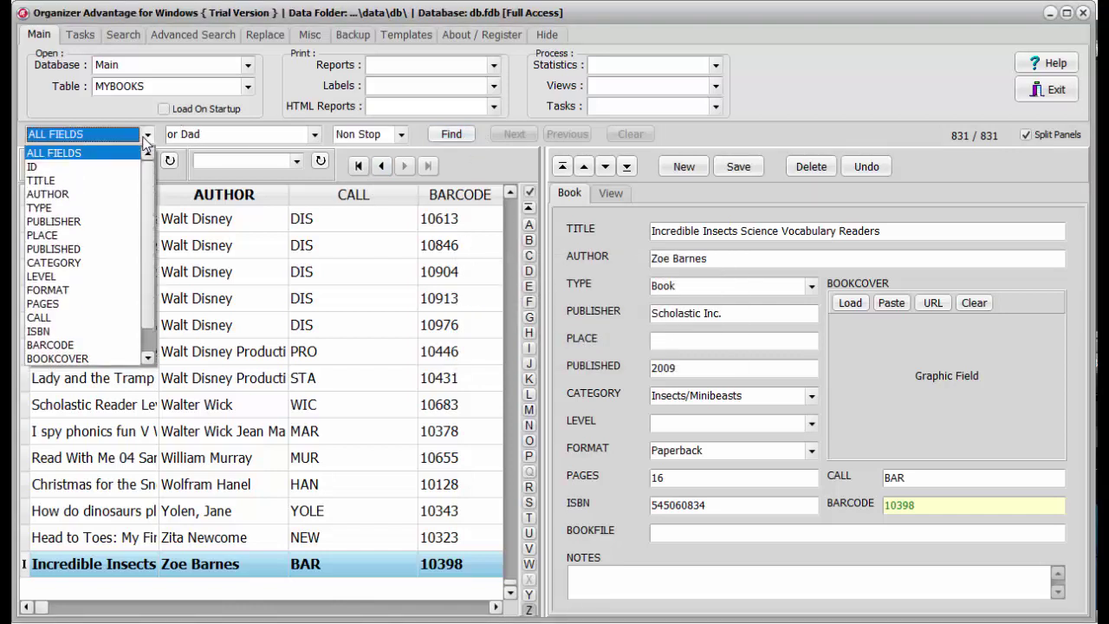
{"action": "left_click", "coordinate": [65, 180]}
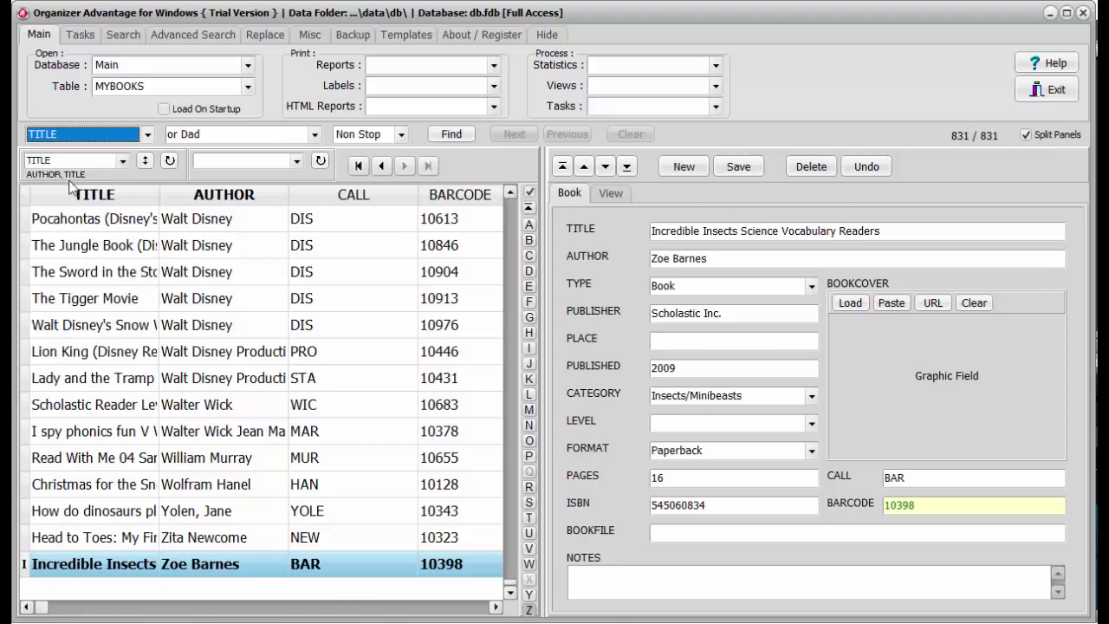
{"action": "left_click", "coordinate": [451, 135]}
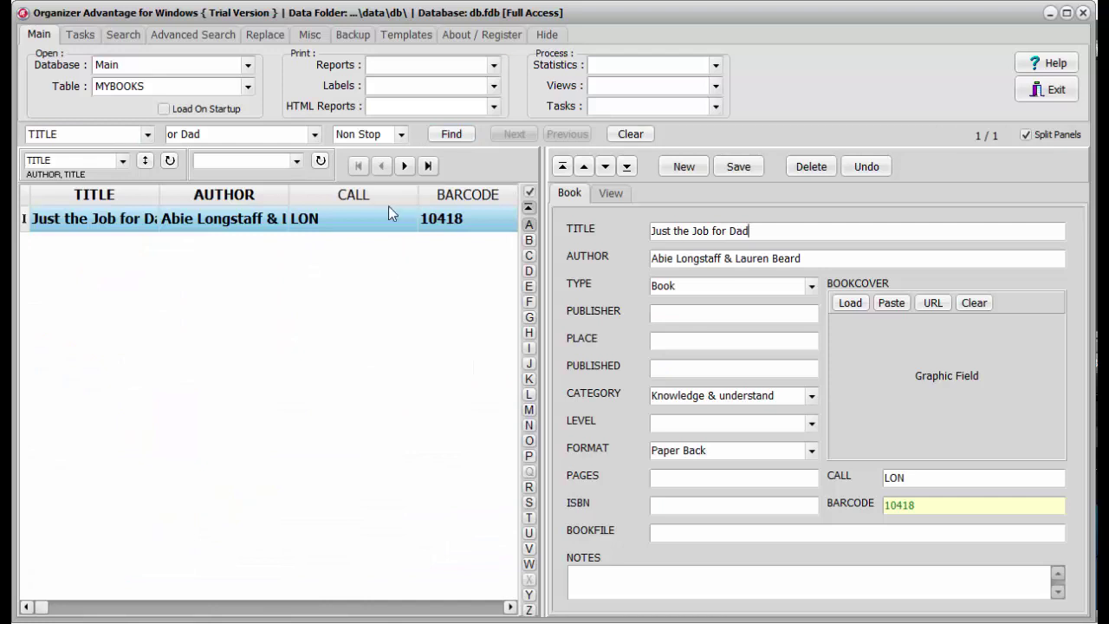
{"action": "left_click", "coordinate": [633, 133]}
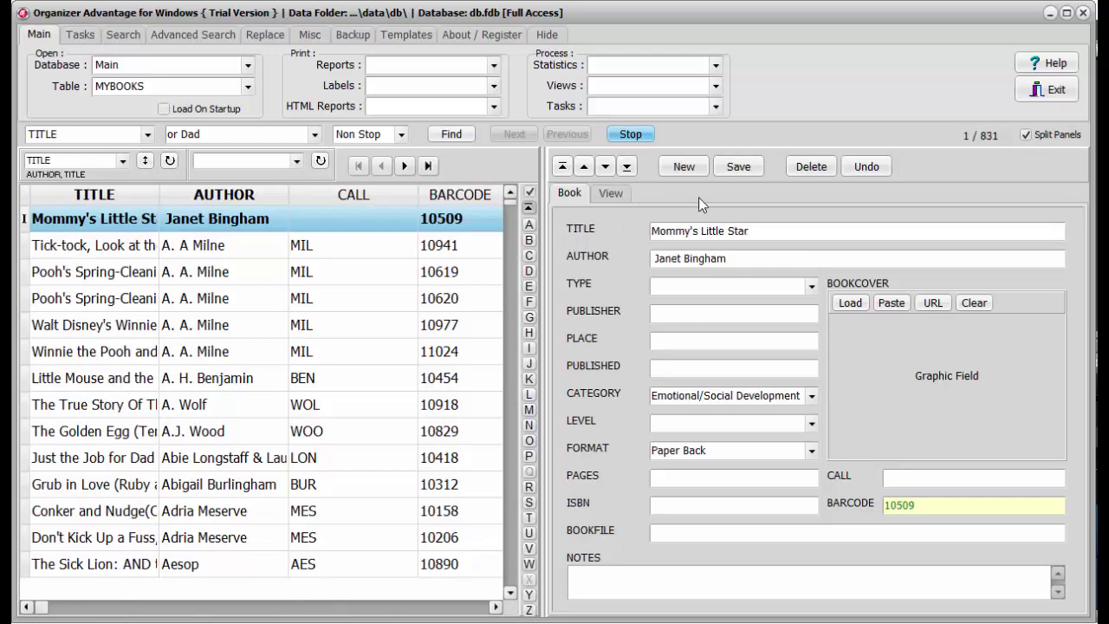